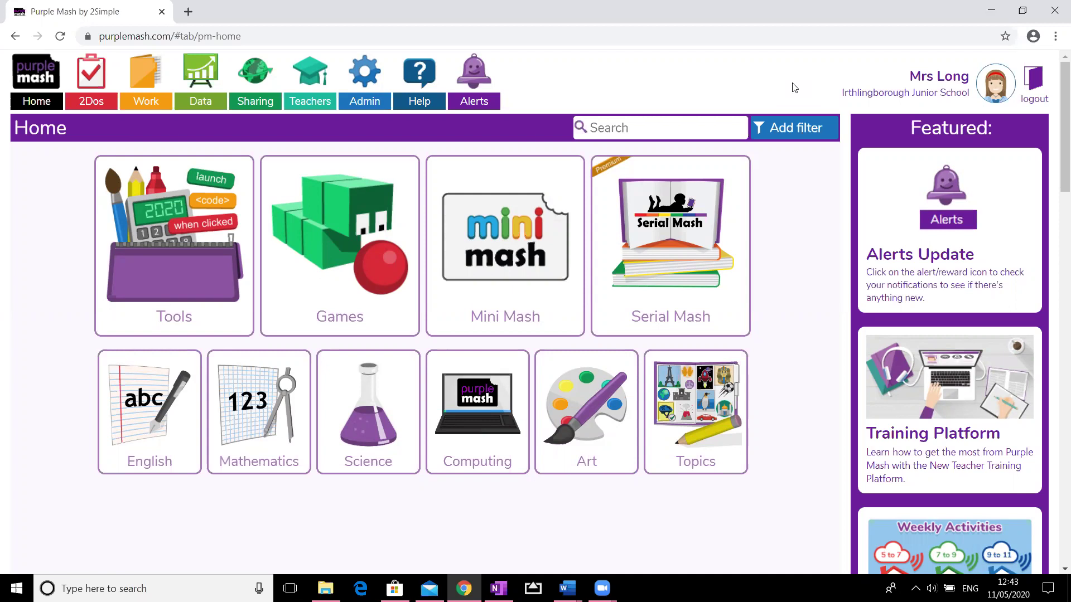
# Search the site for "2diy3d".
pyautogui.click(687, 122)
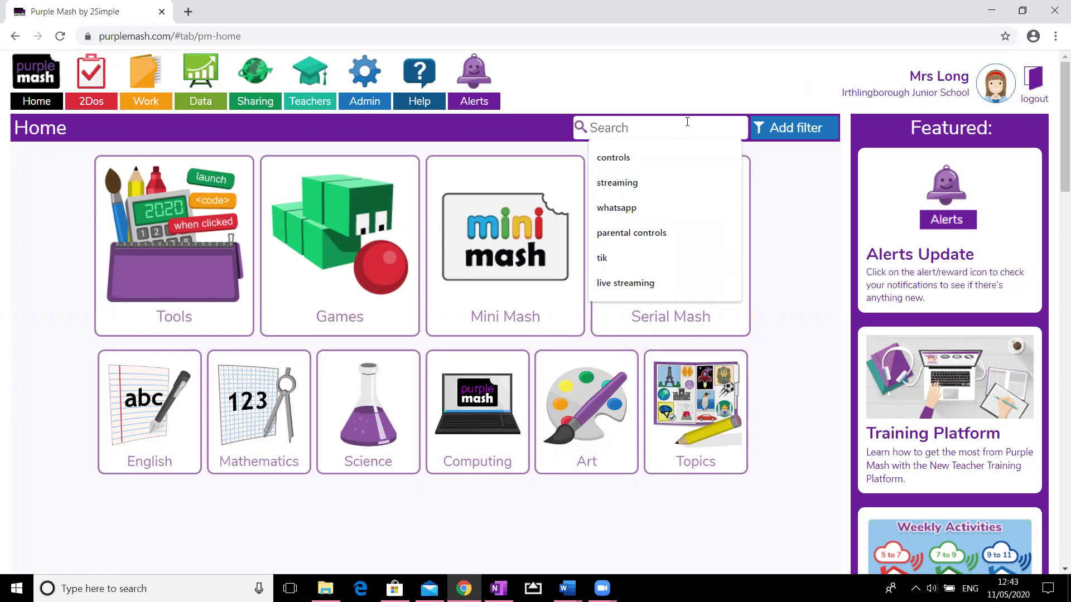
pyautogui.write('2d')
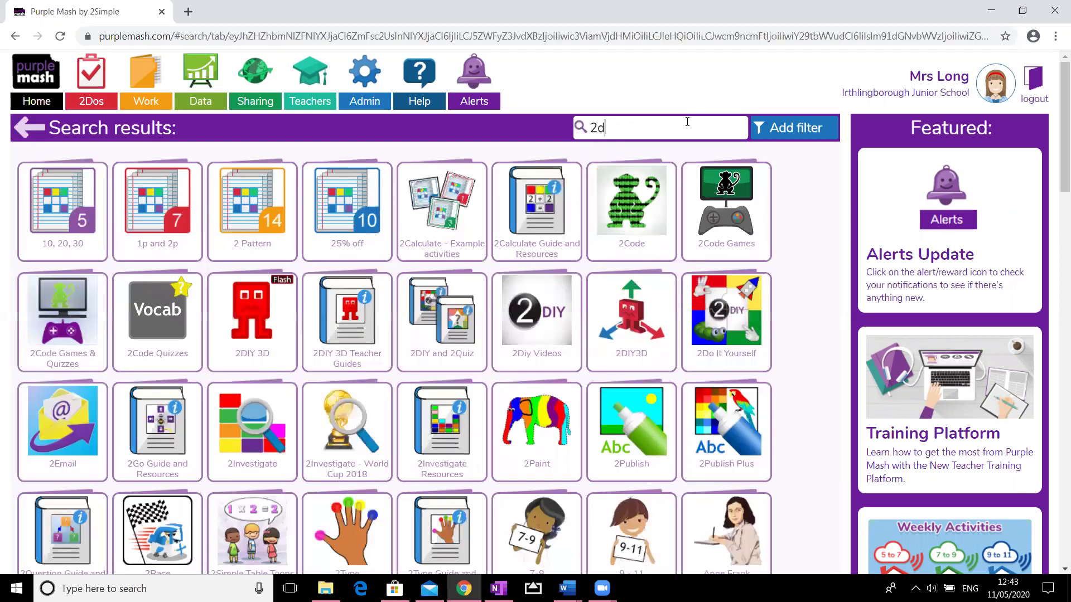
pyautogui.write('i')
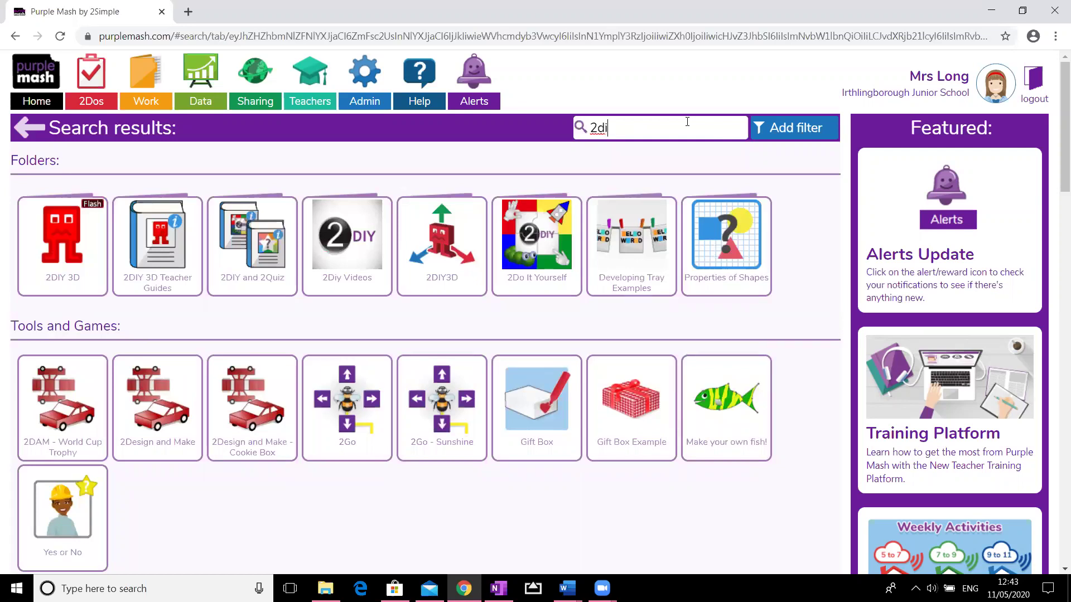
pyautogui.write('y3d')
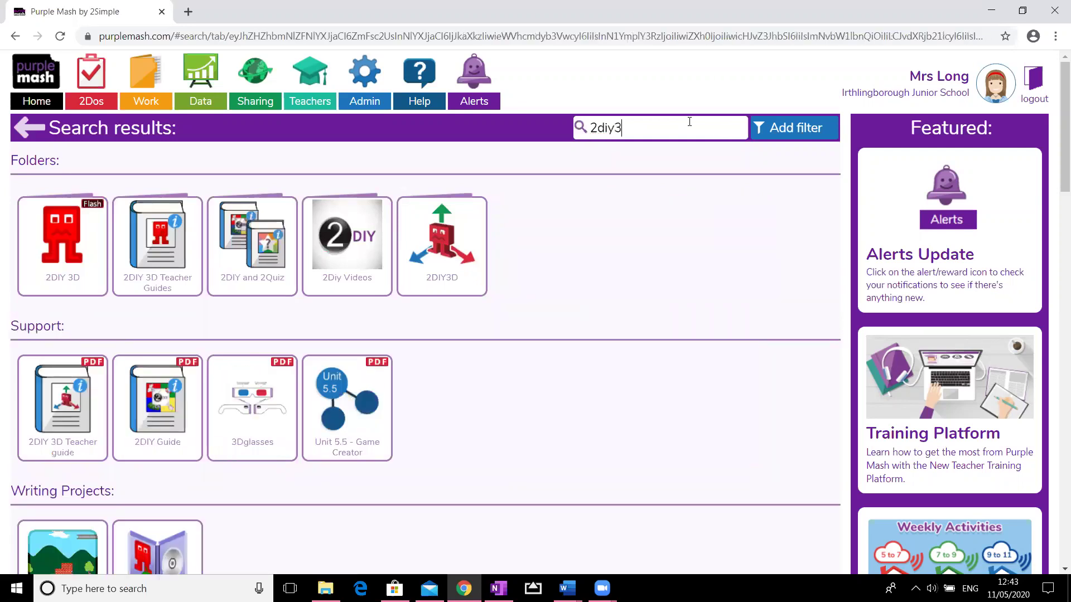
# Launch the 2DIY3D app from its folder and start a new game of the My Game type.
pyautogui.moveTo(174, 218)
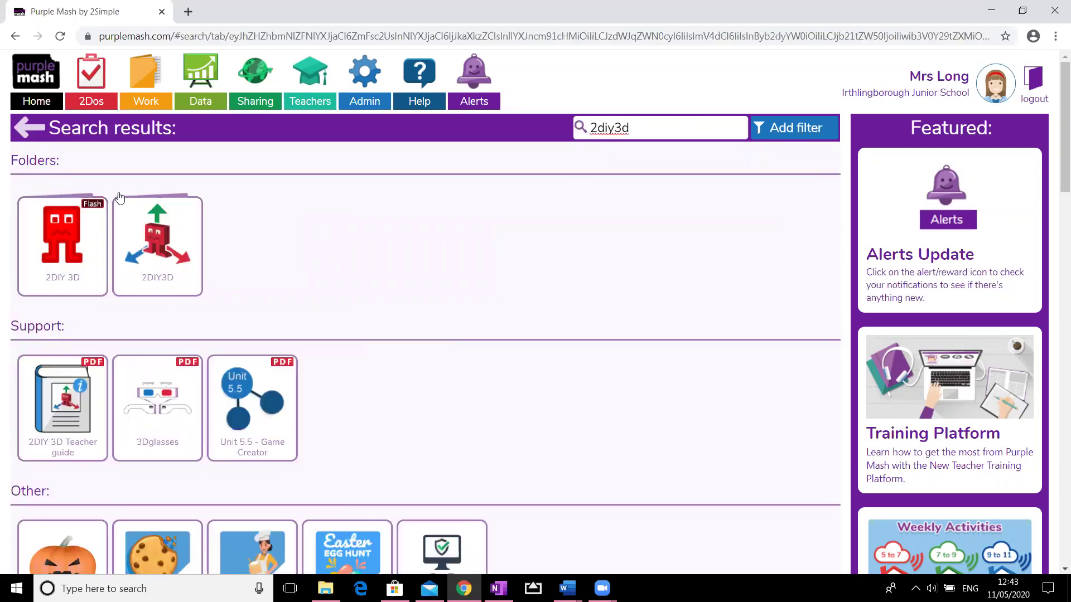
pyautogui.click(184, 244)
pyautogui.click(56, 256)
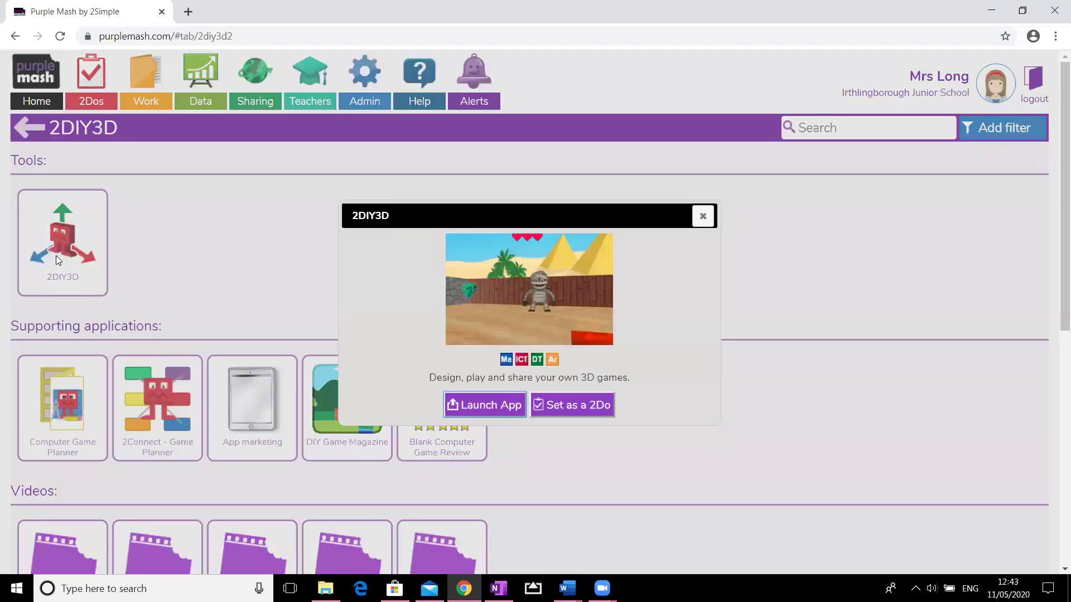
pyautogui.click(508, 406)
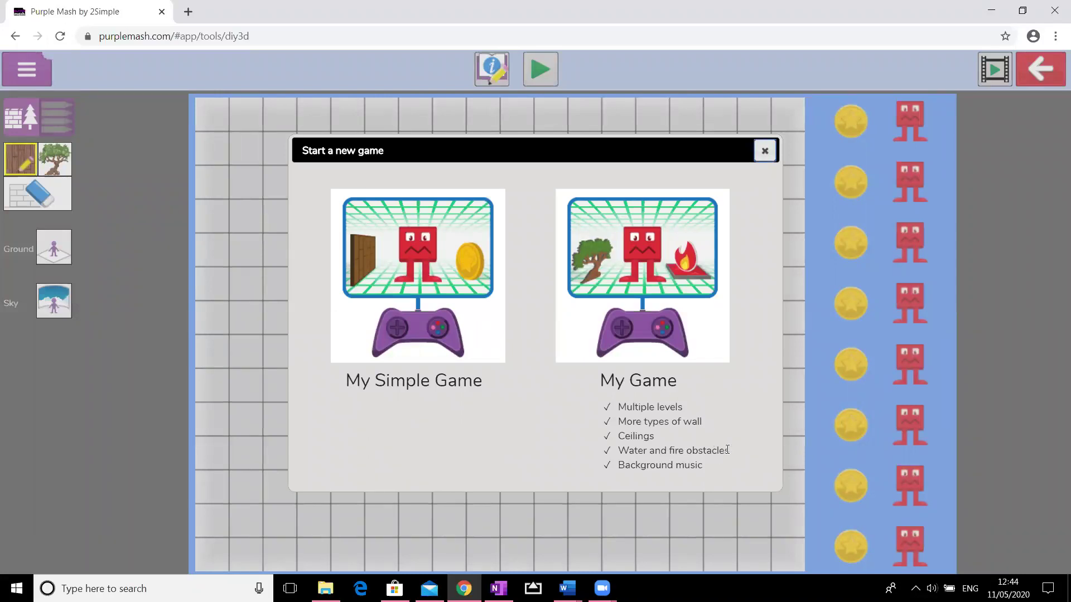
pyautogui.click(656, 265)
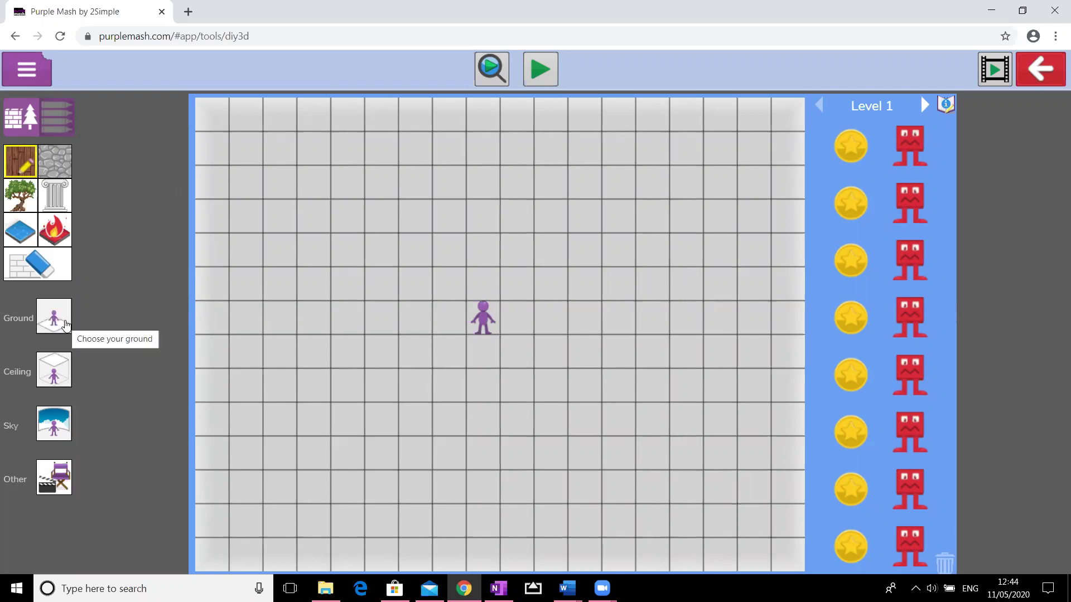
# Compare the general and Game grounds sets, and set the level's ground to the brown soil texture from Game grounds.
pyautogui.click(65, 325)
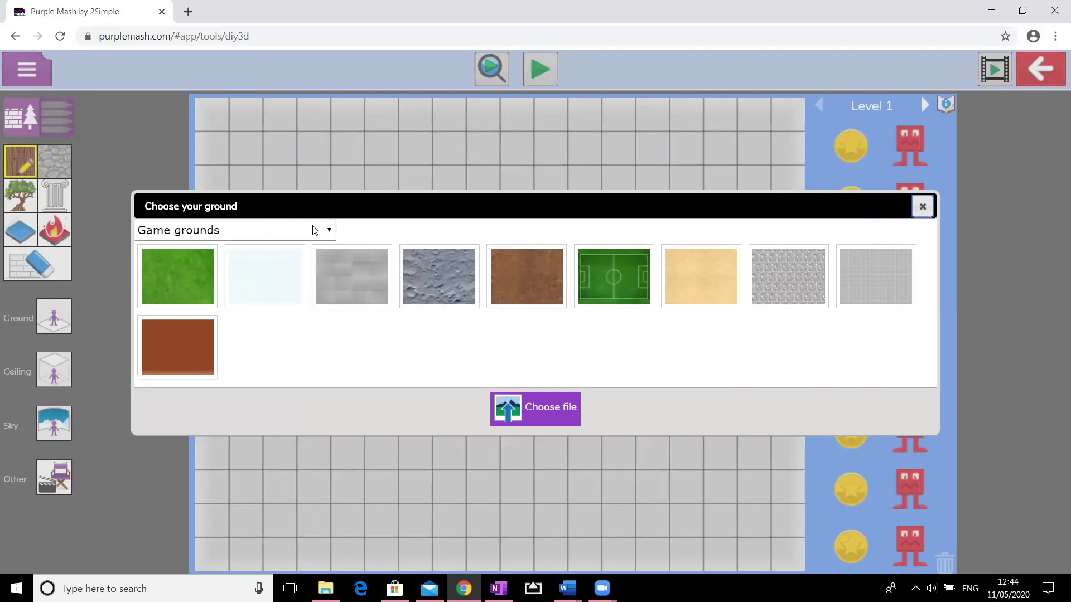
pyautogui.click(332, 233)
pyautogui.click(244, 262)
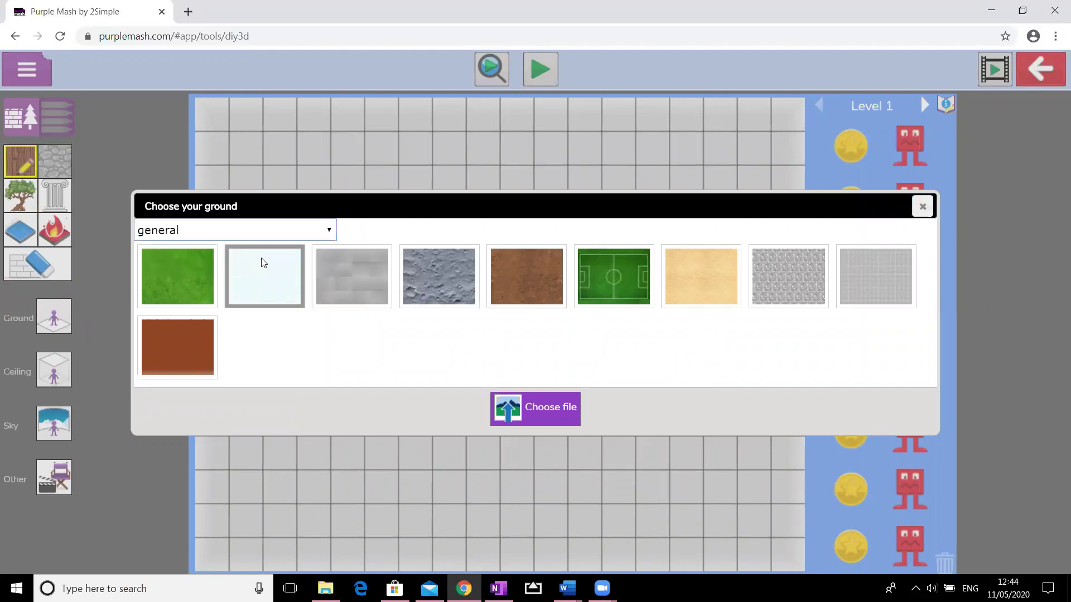
pyautogui.click(325, 110)
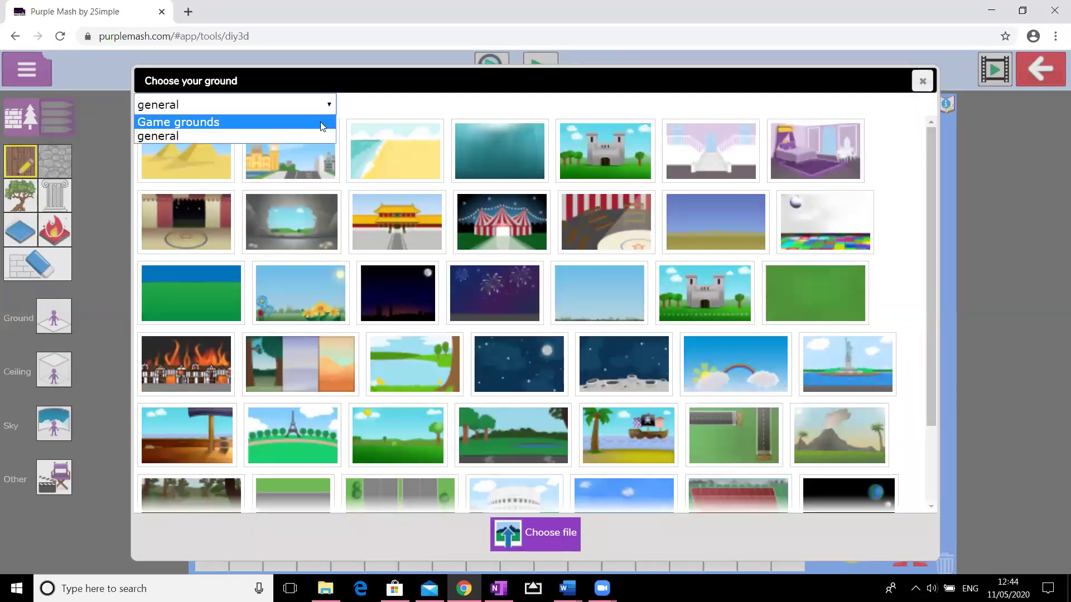
pyautogui.click(320, 121)
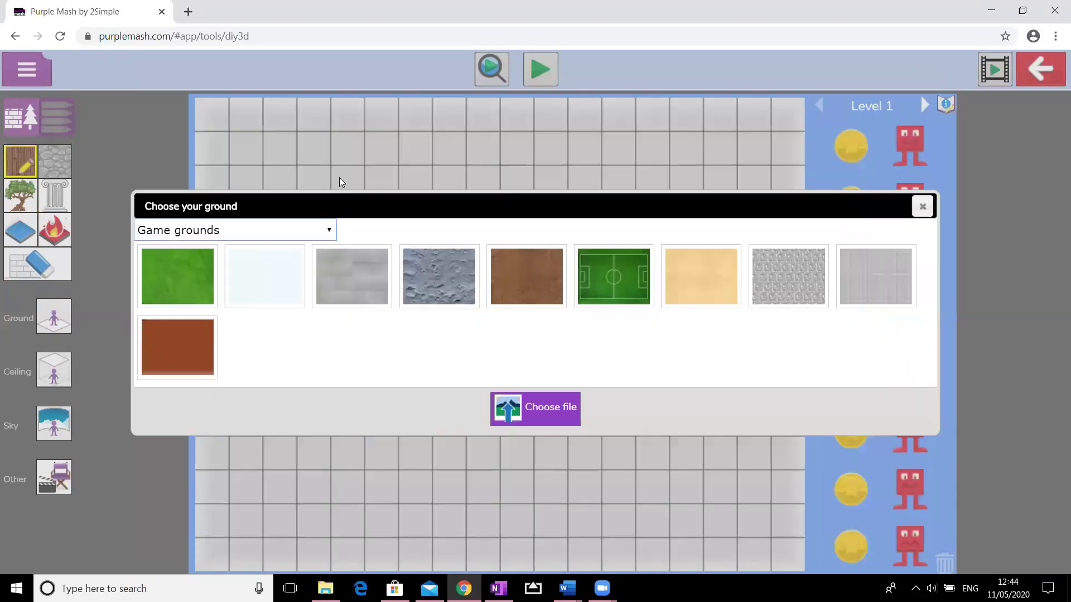
pyautogui.click(533, 298)
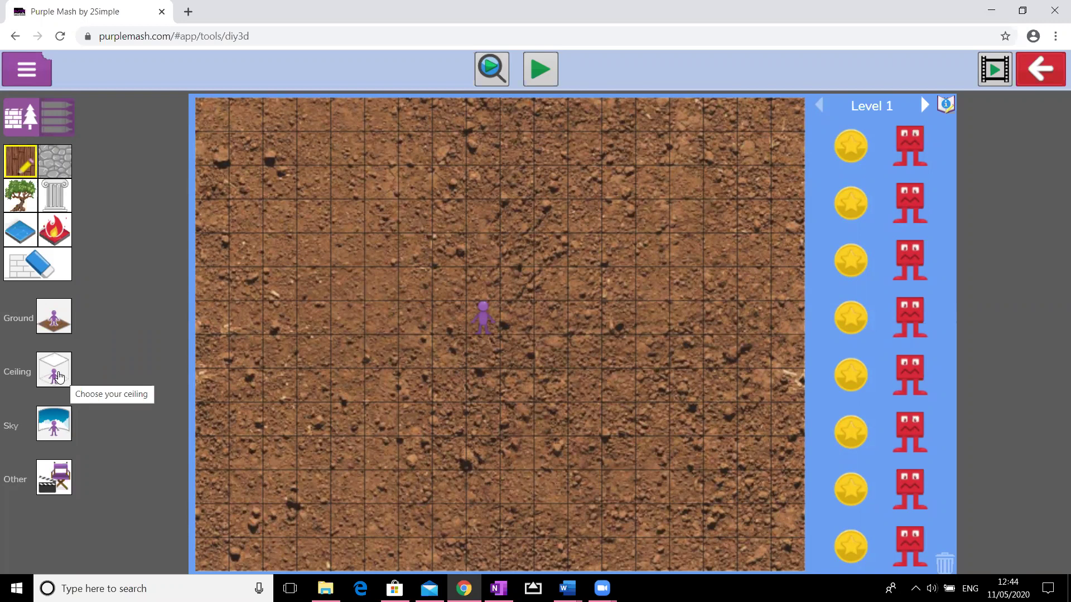
# Give the level a ceiling with the grey cobblestone picture from the Ceiling tiles clipart.
pyautogui.click(60, 378)
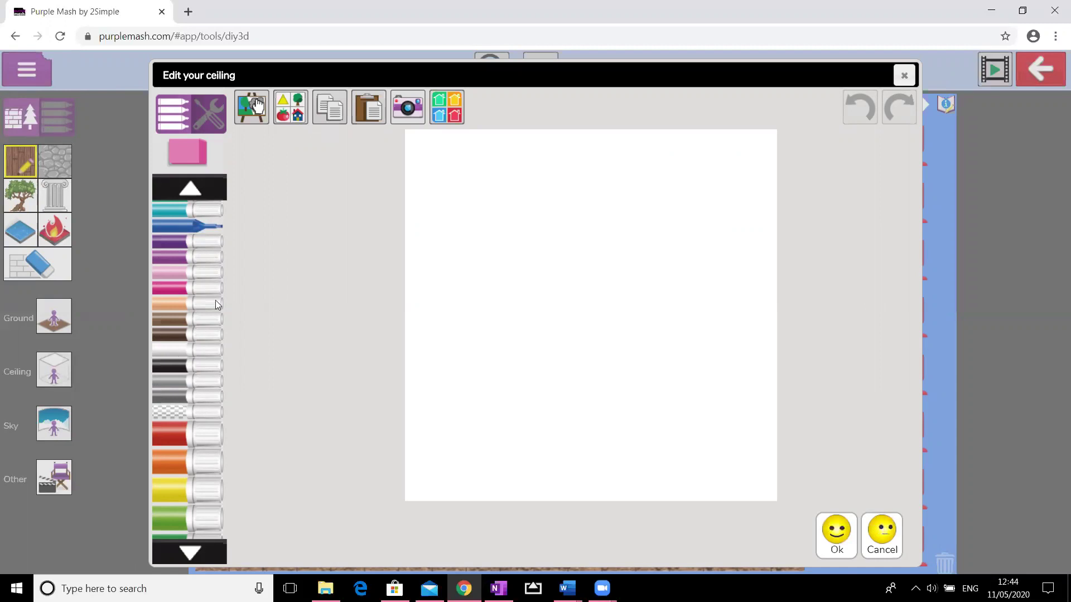
pyautogui.click(296, 114)
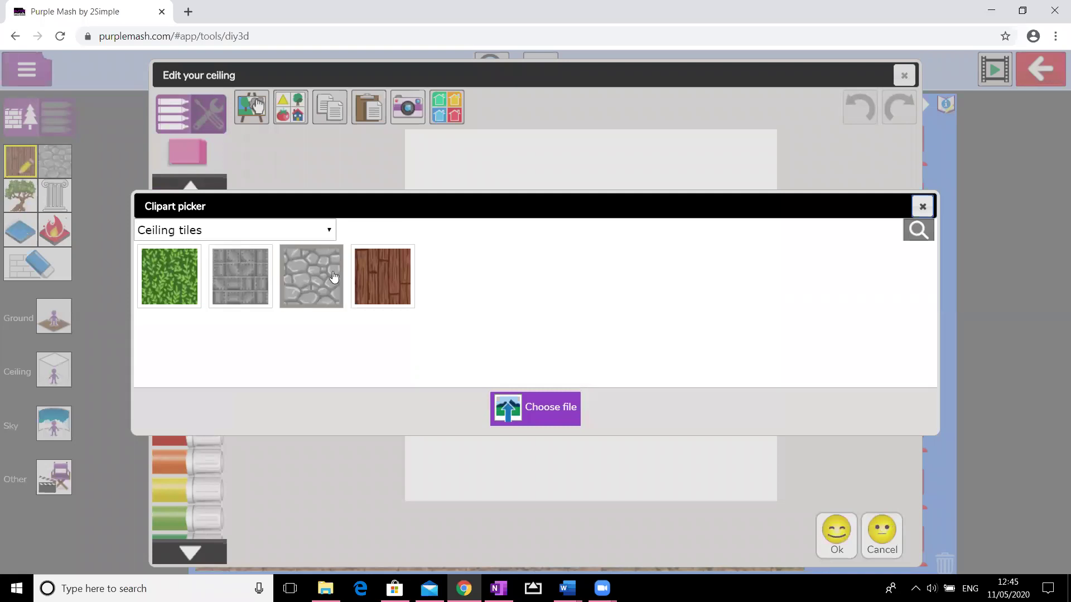
pyautogui.click(329, 230)
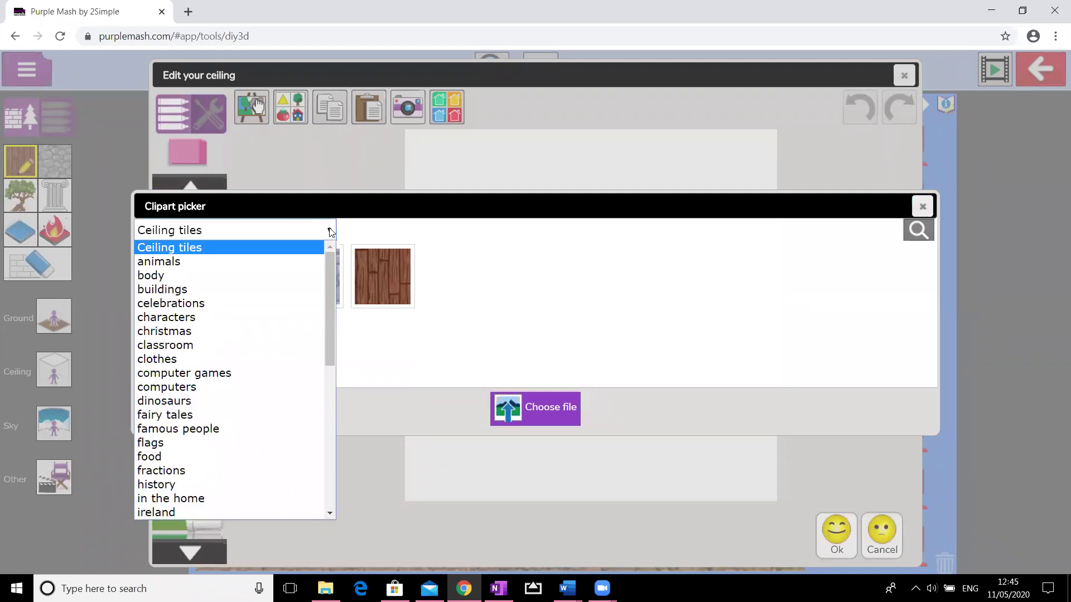
pyautogui.click(330, 230)
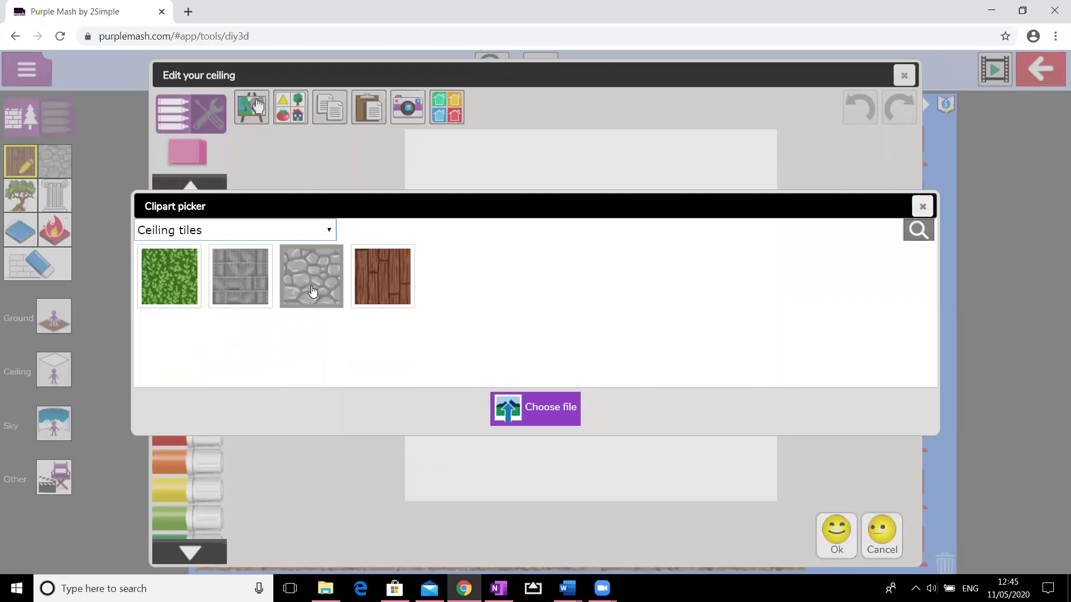
pyautogui.click(311, 287)
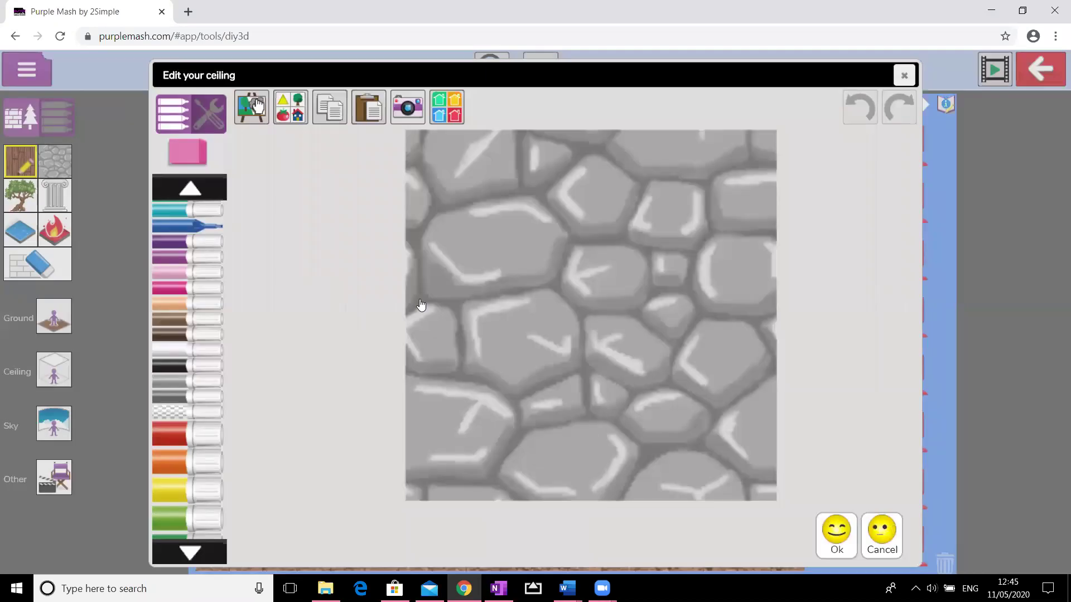
pyautogui.click(834, 540)
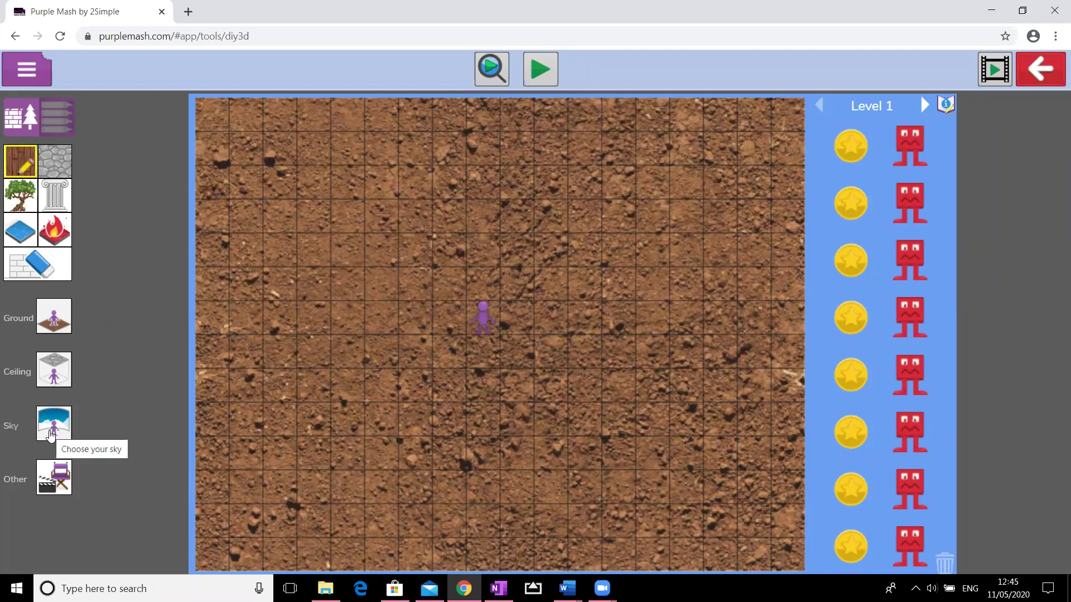
# Browse the available sky backgrounds and confirm Cloudy sky for the level.
pyautogui.click(50, 434)
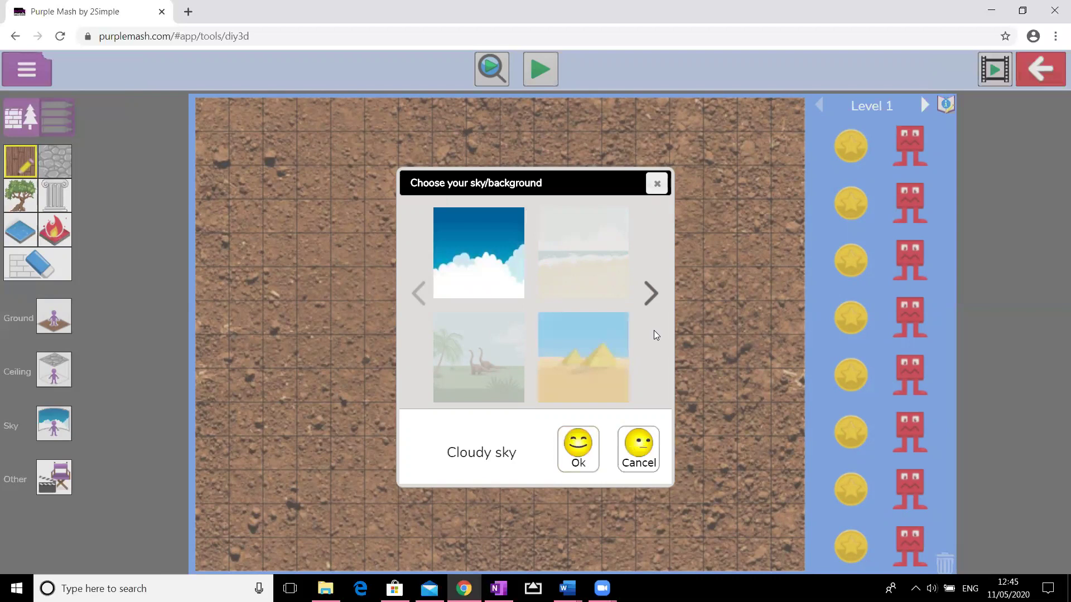
pyautogui.click(652, 295)
pyautogui.click(651, 295)
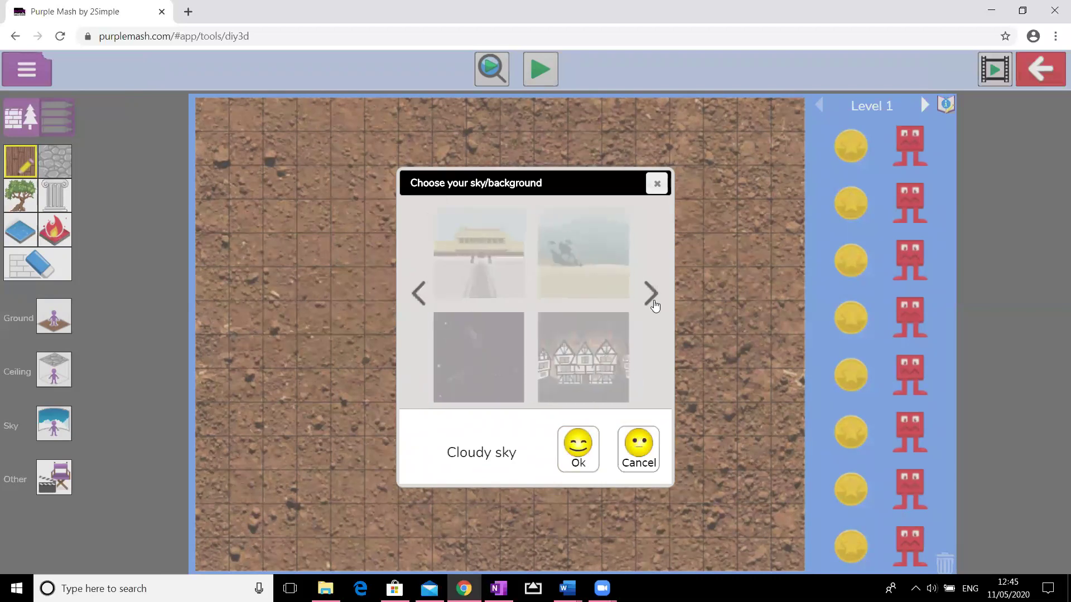
pyautogui.click(422, 306)
pyautogui.click(423, 306)
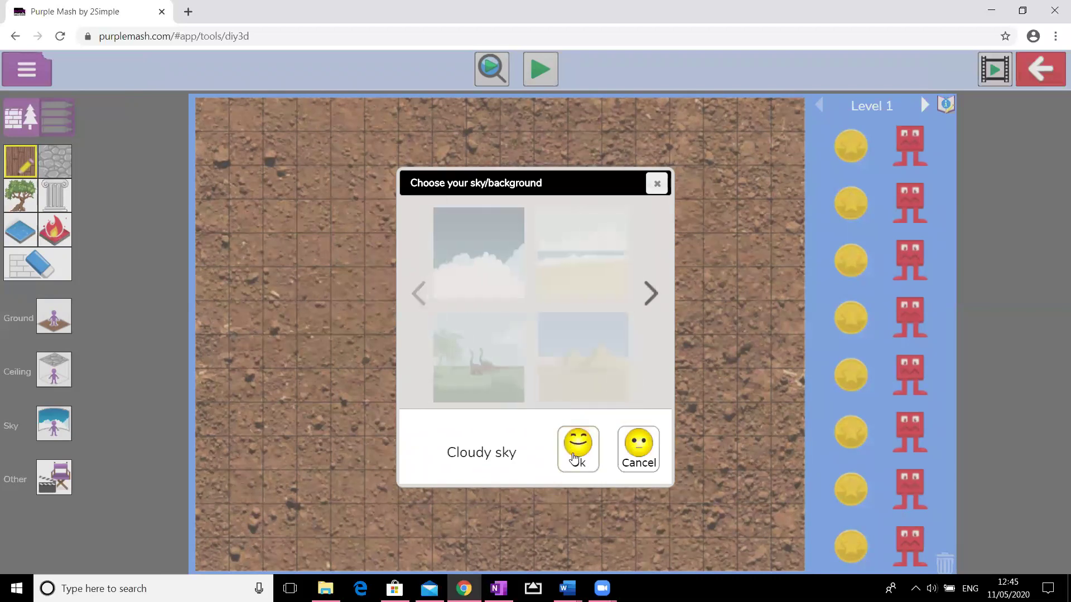
pyautogui.click(575, 457)
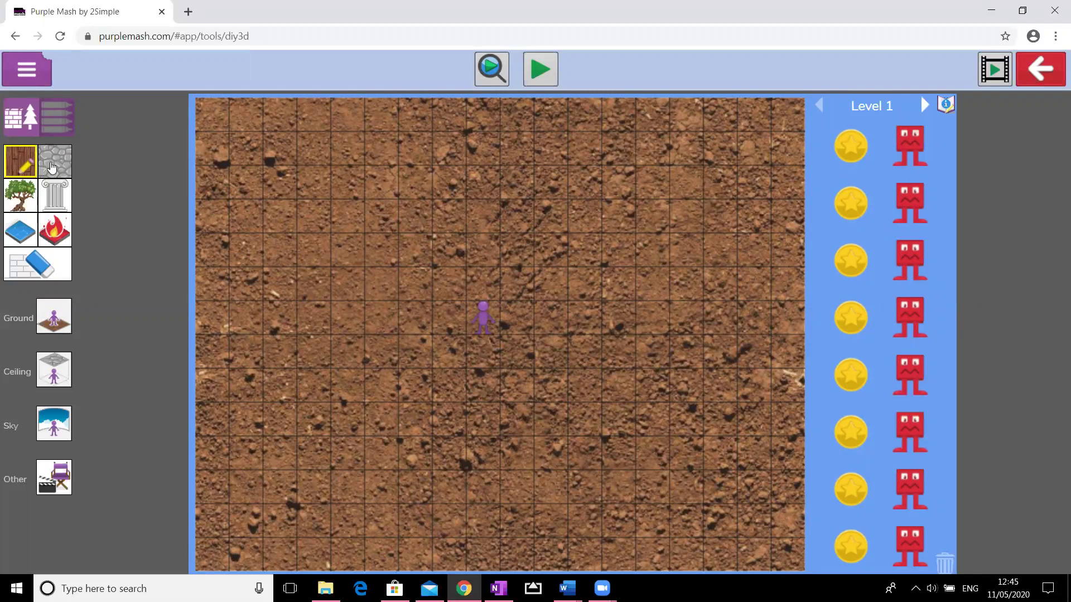
# Select the stone wall type, look through the Walls clipart, and confirm its grey cobblestone design.
pyautogui.click(51, 167)
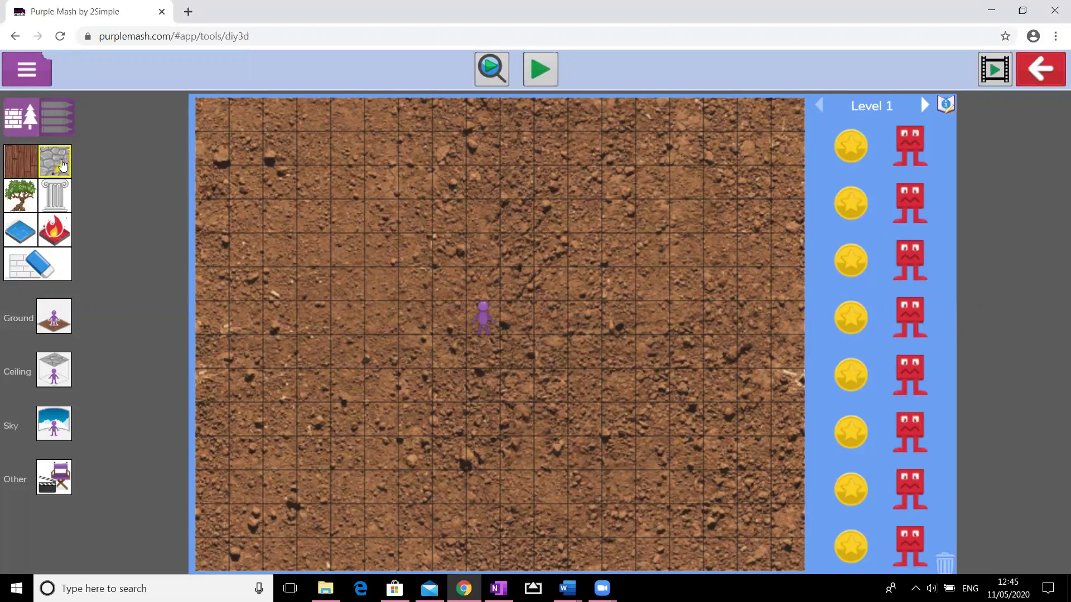
pyautogui.click(51, 167)
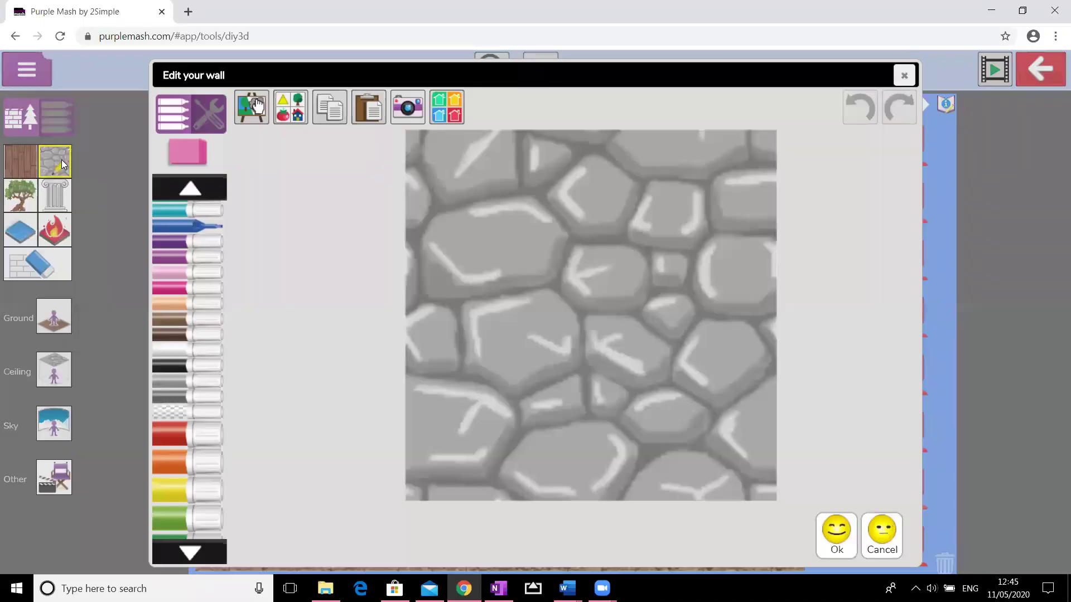
pyautogui.click(296, 111)
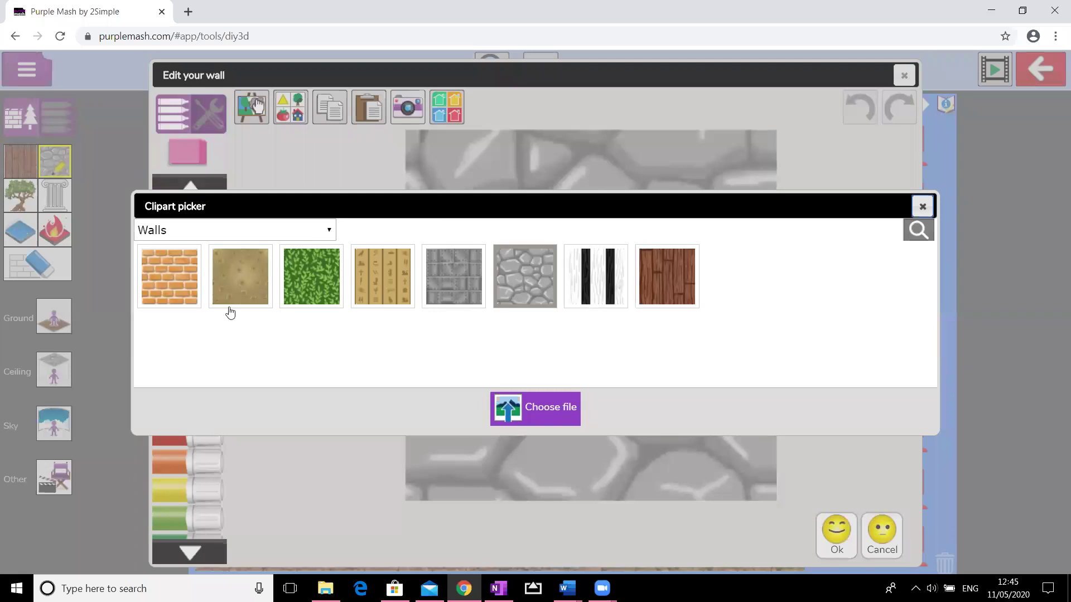
pyautogui.click(922, 207)
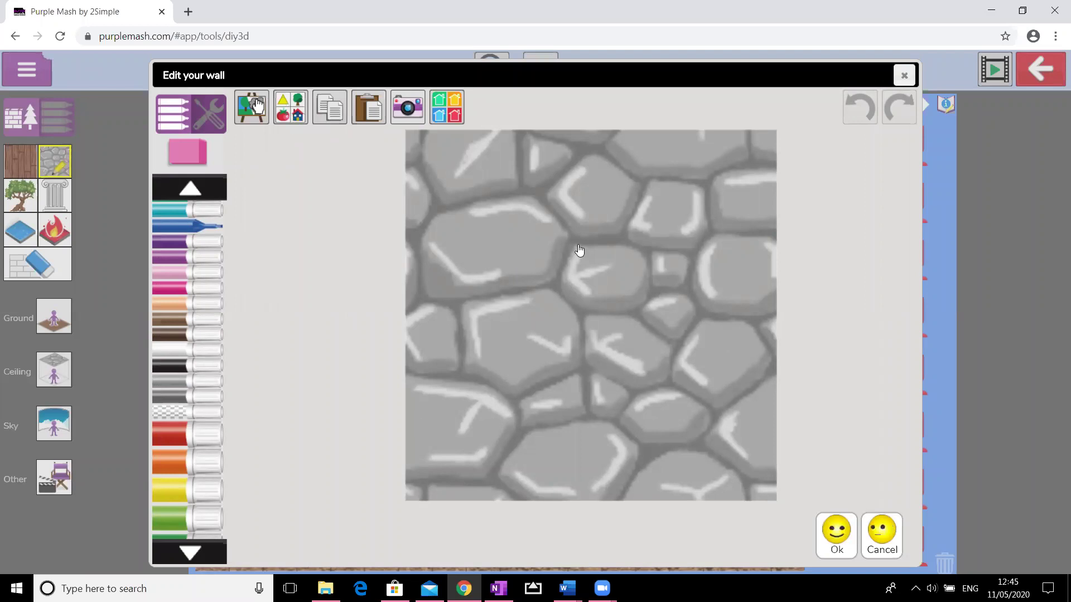
pyautogui.click(837, 533)
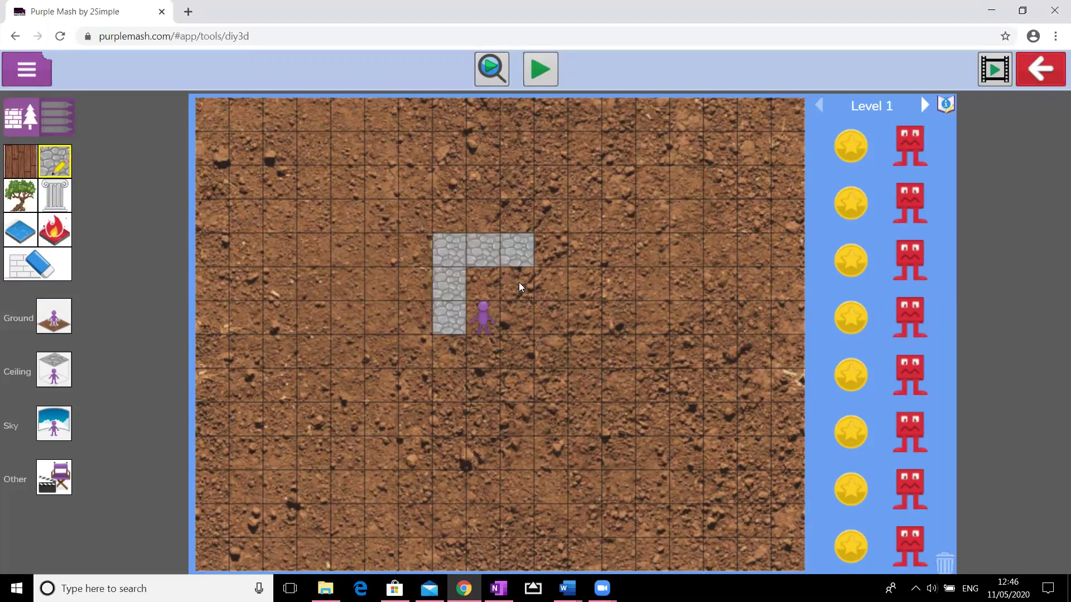
# Draw a winding stone wall around the character and a closed stone border along all four edges of the grid.
pyautogui.moveTo(569, 387); pyautogui.dragTo(610, 386)
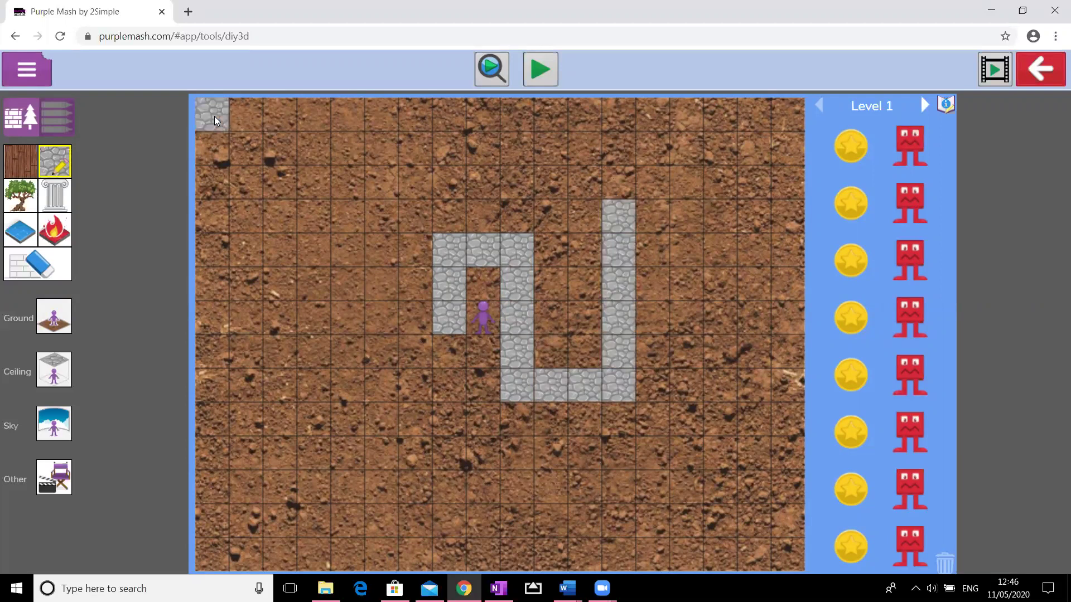
pyautogui.moveTo(214, 116)
pyautogui.mouseDown()
pyautogui.moveTo(673, 85)
pyautogui.moveTo(787, 102)
pyautogui.mouseUp()
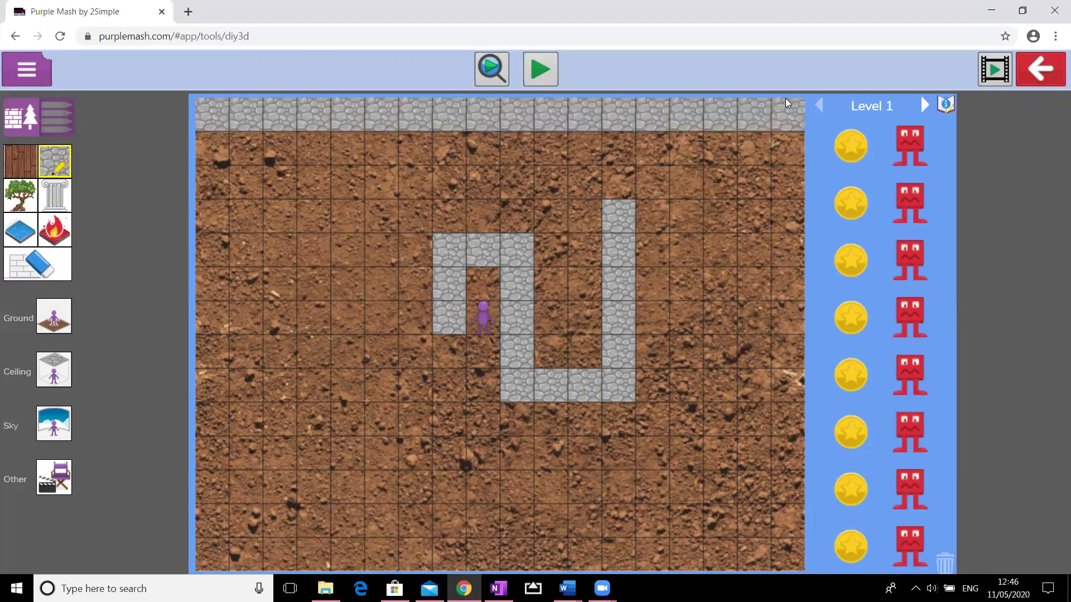
pyautogui.moveTo(788, 143)
pyautogui.mouseDown()
pyautogui.moveTo(787, 531)
pyautogui.moveTo(769, 552)
pyautogui.mouseUp()
pyautogui.moveTo(656, 566)
pyautogui.mouseDown()
pyautogui.moveTo(344, 571)
pyautogui.moveTo(216, 555)
pyautogui.moveTo(205, 517)
pyautogui.moveTo(224, 373)
pyautogui.moveTo(201, 209)
pyautogui.mouseUp()
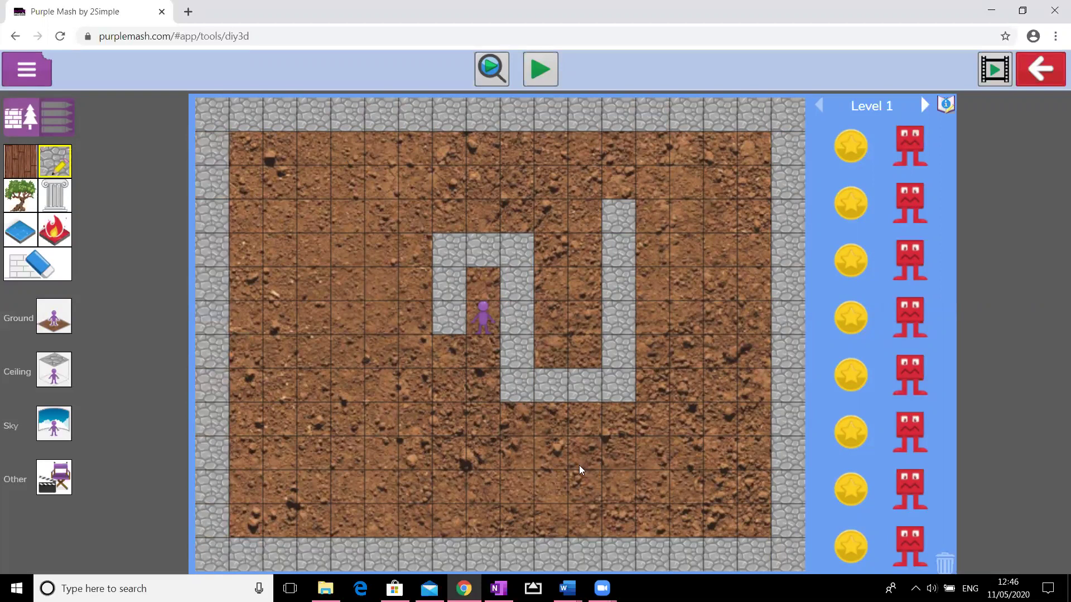
# Extend the maze with more stone walls below the character and on both sides of the central walls.
pyautogui.moveTo(629, 458); pyautogui.dragTo(474, 459)
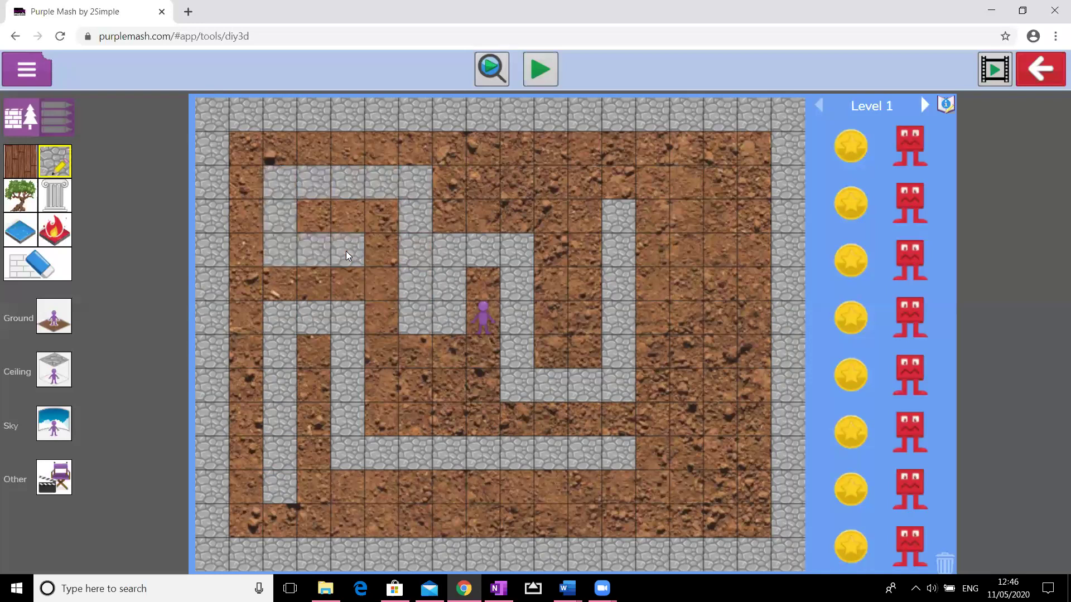
pyautogui.moveTo(649, 211); pyautogui.dragTo(691, 207)
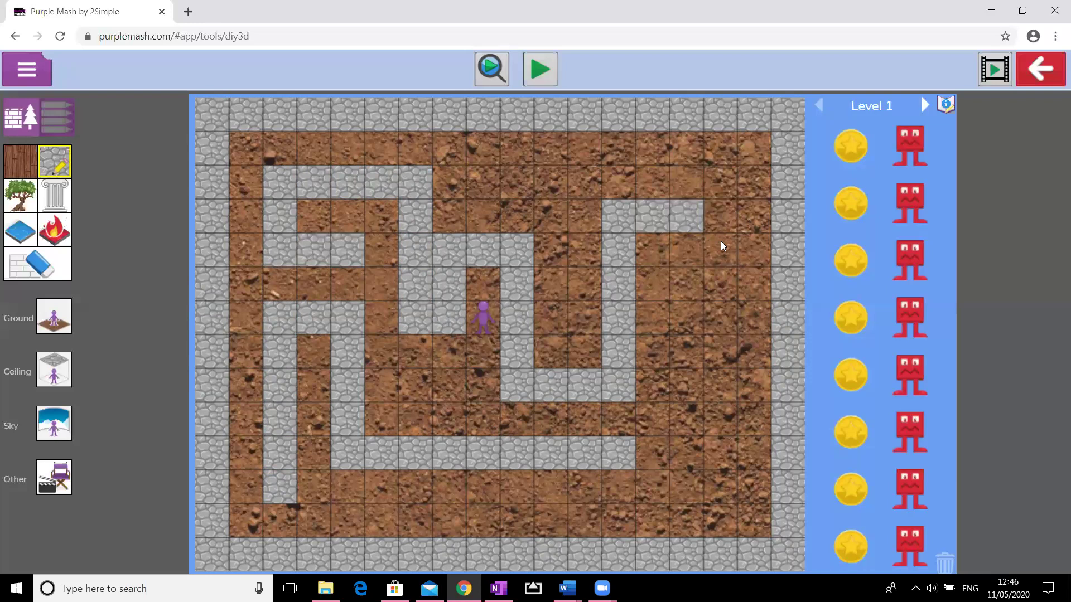
pyautogui.moveTo(719, 287); pyautogui.dragTo(717, 363)
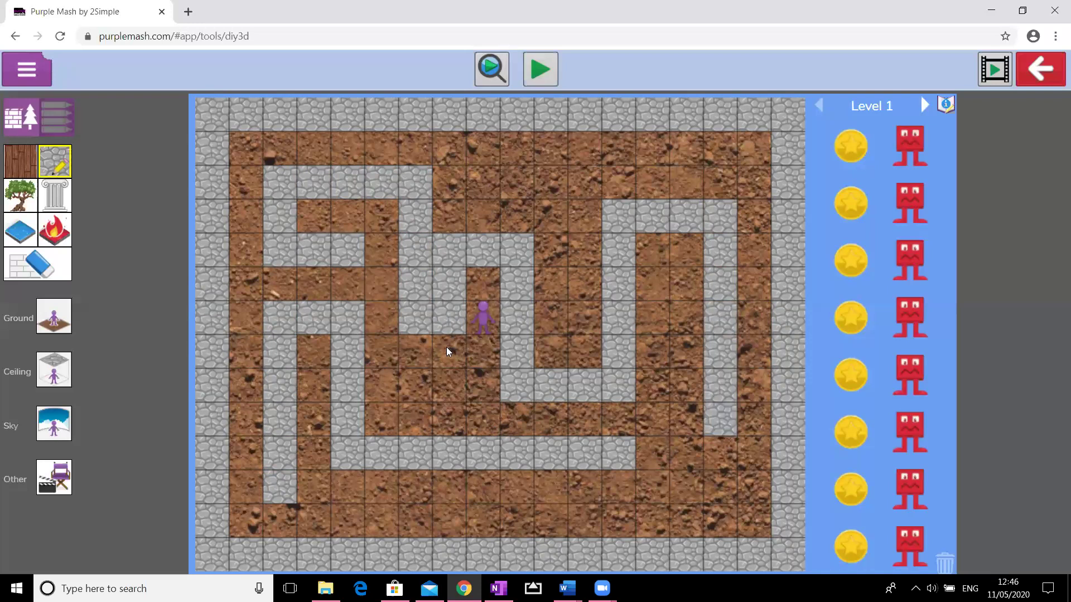
# Erase the wall sections that link the separate walls and redraw the stone wall above and to the left of the character.
pyautogui.click(53, 275)
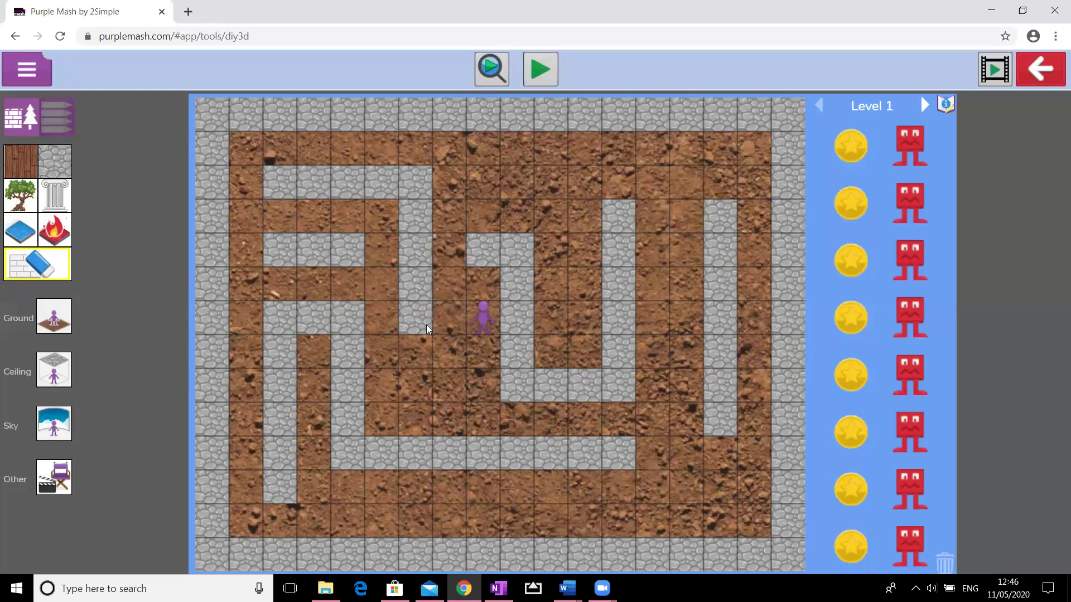
pyautogui.click(382, 182)
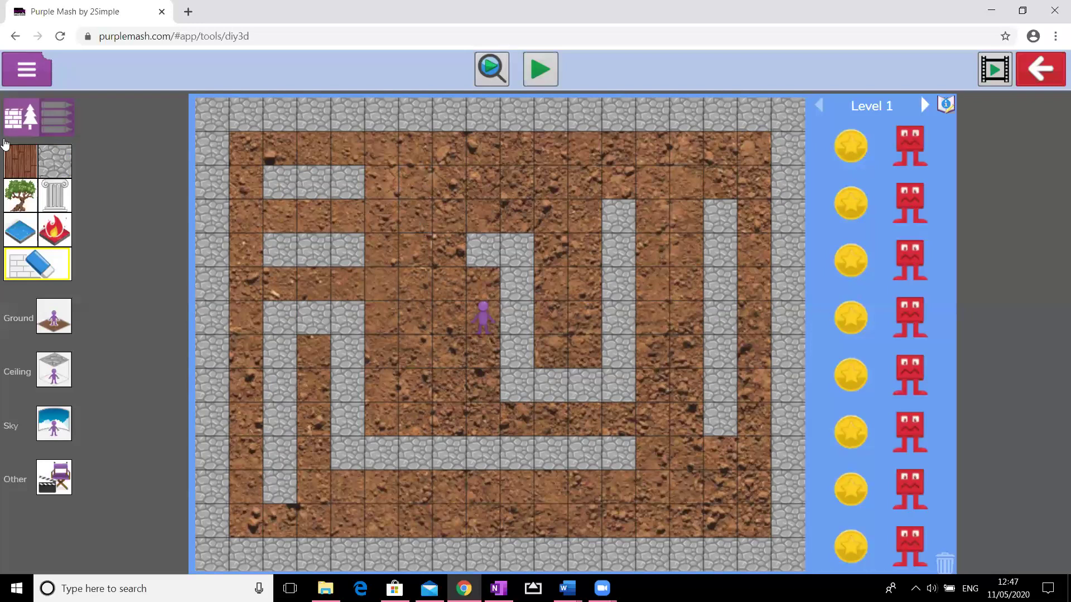
pyautogui.click(56, 166)
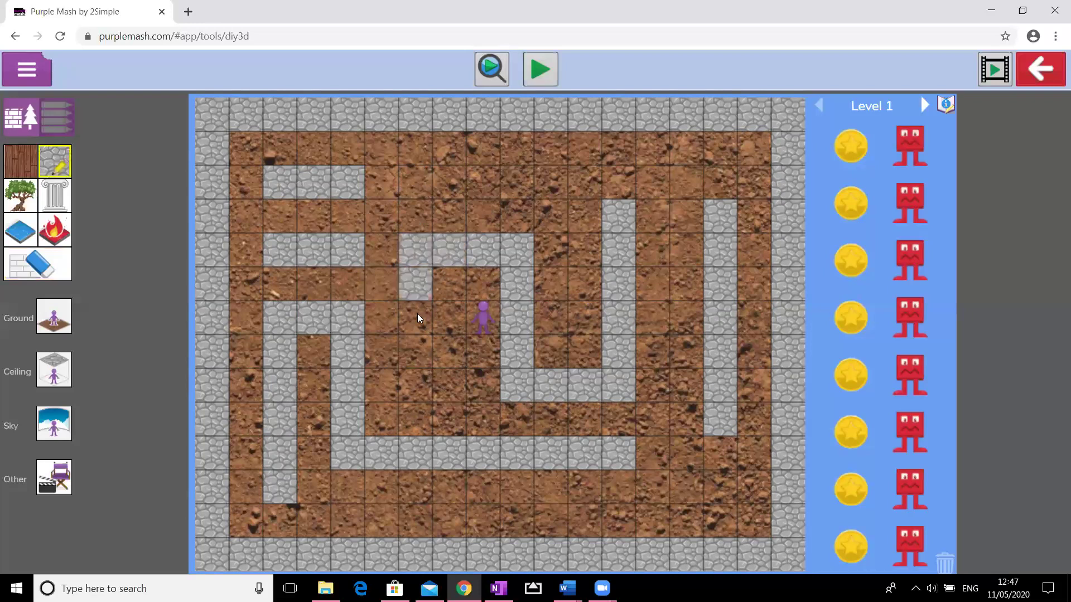
pyautogui.click(38, 259)
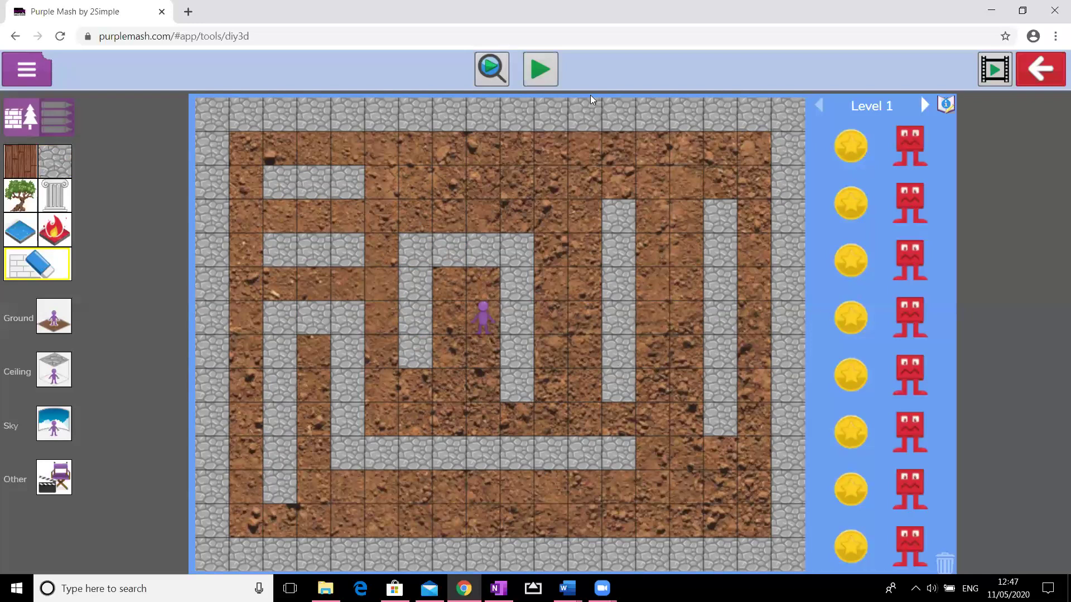
# Play the level and steer the character out of the central enclosure into the passage west of it.
pyautogui.click(544, 75)
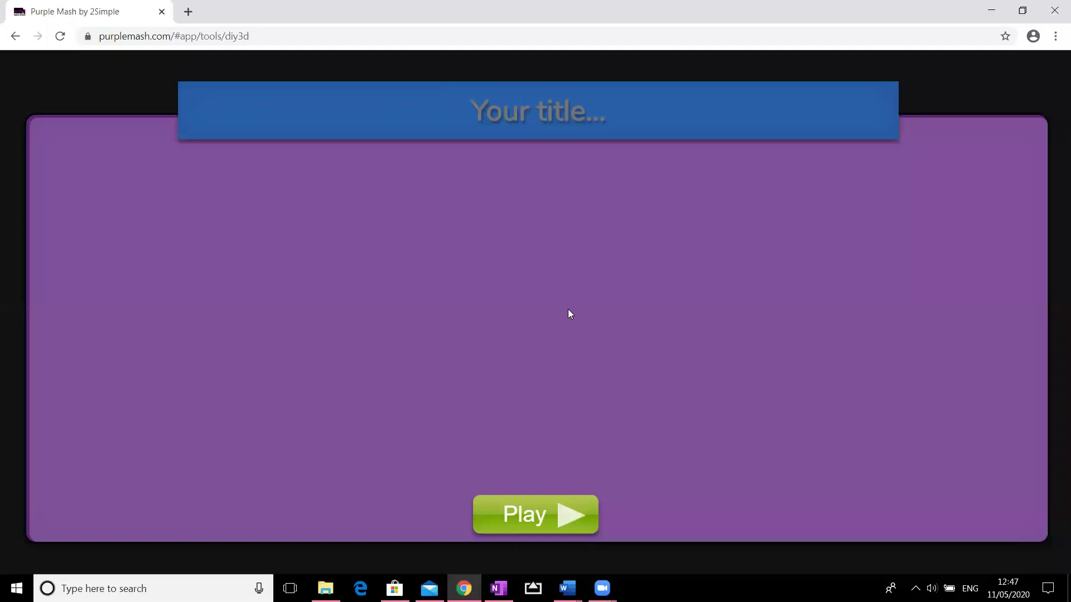
pyautogui.click(550, 524)
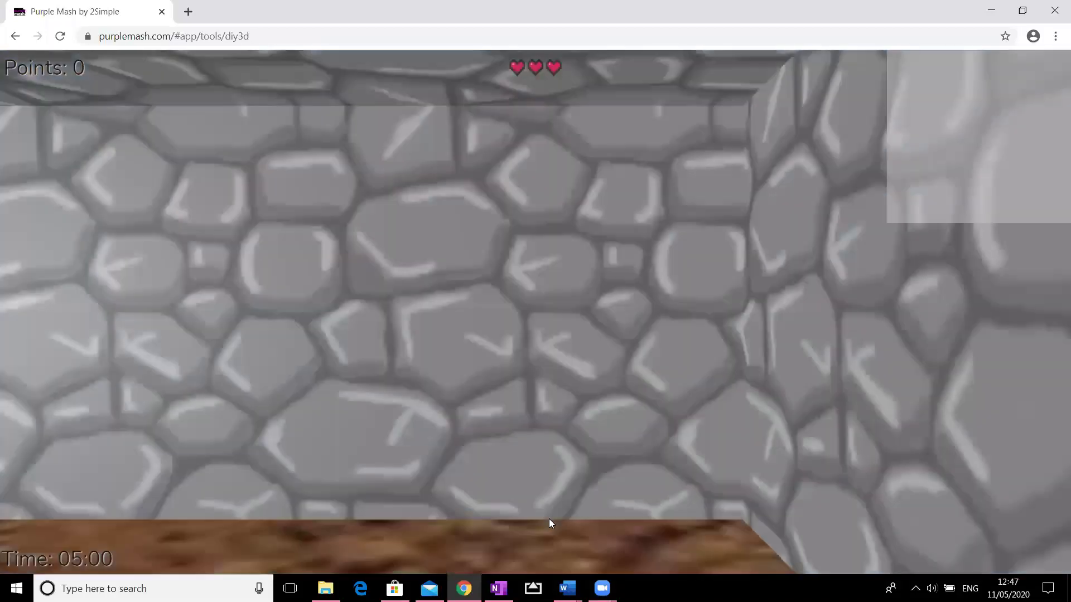
pyautogui.press('Up')
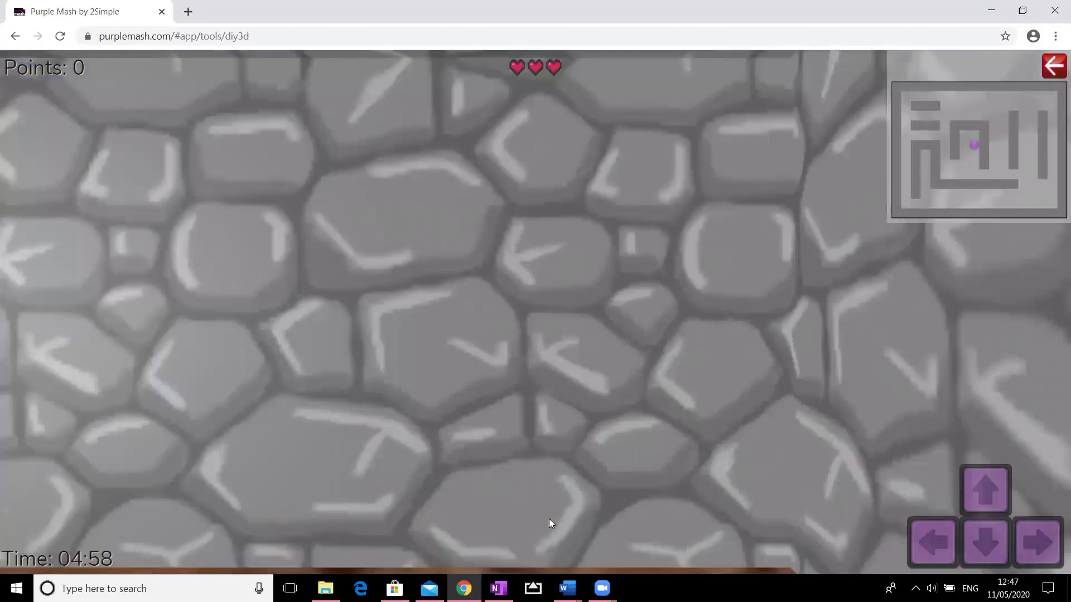
pyautogui.press('Left')
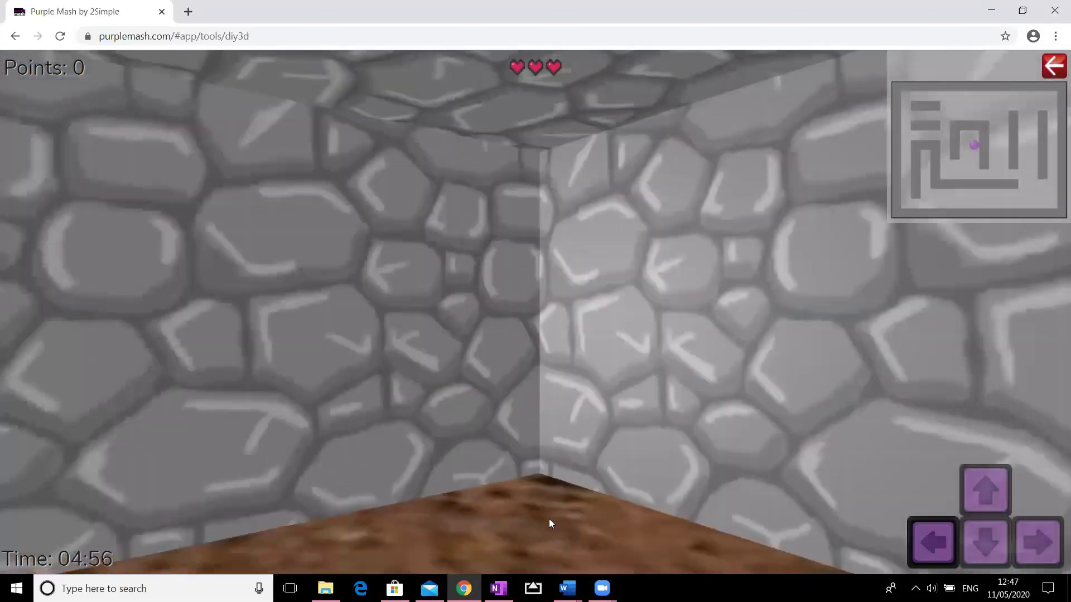
pyautogui.press('Left')
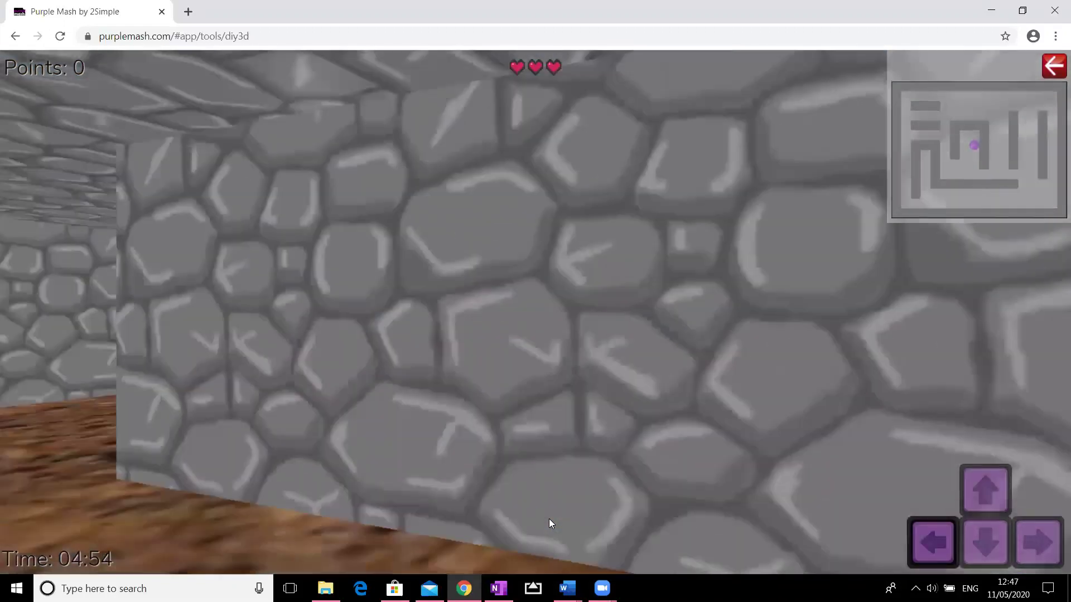
pyautogui.press('Left')
pyautogui.press('Up')
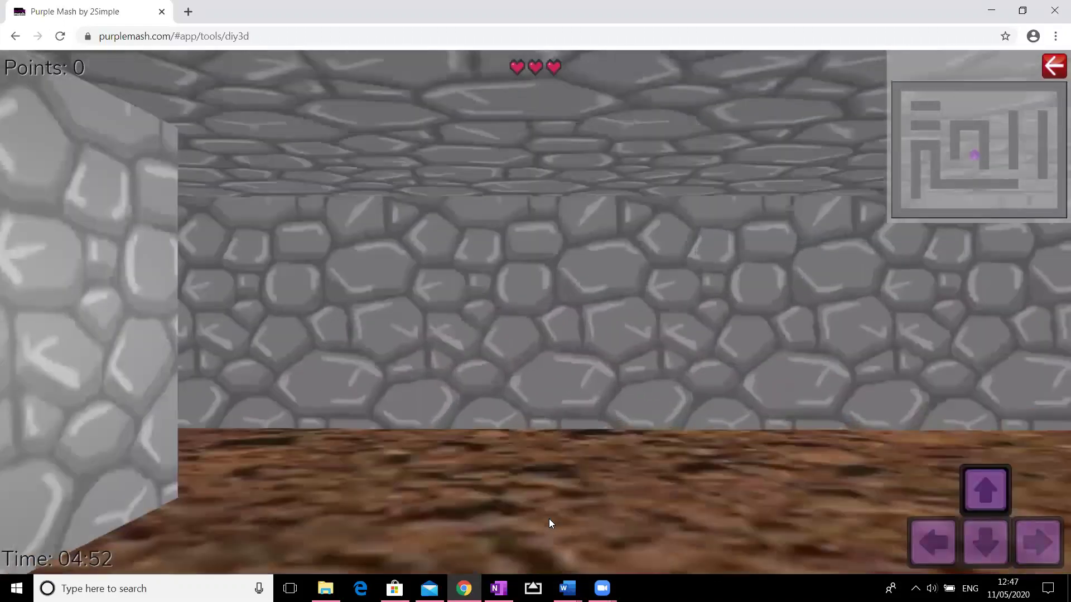
pyautogui.press('Right')
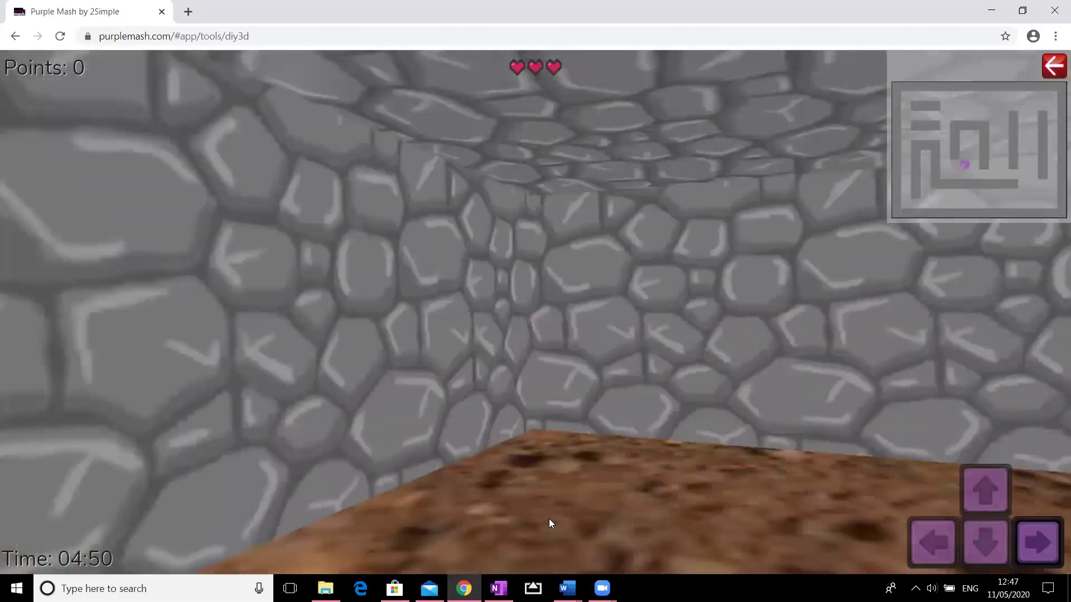
pyautogui.press('Right')
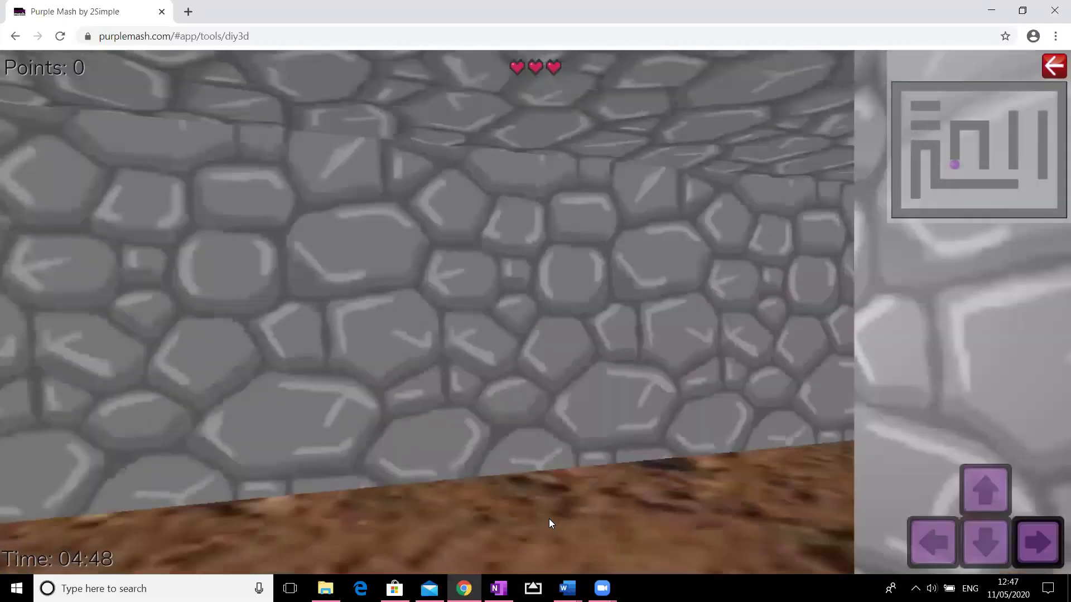
pyautogui.press('Right')
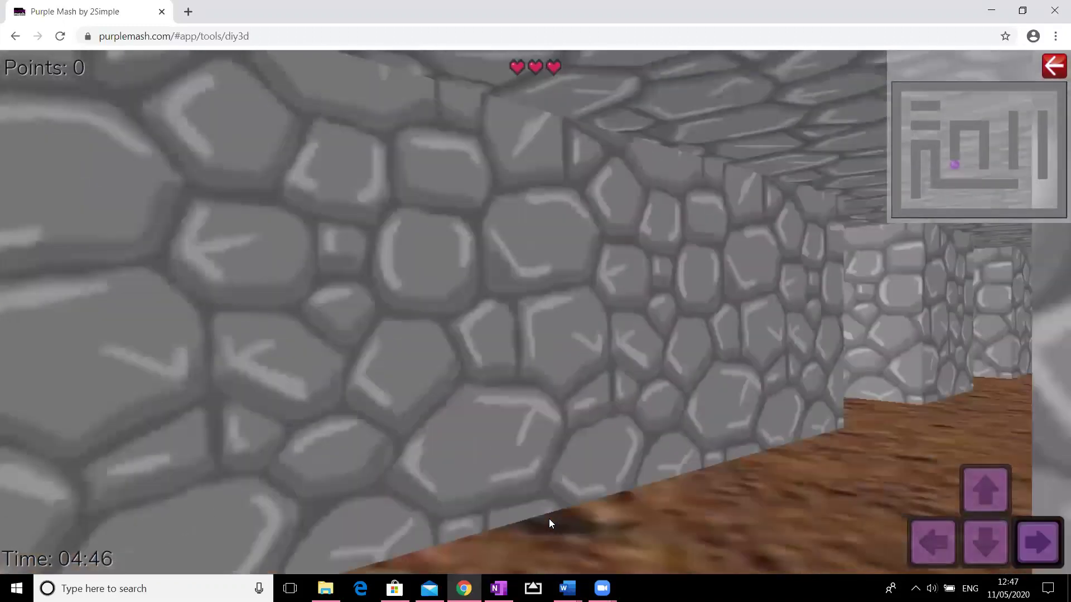
pyautogui.press('Right')
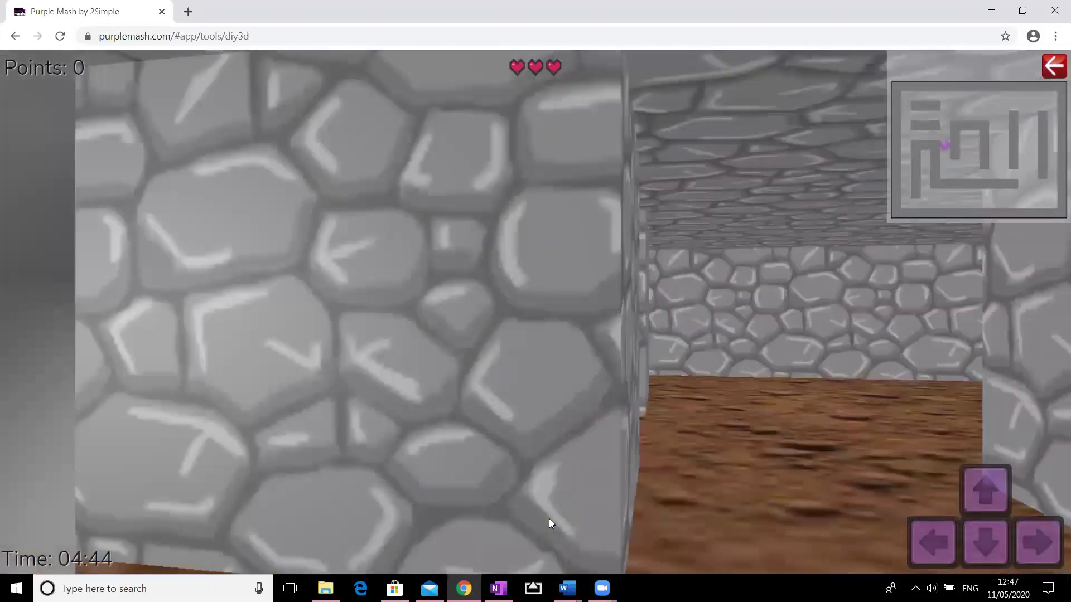
# Walk the character along the maze's western corridor and into the southern passage, and return to the level editor.
pyautogui.press('Up')
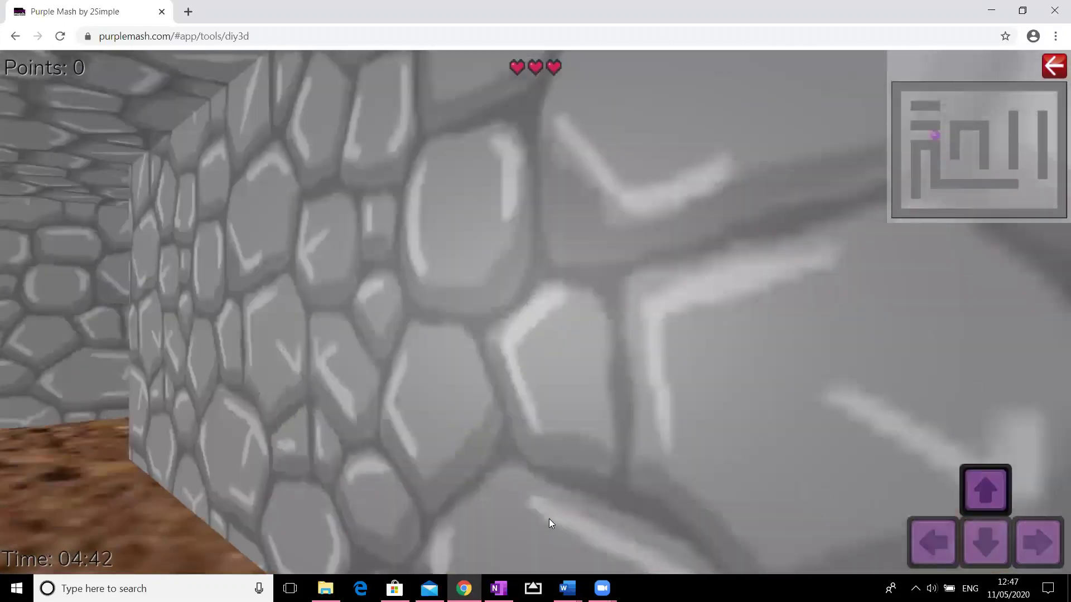
pyautogui.press('Left')
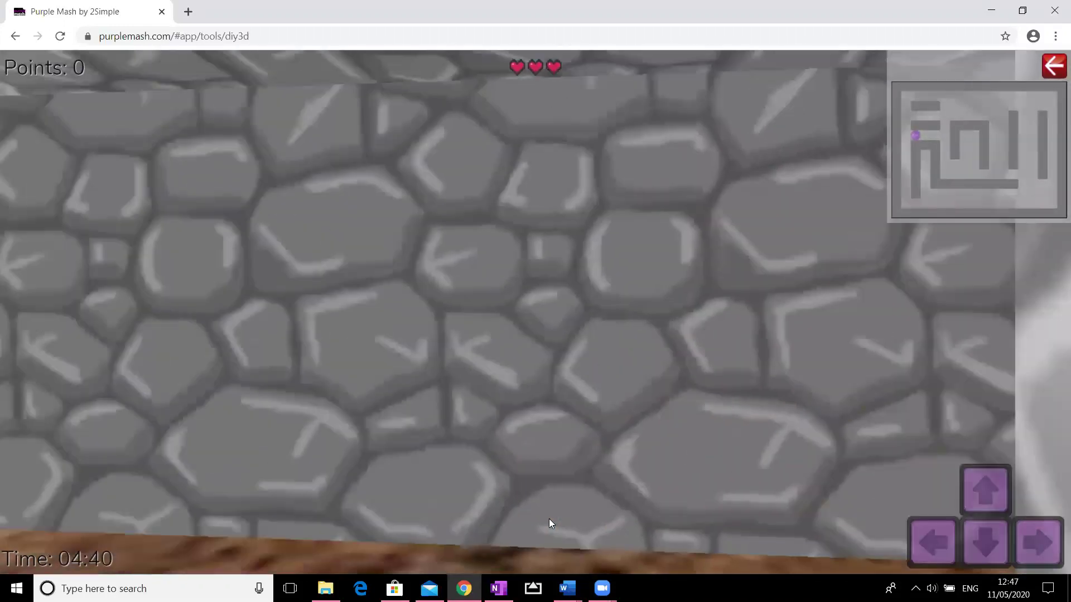
pyautogui.press('Up')
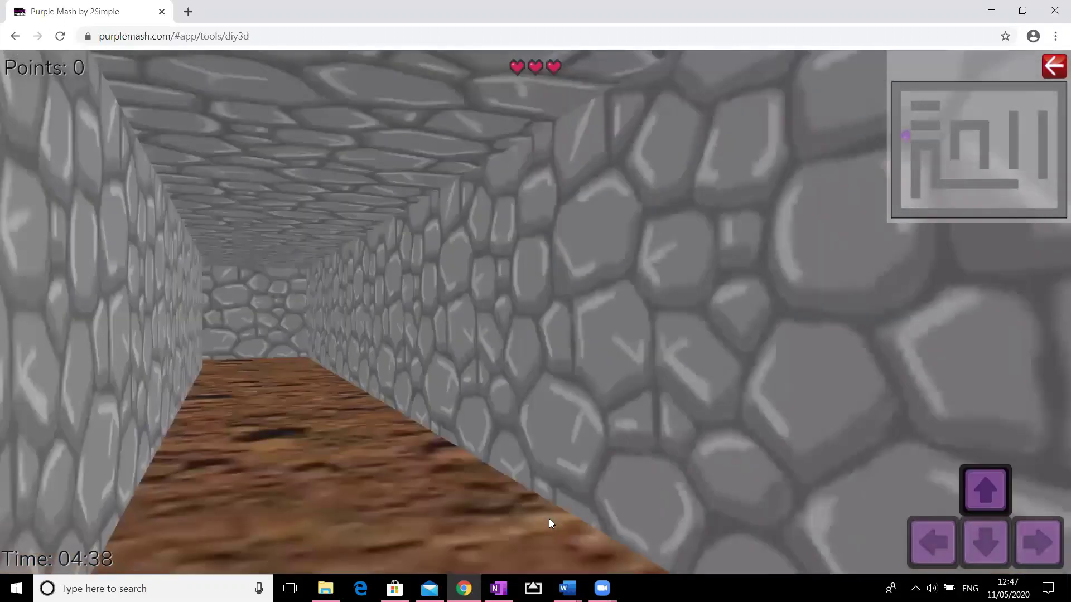
pyautogui.press('Up')
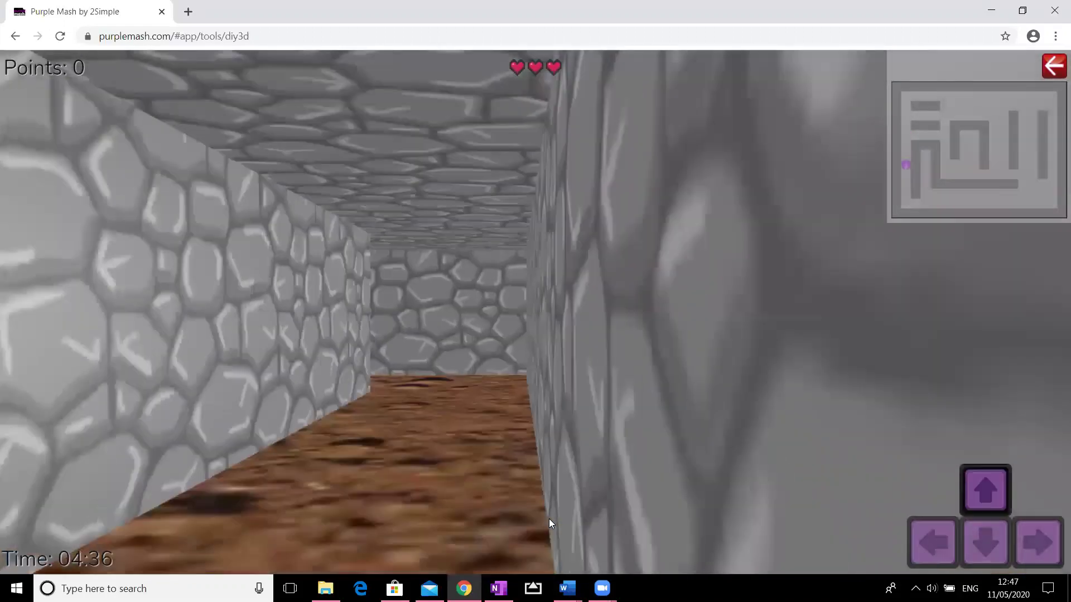
pyautogui.press('Up')
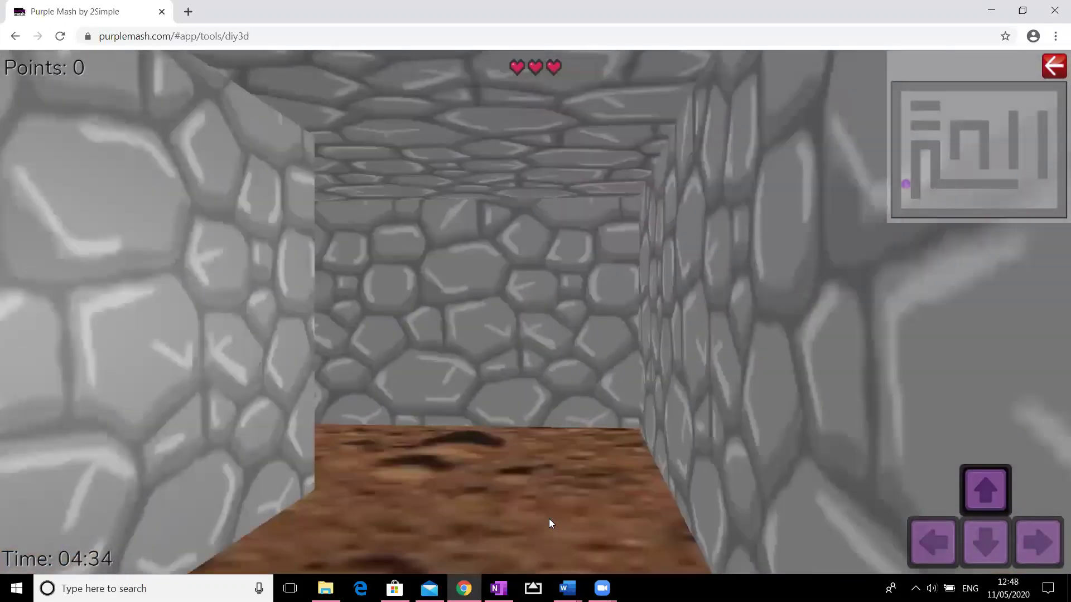
pyautogui.press('Left')
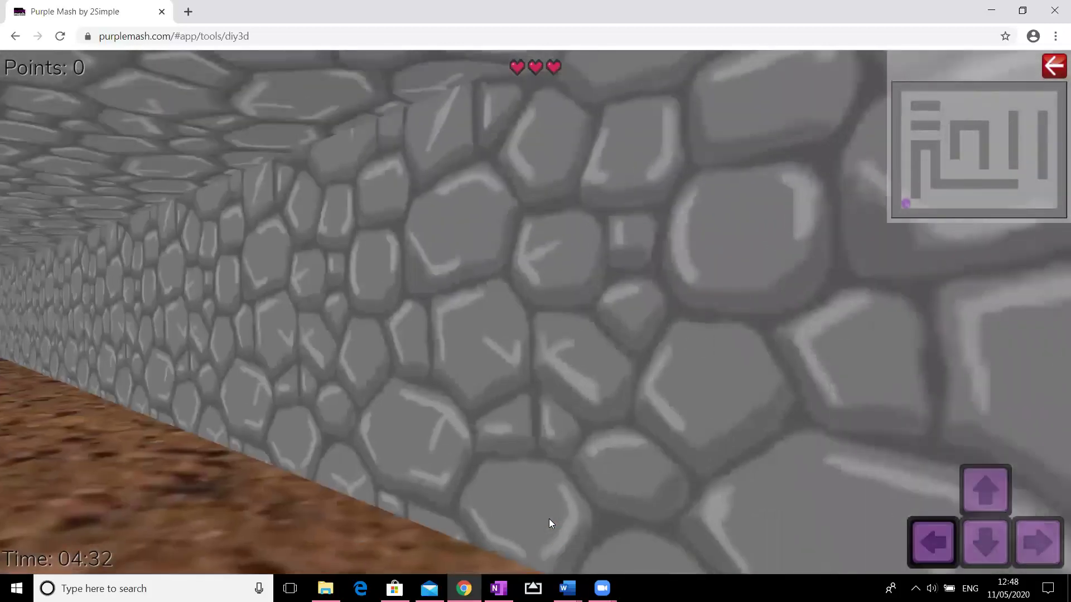
pyautogui.press('Up')
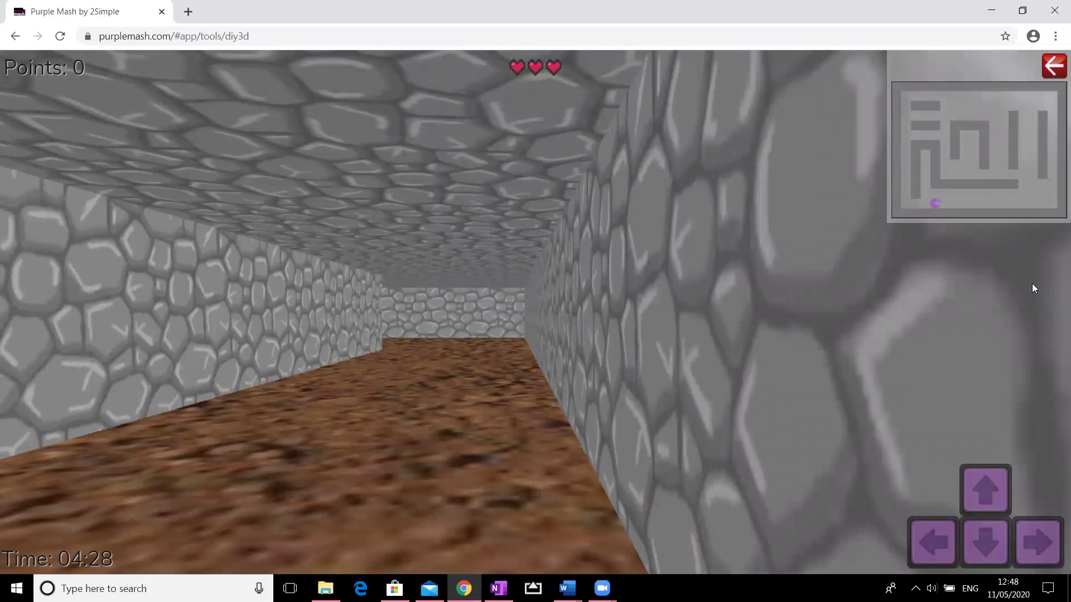
pyautogui.click(1056, 67)
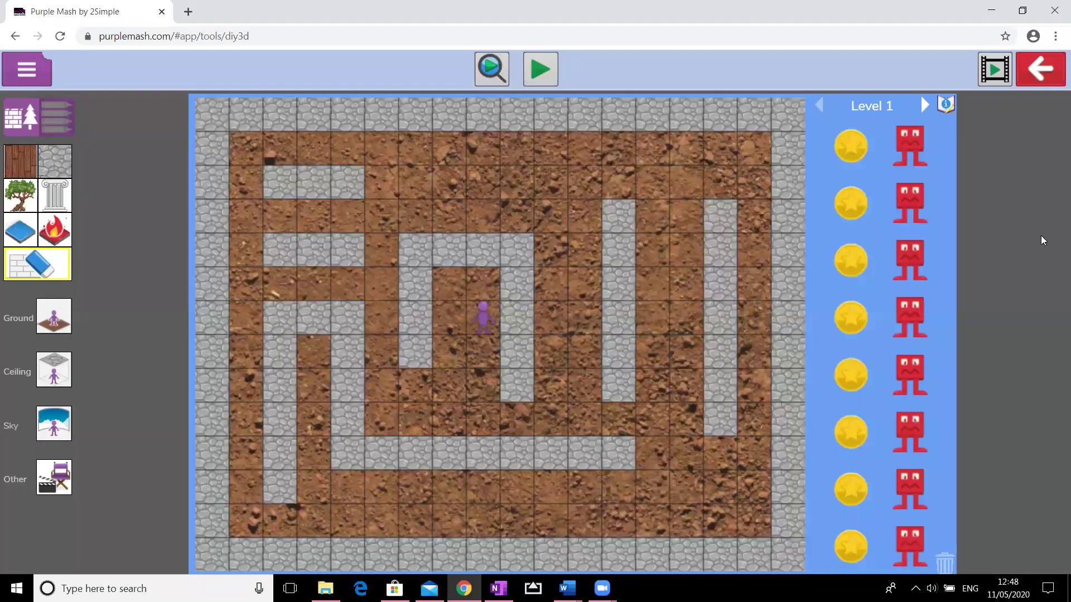
# Open the clipart for the pillar object and look through the history category.
pyautogui.click(54, 203)
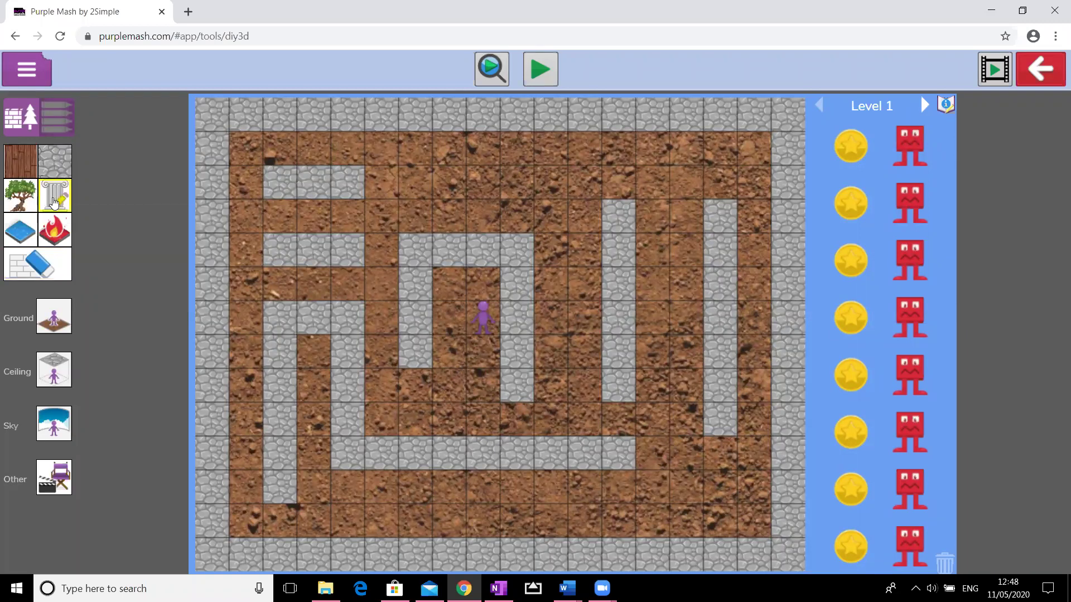
pyautogui.click(54, 203)
pyautogui.click(290, 106)
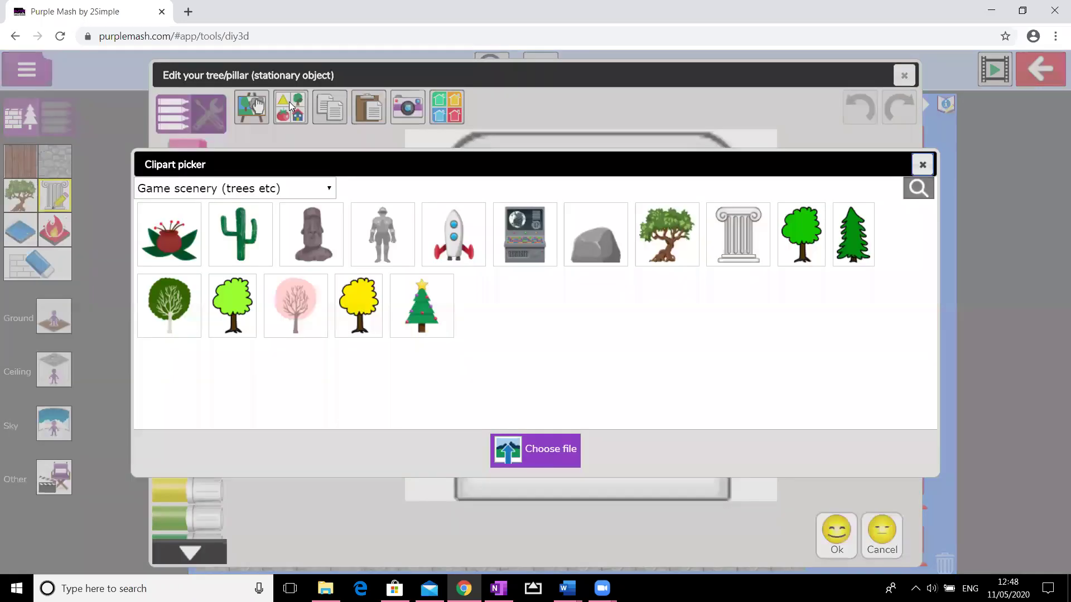
pyautogui.click(333, 190)
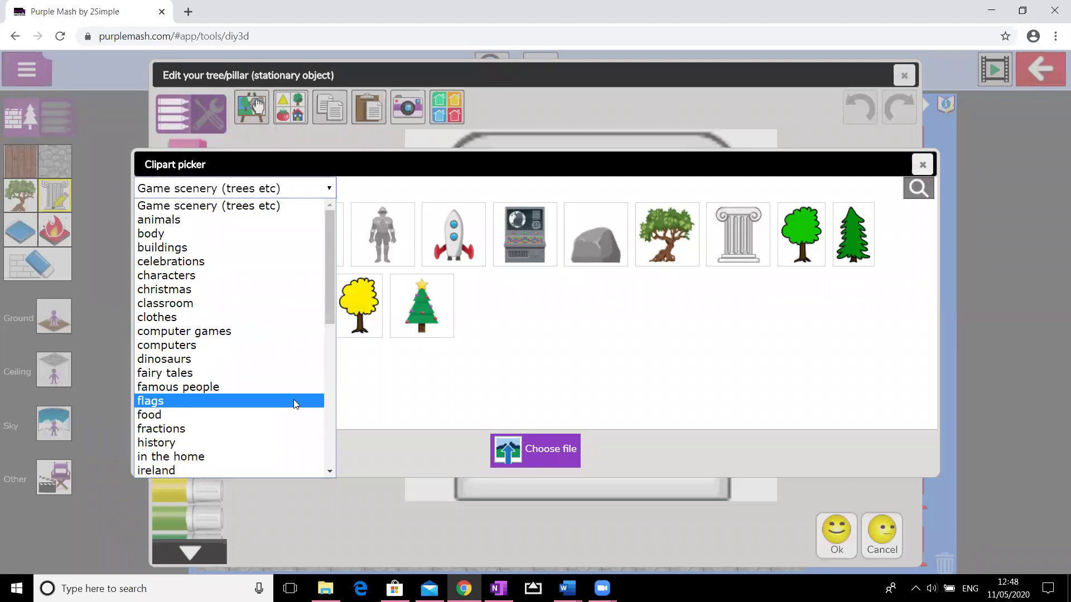
pyautogui.click(286, 442)
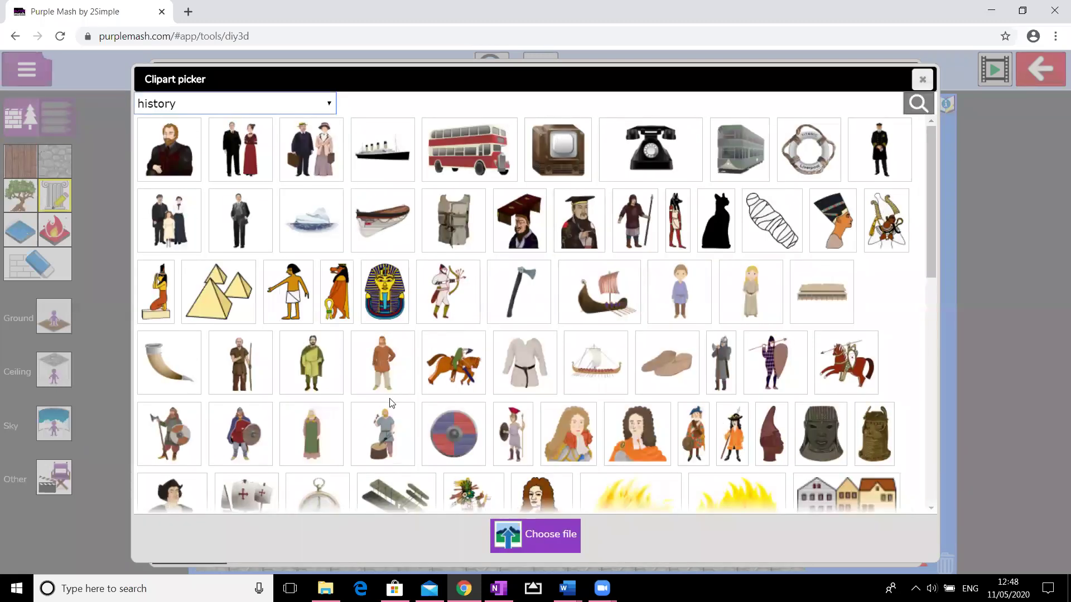
pyautogui.scroll(-6, 390, 402)
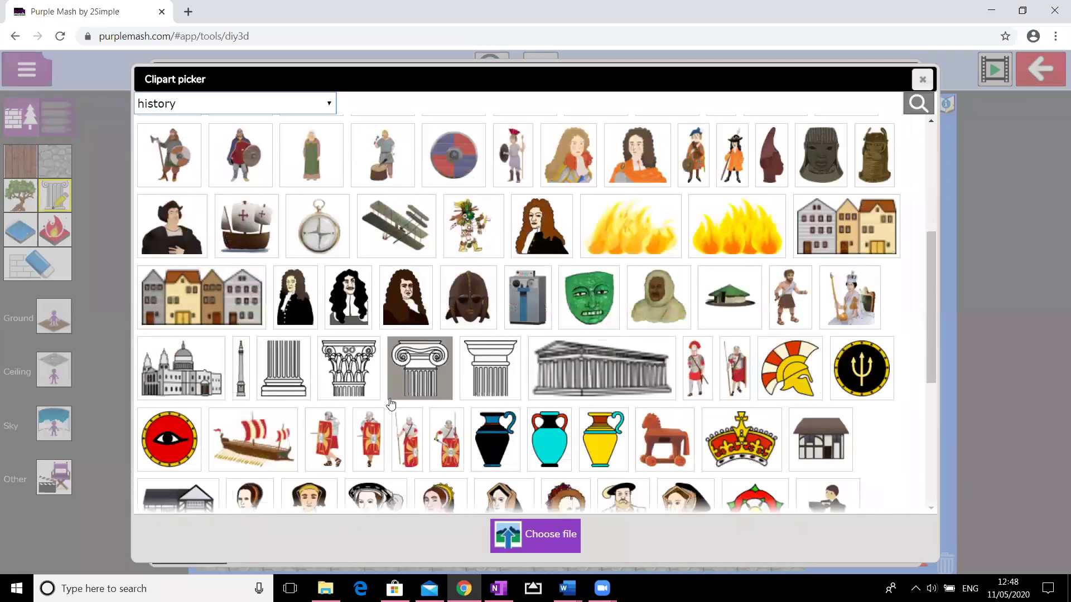
pyautogui.scroll(-2, 390, 403)
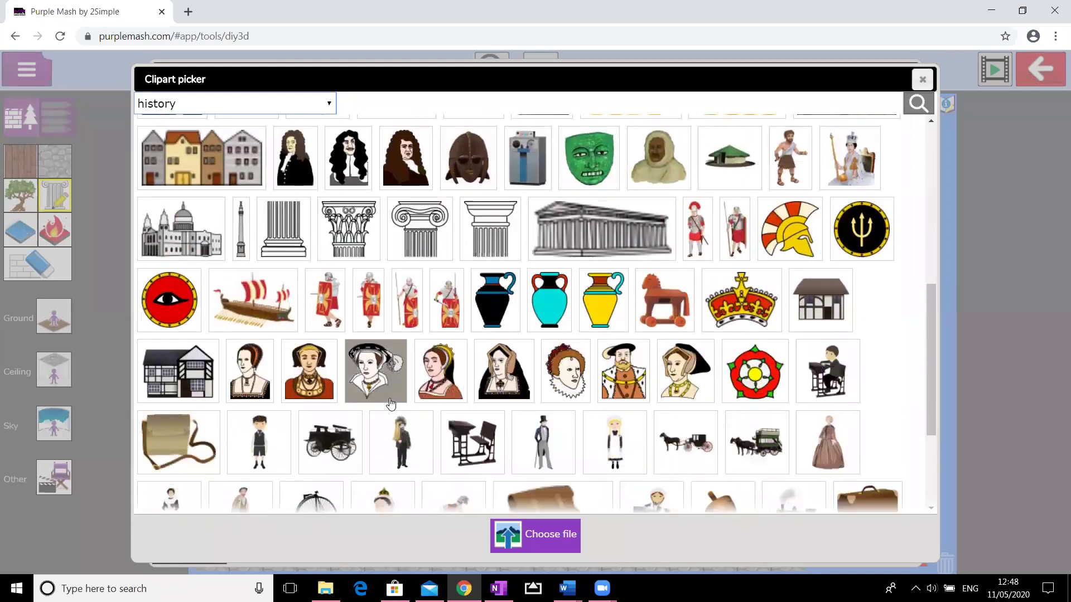
pyautogui.scroll(4, 390, 403)
pyautogui.scroll(3, 391, 403)
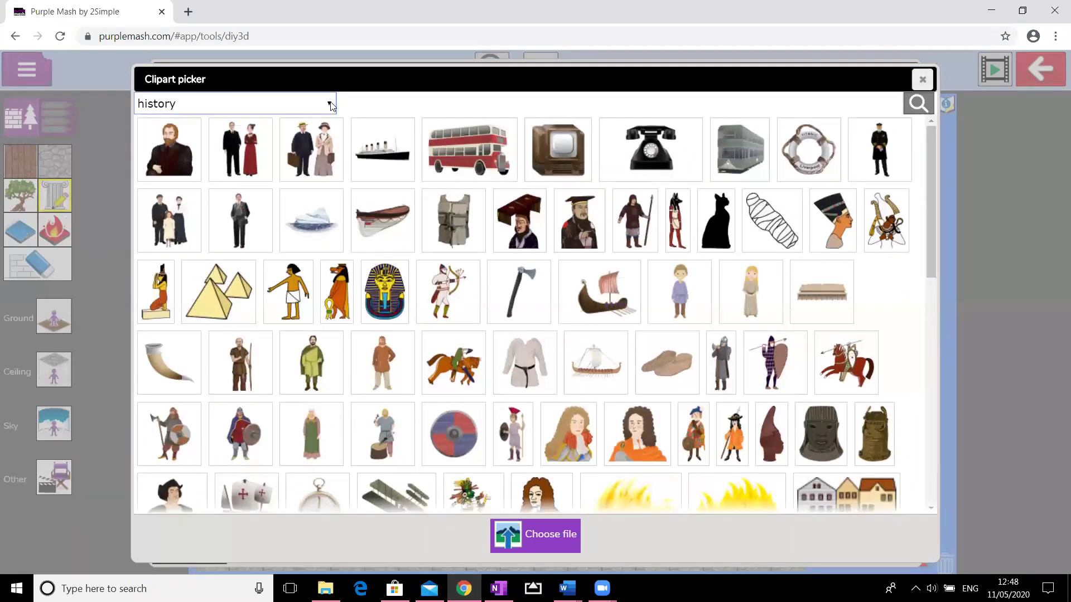
# Set the pillar to the grey column from Game scenery (trees etc) and place five above the central walls and two in the lower passage.
pyautogui.click(313, 103)
pyautogui.click(312, 121)
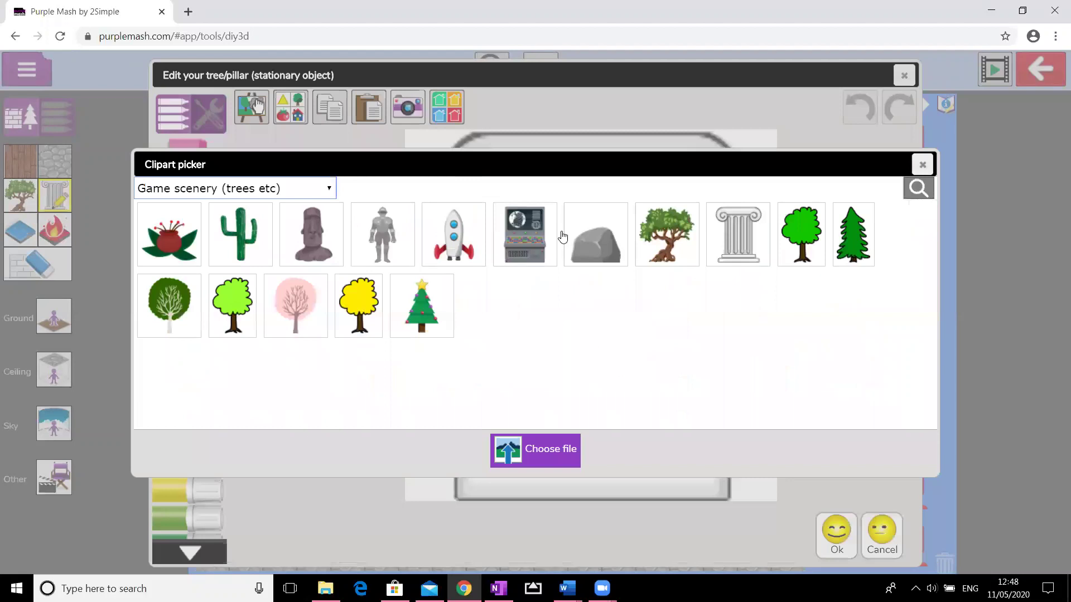
pyautogui.click(736, 253)
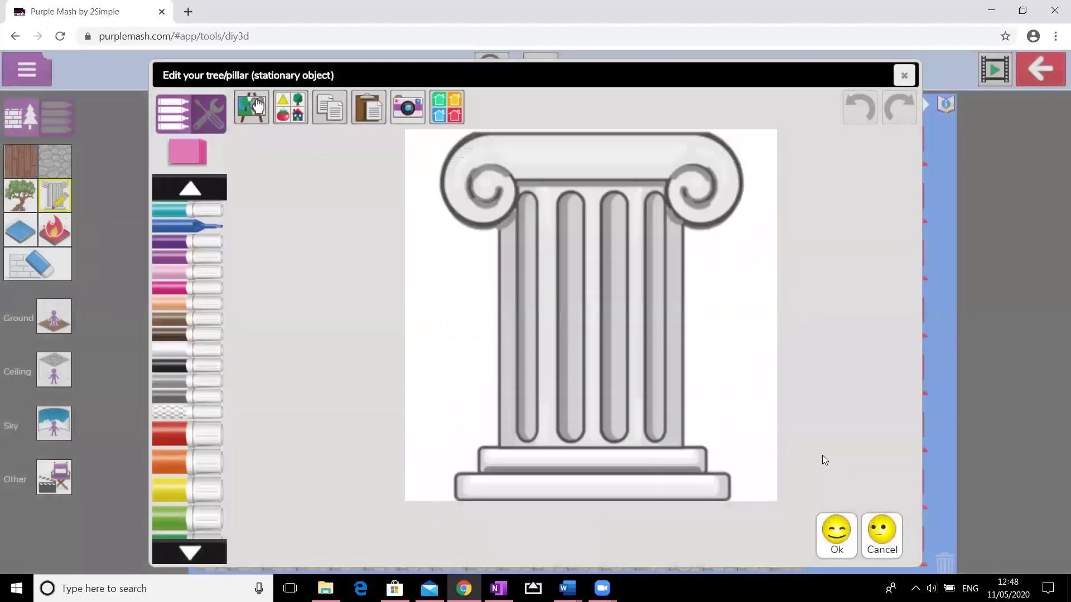
pyautogui.click(837, 535)
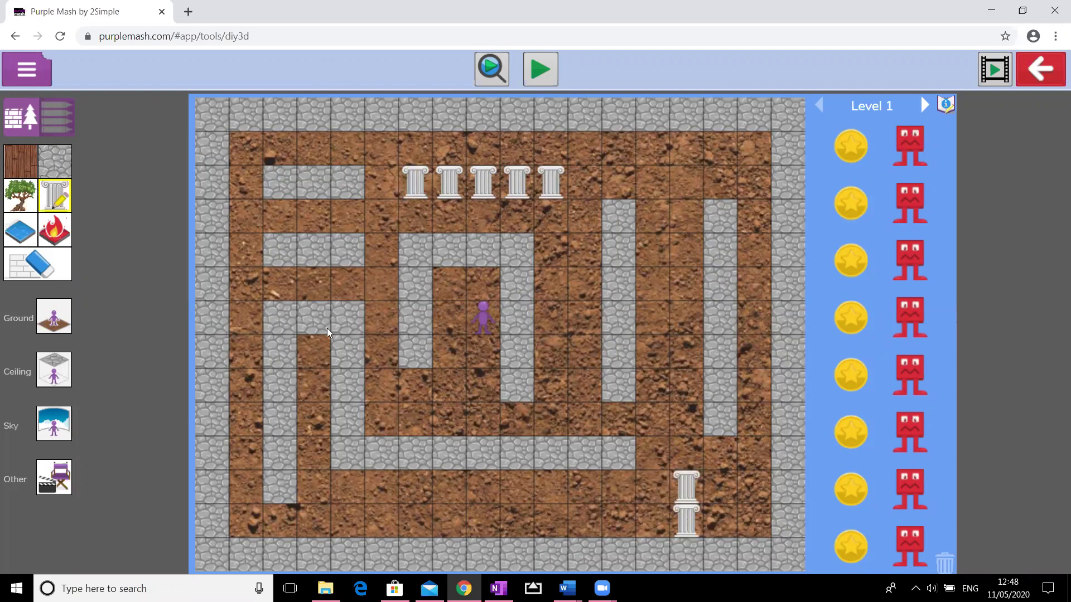
# Erase the outer stone wall on the maze's lower-left side and put a vertical line of six pillars in its place.
pyautogui.click(39, 271)
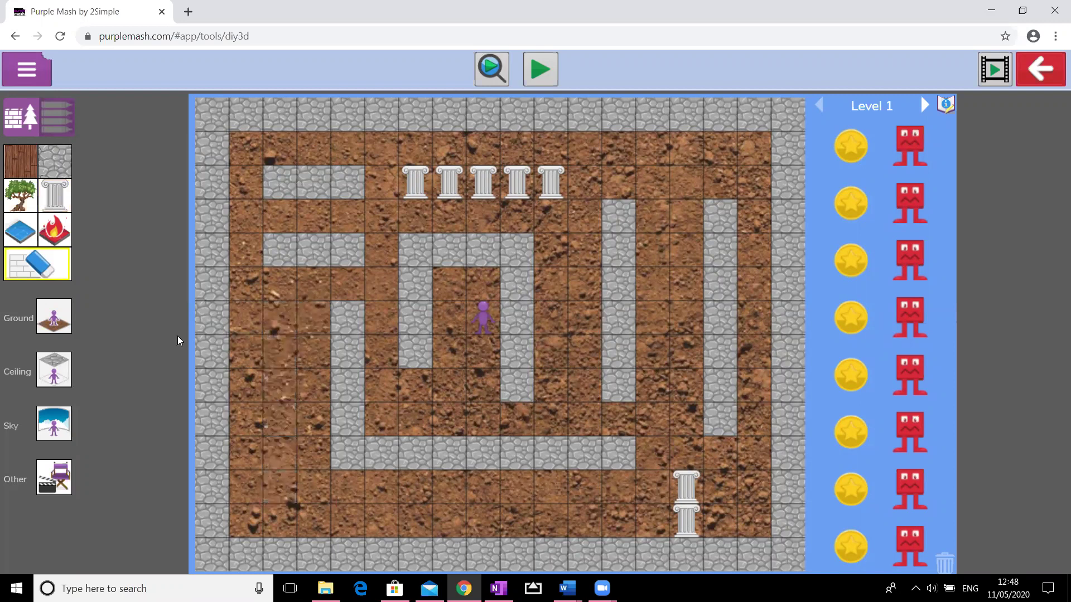
pyautogui.click(54, 195)
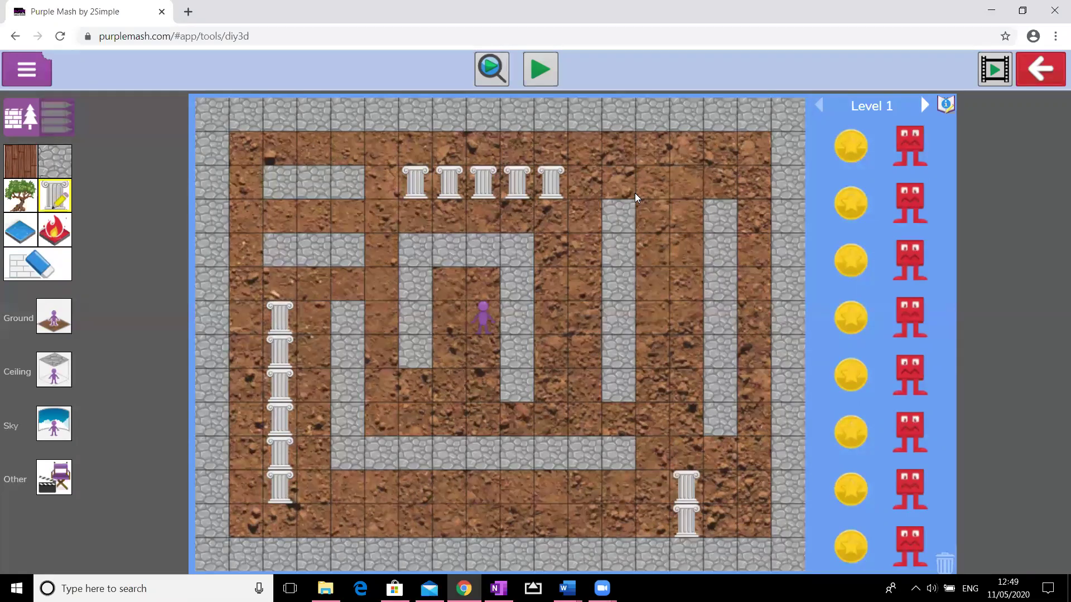
# Place three water tiles and three fire tiles along the maze's top corridor, and view the colour settings of the fire and the water.
pyautogui.click(11, 233)
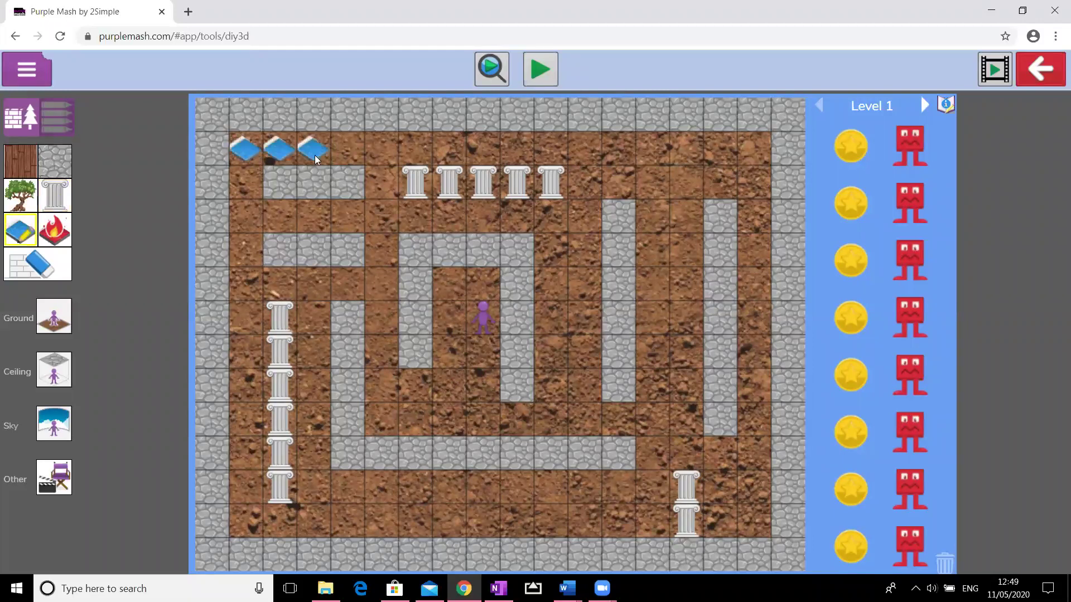
pyautogui.click(56, 234)
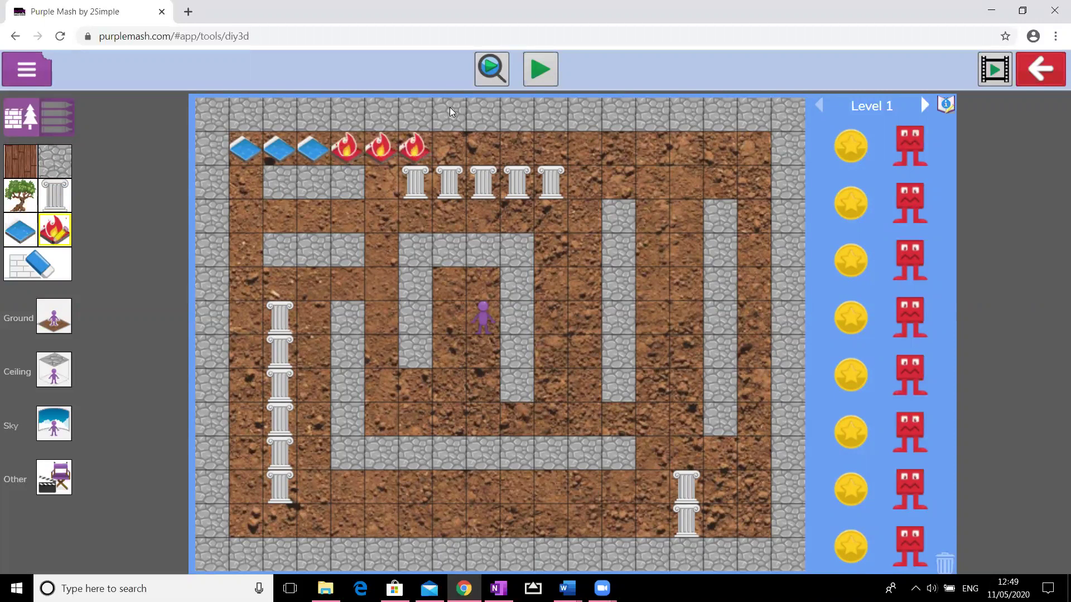
pyautogui.click(62, 238)
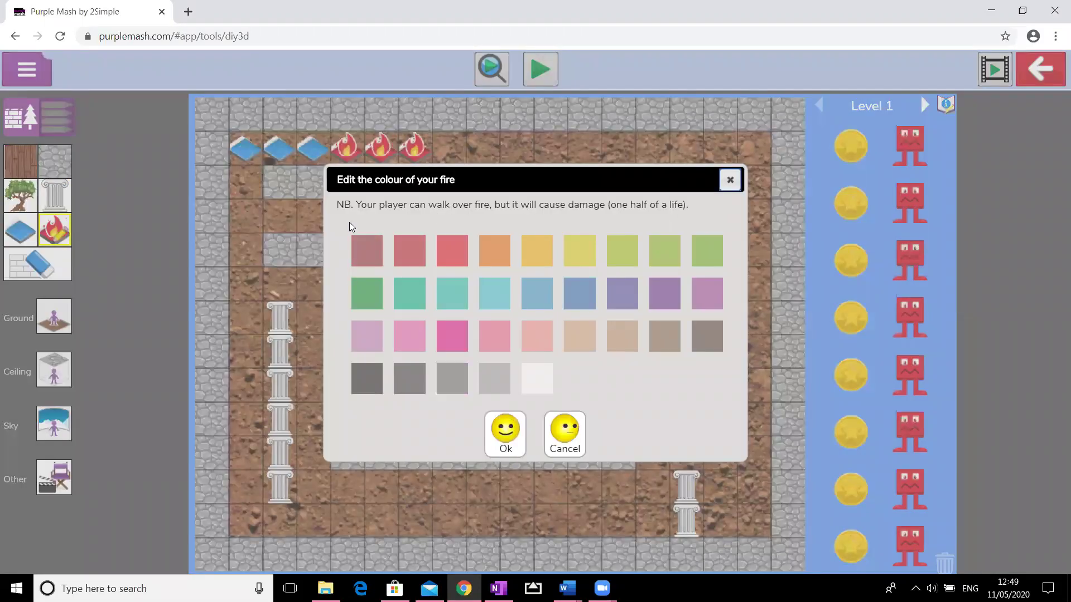
pyautogui.click(110, 272)
pyautogui.click(27, 237)
pyautogui.click(27, 237)
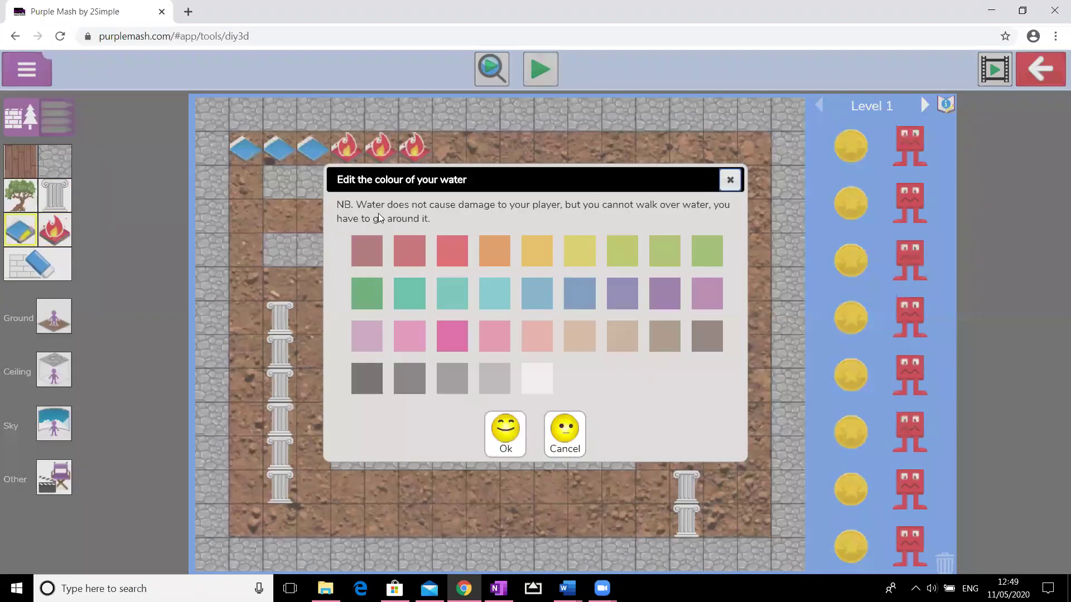
pyautogui.click(576, 434)
# Play the game and walk the character out of the central chamber to the fire tiles in the top corridor.
pyautogui.click(544, 80)
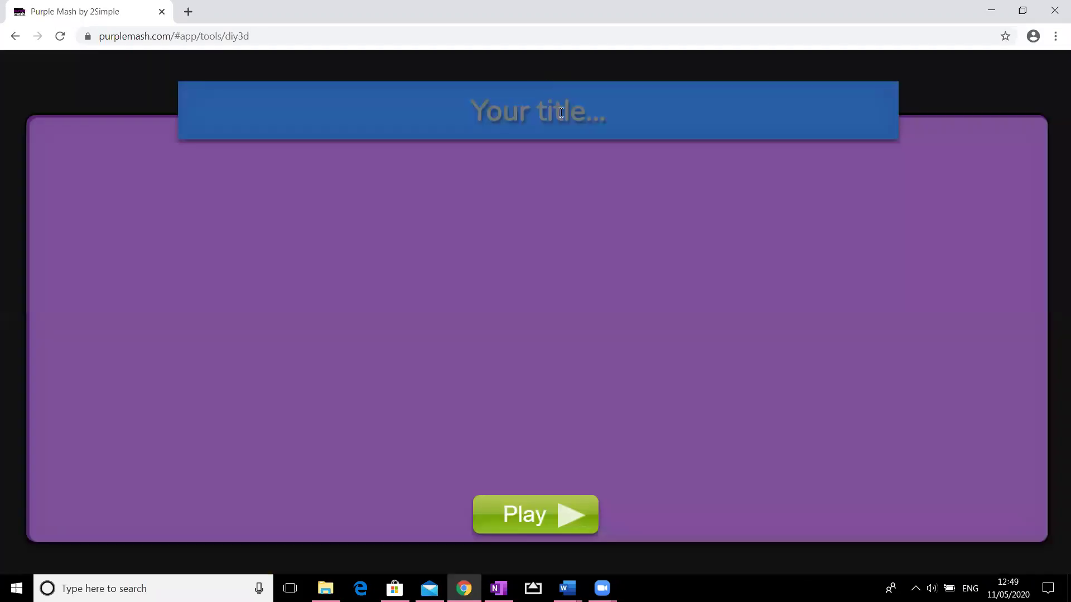
pyautogui.click(560, 514)
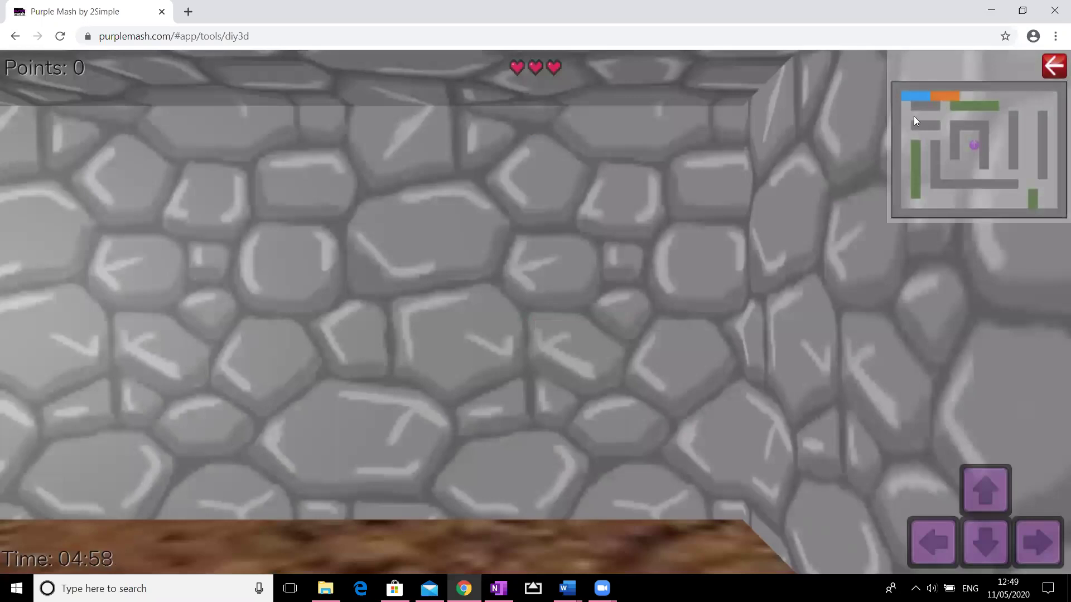
pyautogui.press('Left')
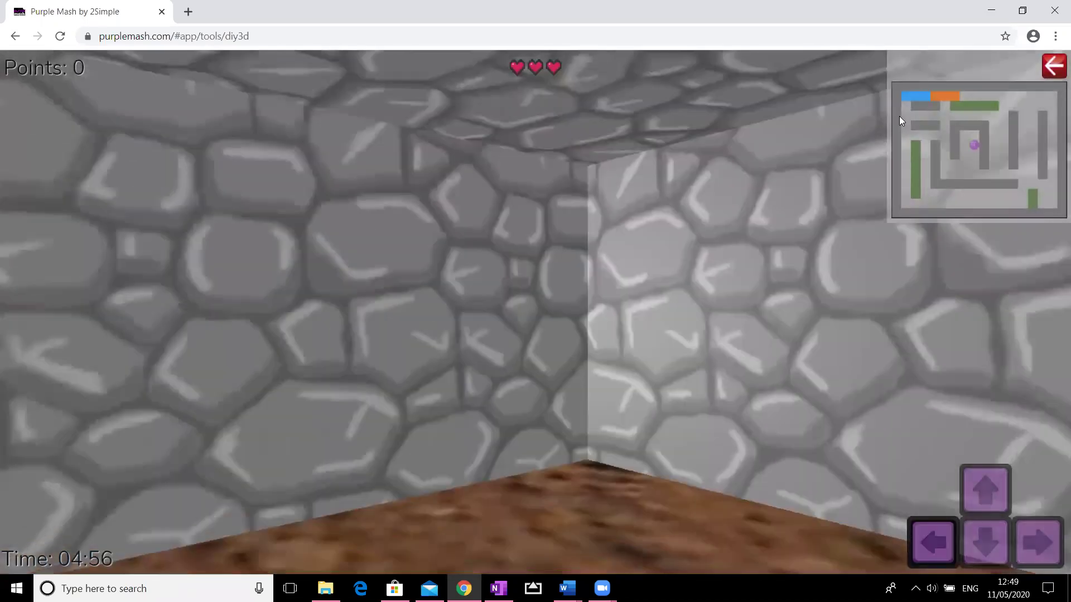
pyautogui.press('Up')
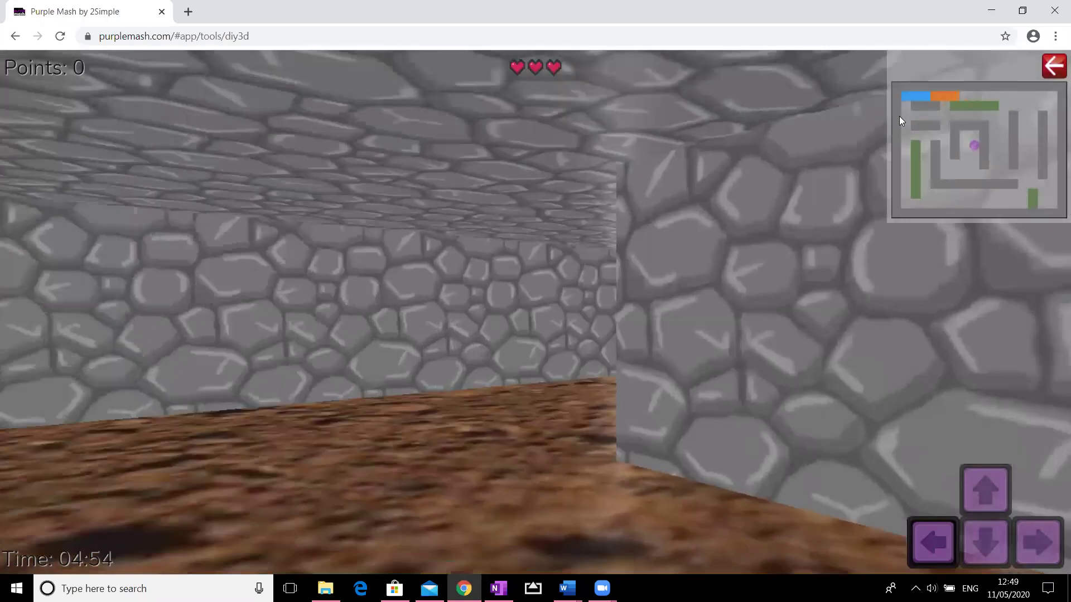
pyautogui.press('Right')
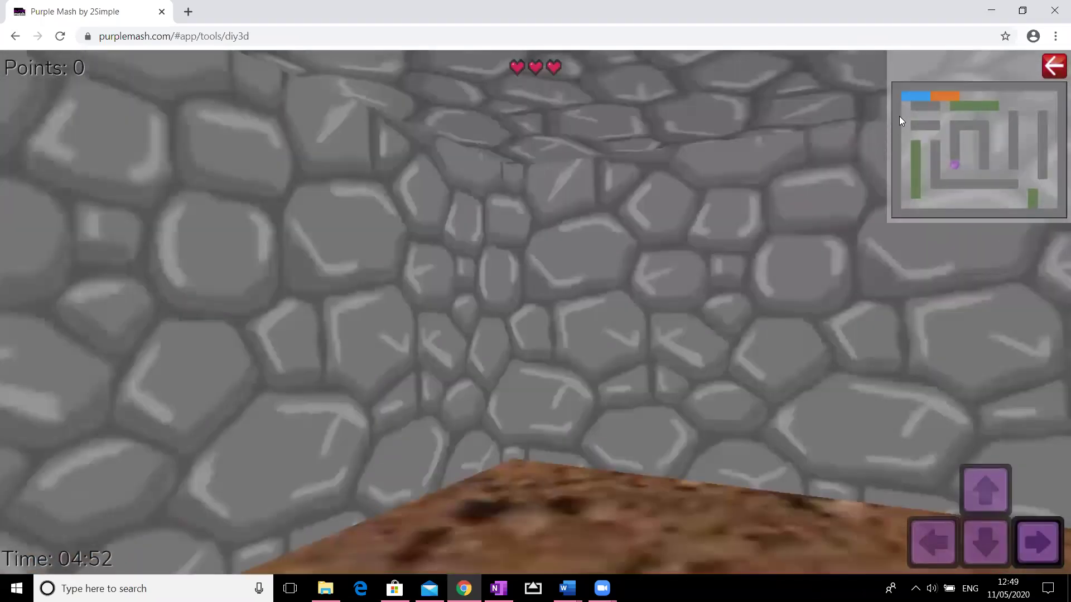
pyautogui.press('Up')
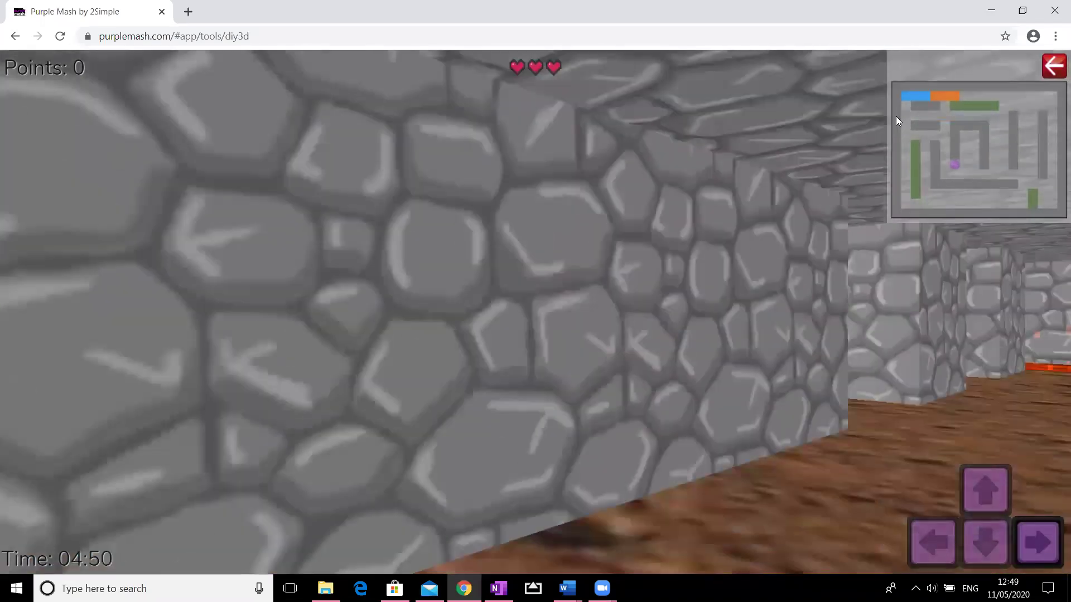
pyautogui.press('Up')
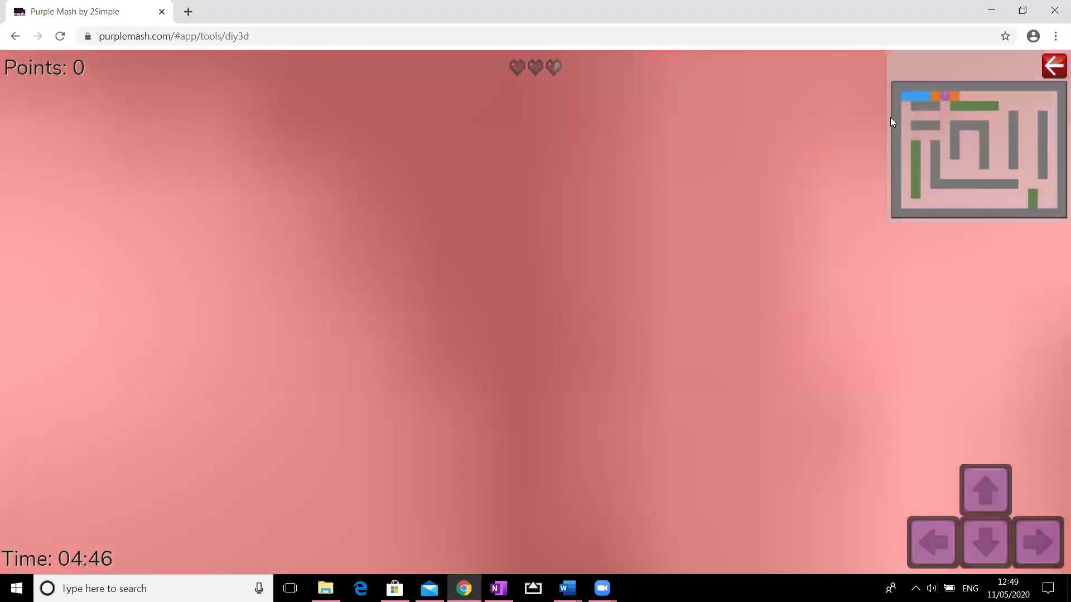
# Walk the character over the fire to the water's edge, turn around and go back across the fire towards the row of pillars.
pyautogui.press('Left')
pyautogui.press('Up')
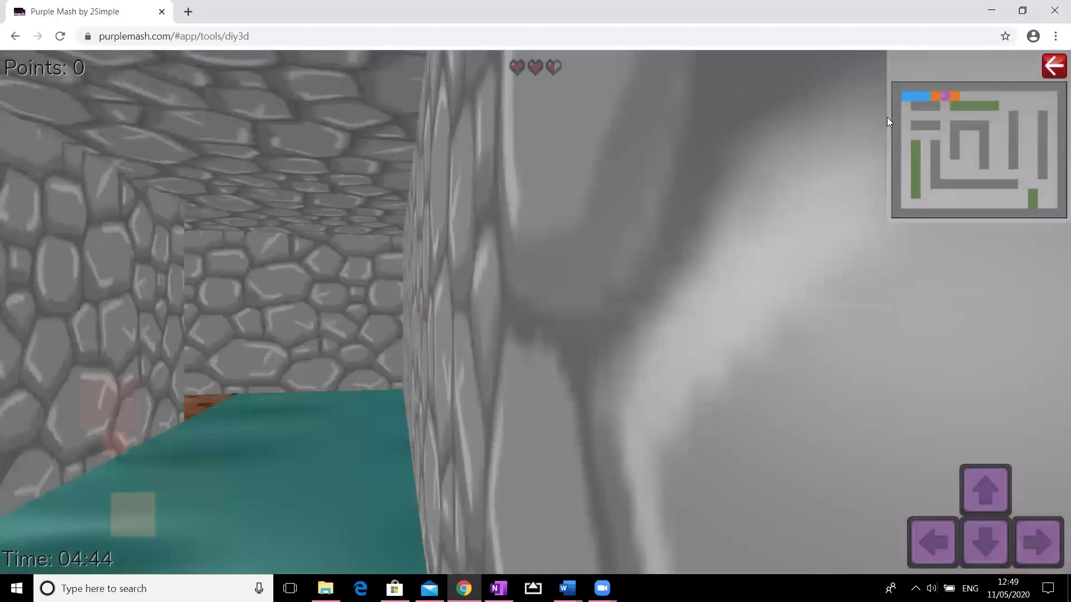
pyautogui.press('Up')
pyautogui.press('Left')
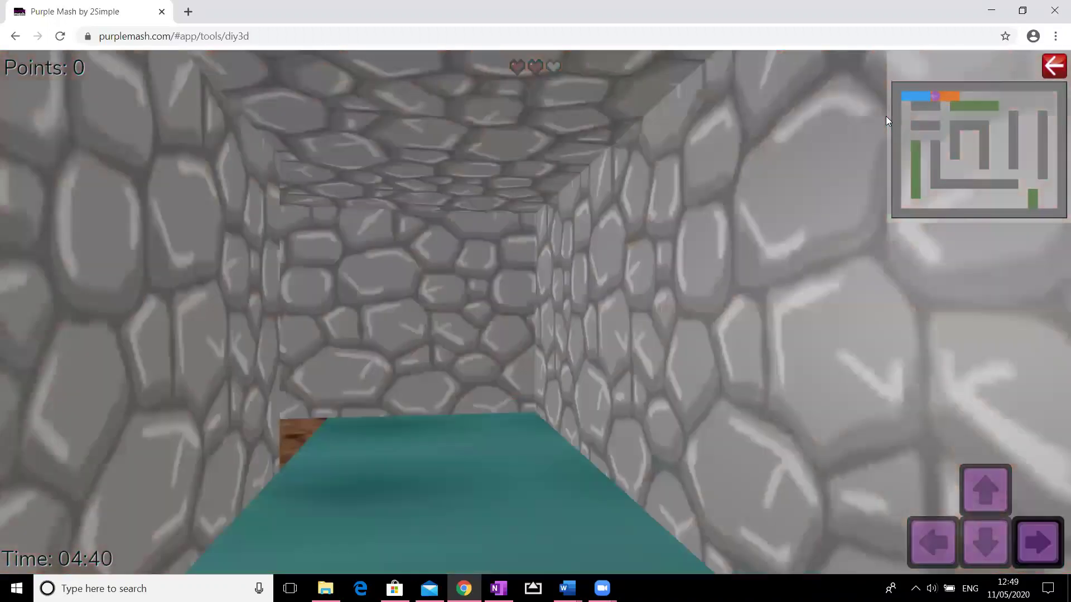
pyautogui.press('Right')
pyautogui.press('Right')
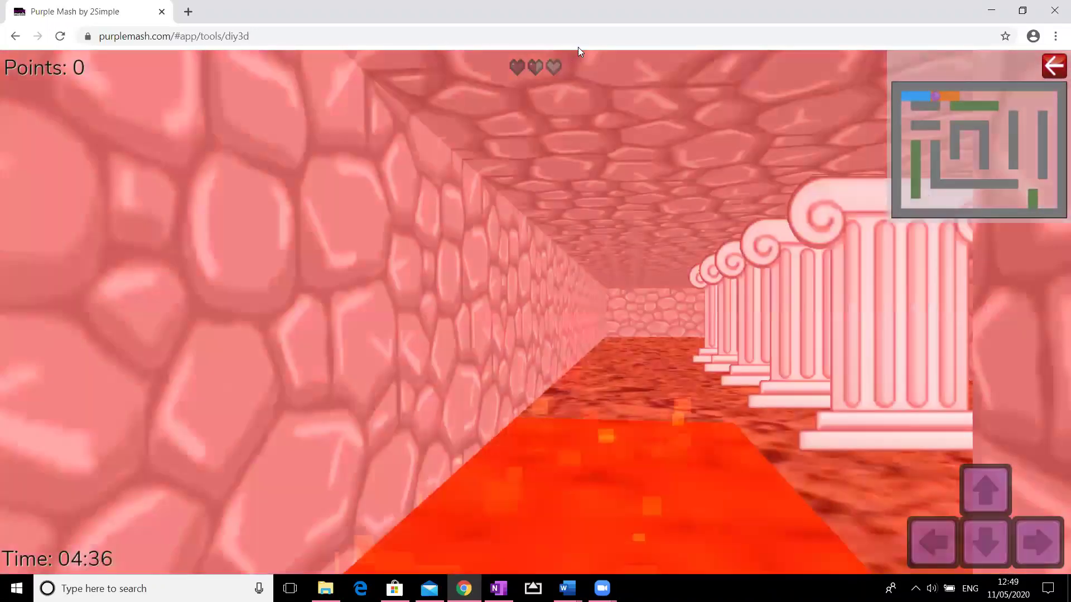
pyautogui.press('Up')
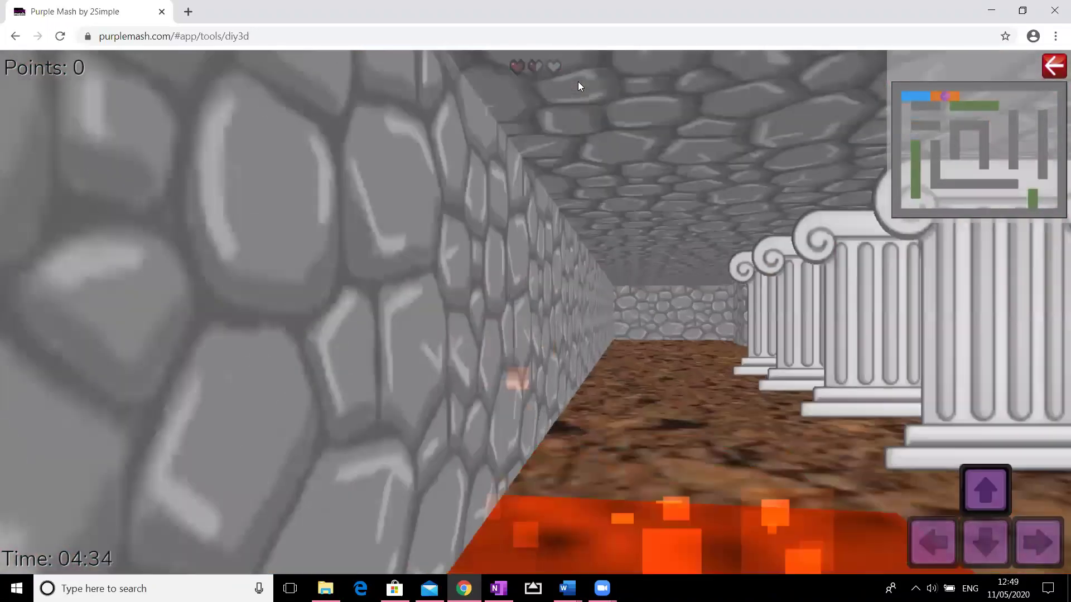
pyautogui.press('Right')
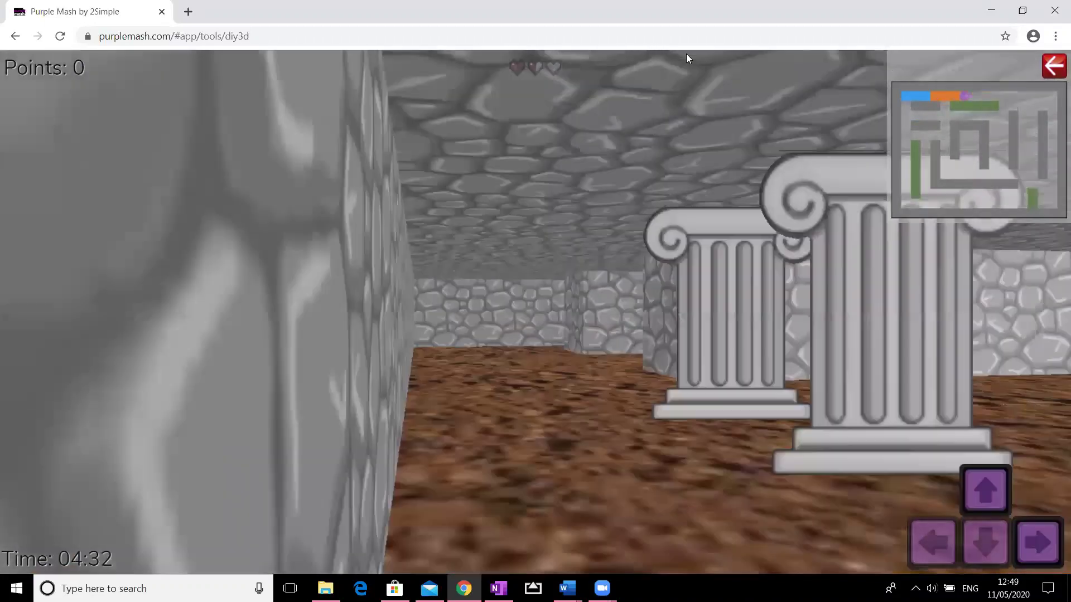
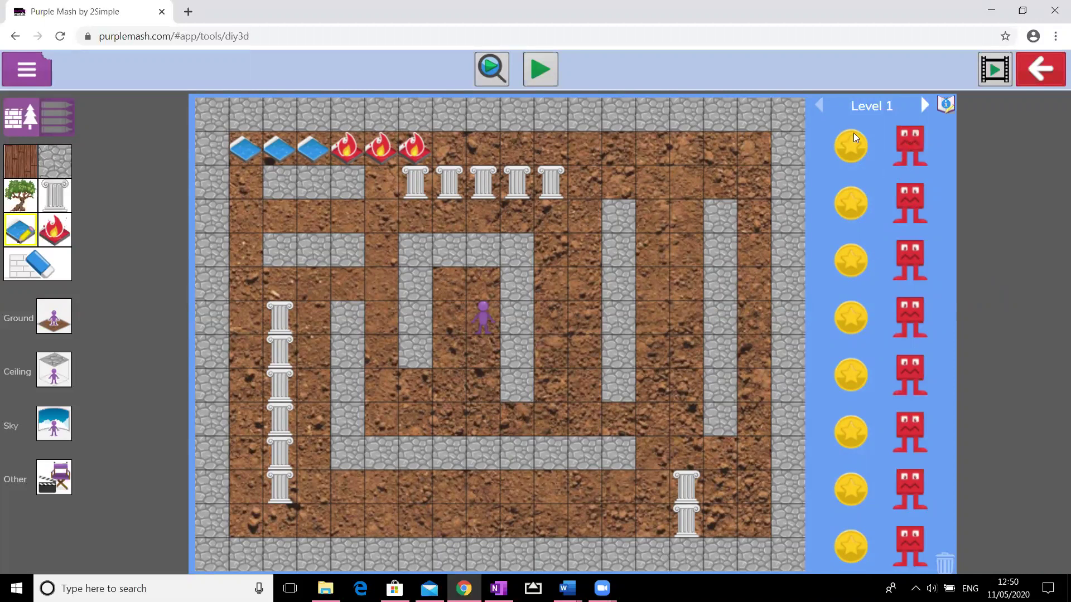
# Place a baddie in the maze's upper-right corner and erase the water and fire tiles from the top corridor.
pyautogui.moveTo(914, 142); pyautogui.dragTo(677, 168)
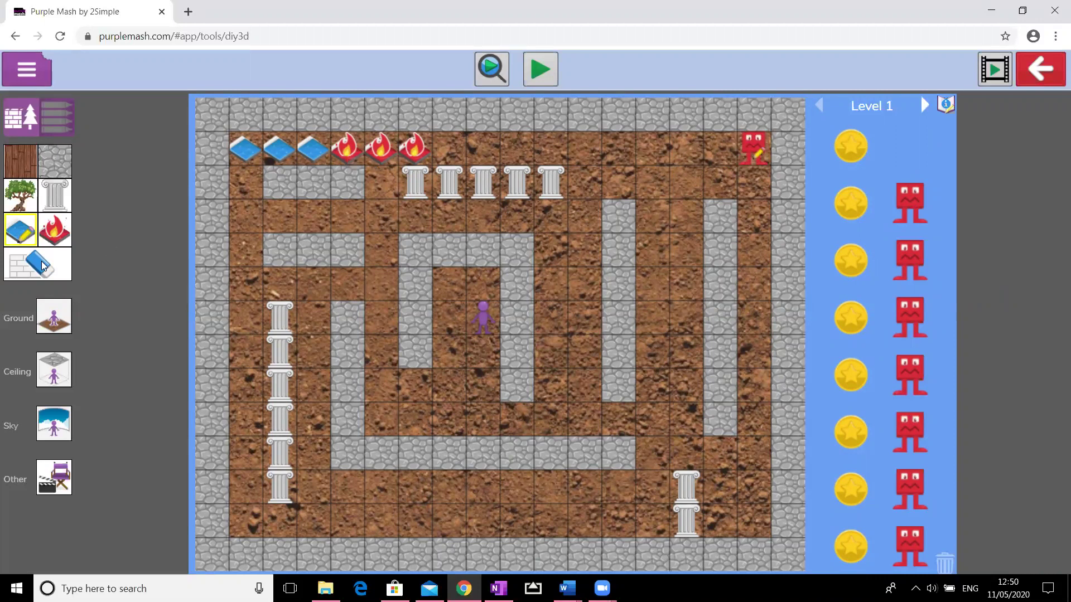
pyautogui.click(21, 231)
pyautogui.click(727, 179)
pyautogui.click(57, 271)
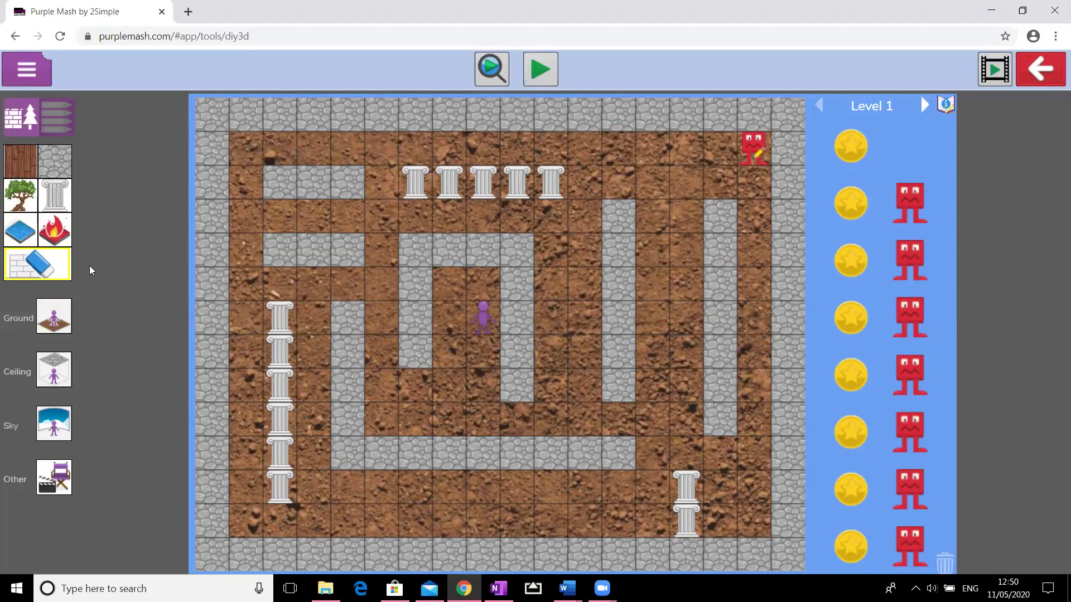
# Change the picture of the placed baddie to the minotaur from the Baddies clipart.
pyautogui.doubleClick(757, 151)
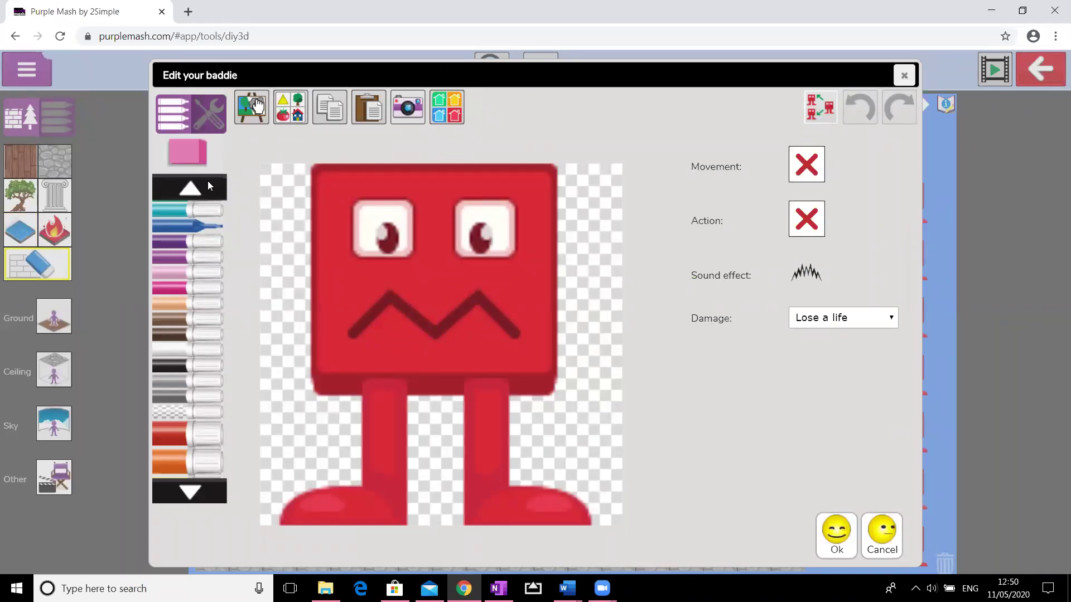
pyautogui.click(291, 107)
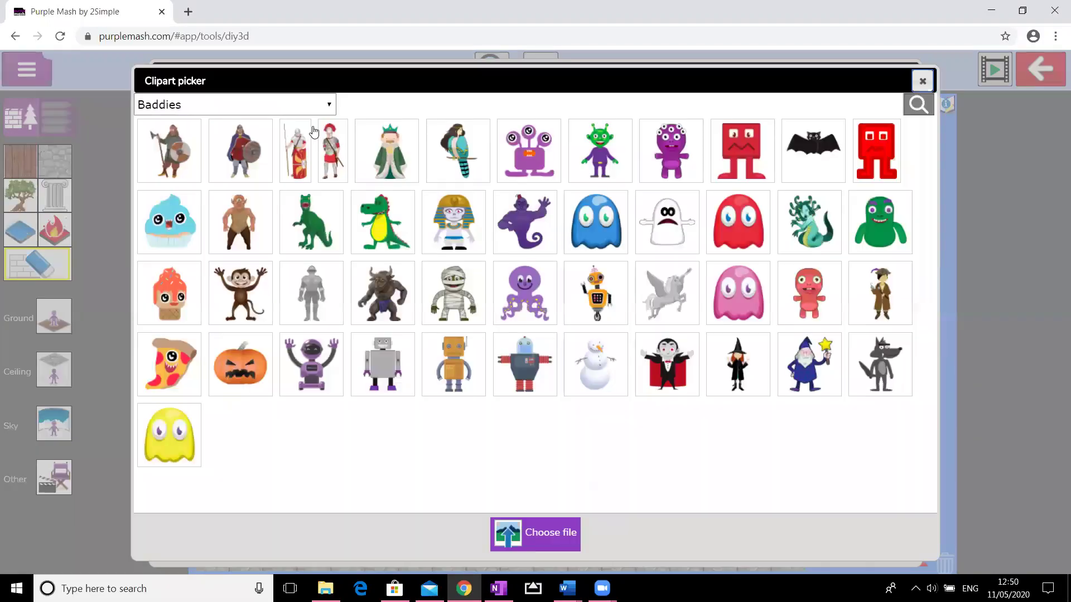
pyautogui.click(388, 299)
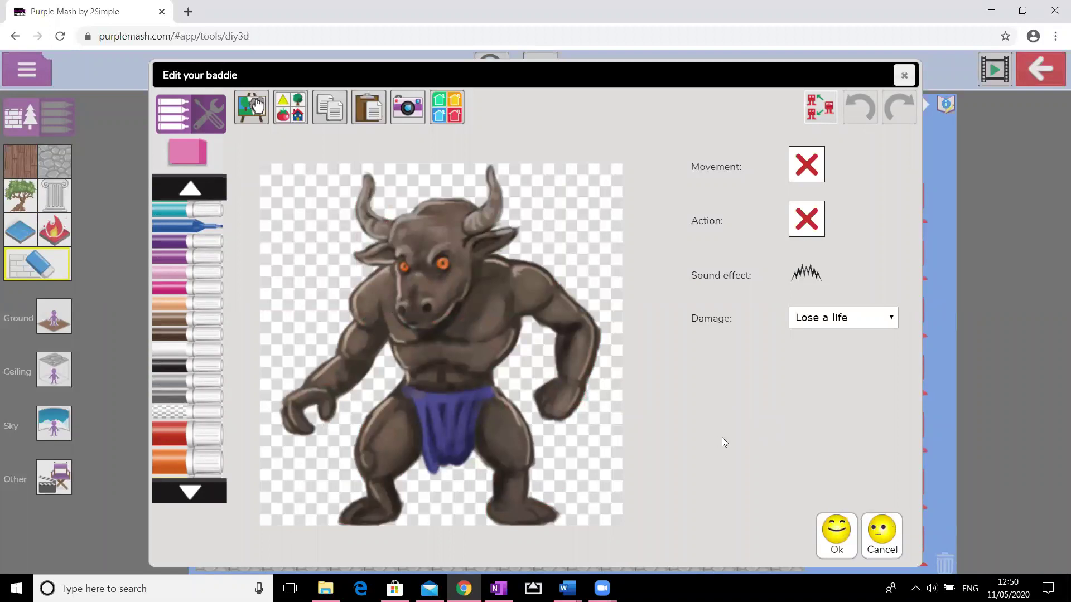
# Set the minotaur's movement to "Hunt the player!" and its action to None.
pyautogui.click(807, 165)
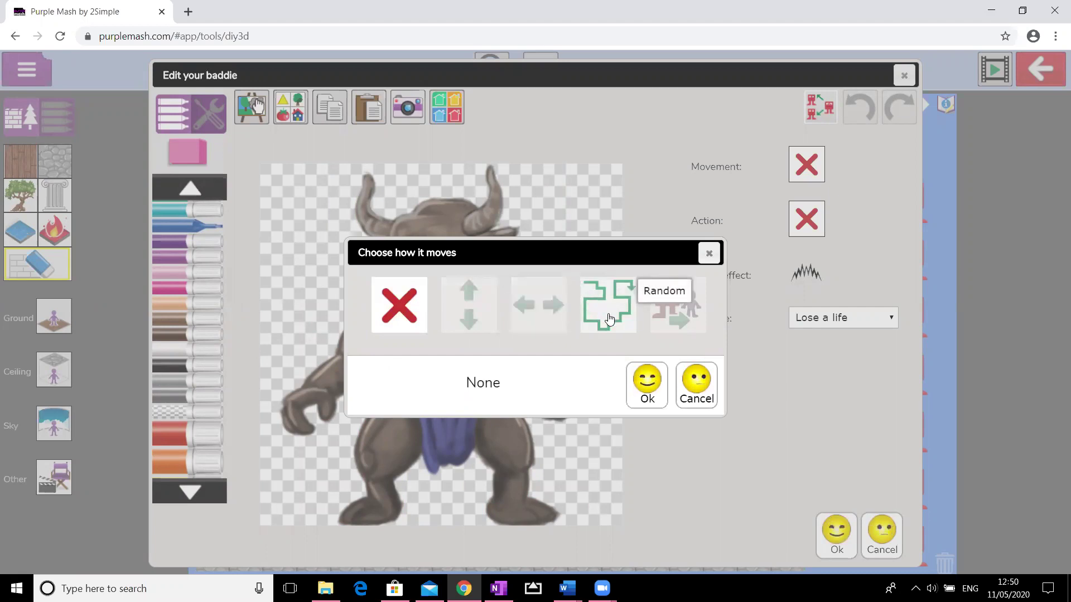
pyautogui.click(678, 327)
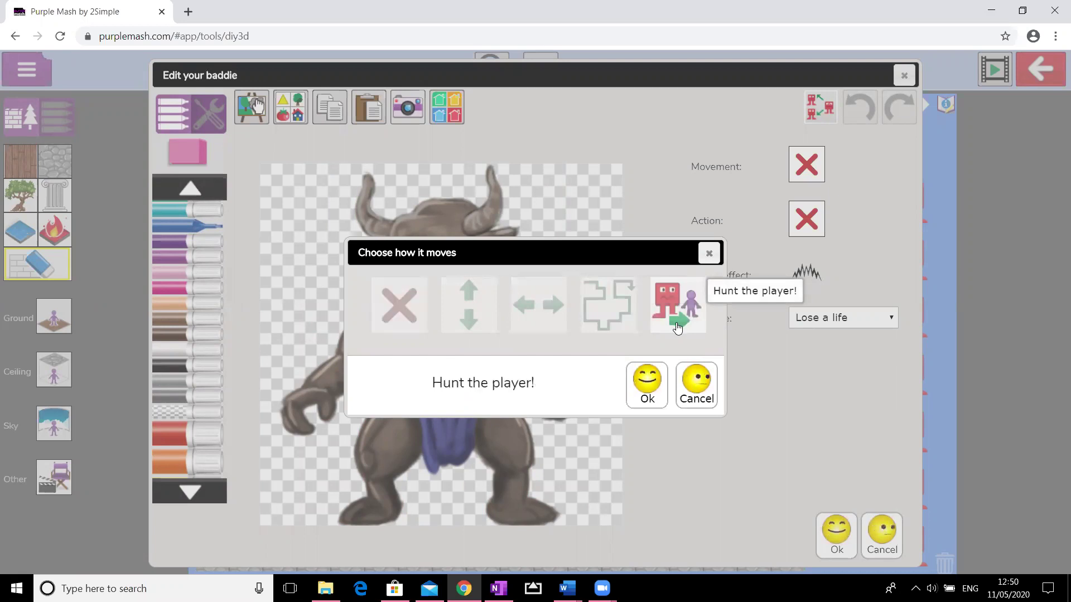
pyautogui.click(649, 385)
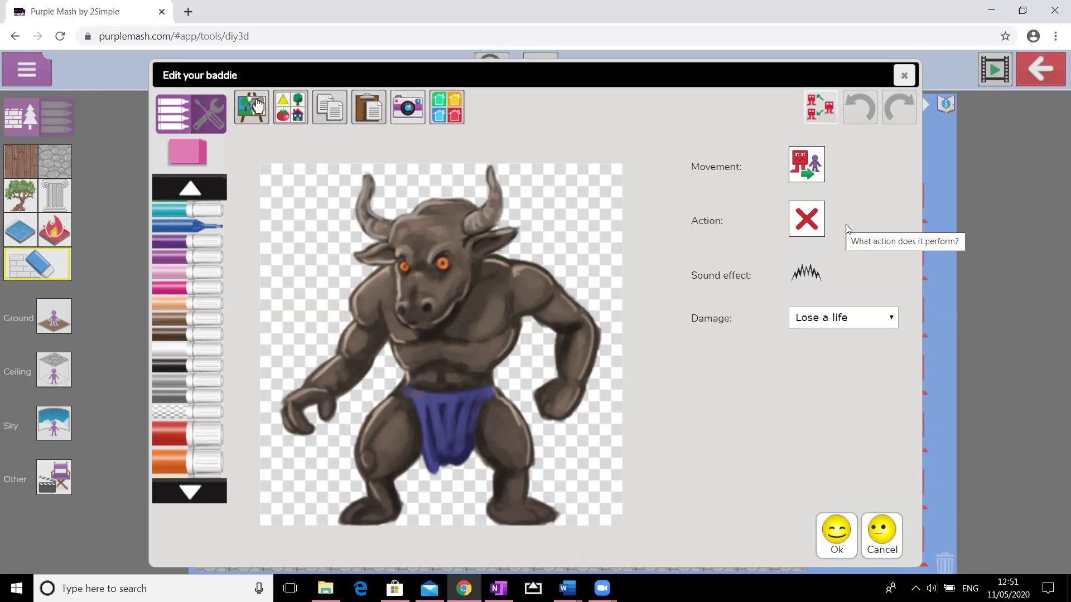
pyautogui.click(807, 221)
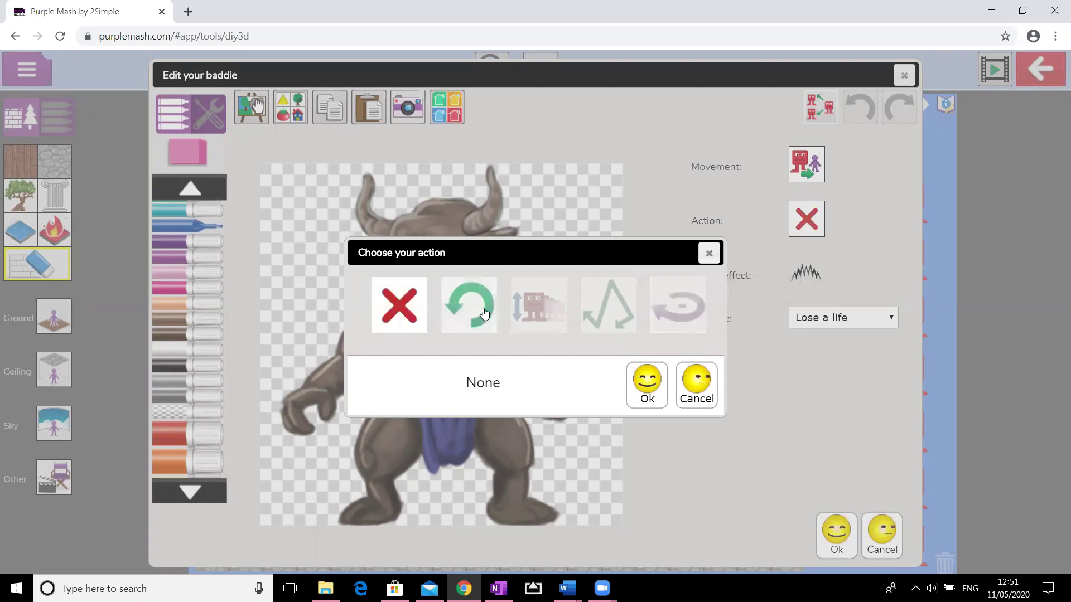
pyautogui.click(643, 394)
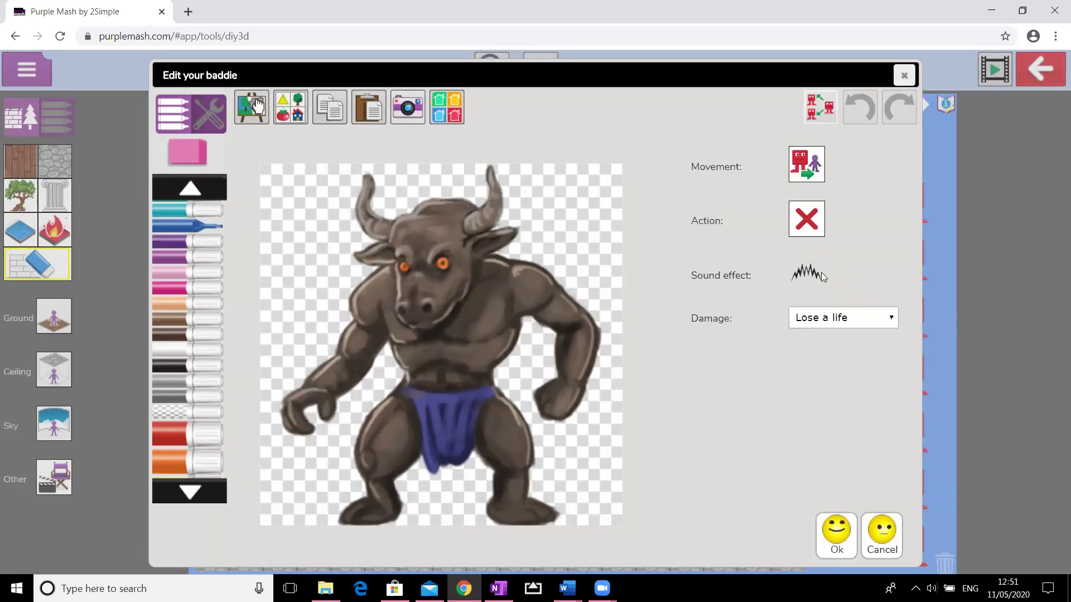
# View the available sound effects and sound categories for the minotaur without choosing one.
pyautogui.click(813, 278)
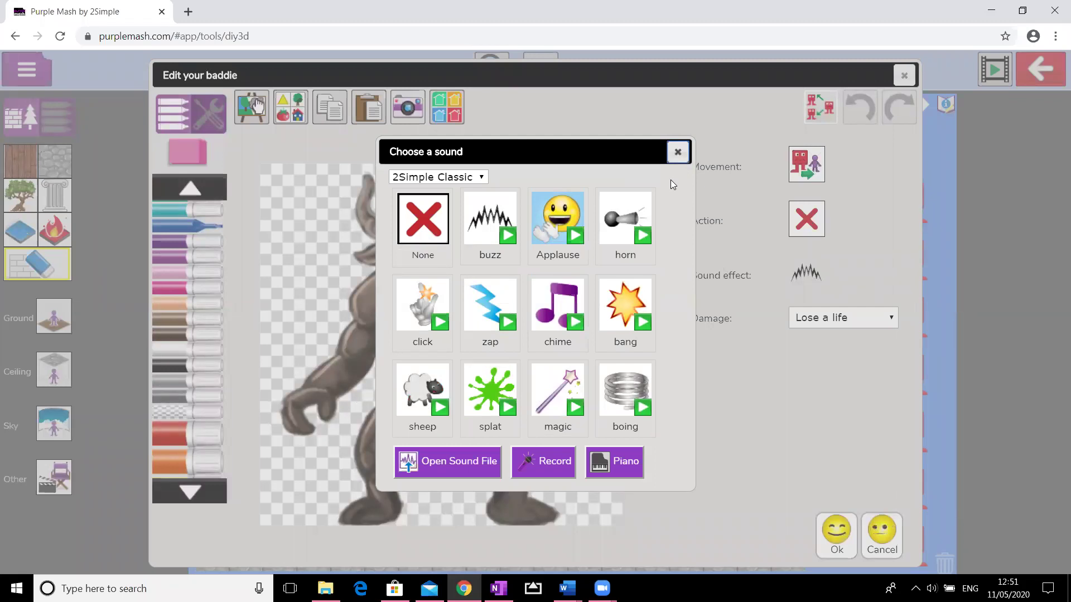
pyautogui.click(482, 178)
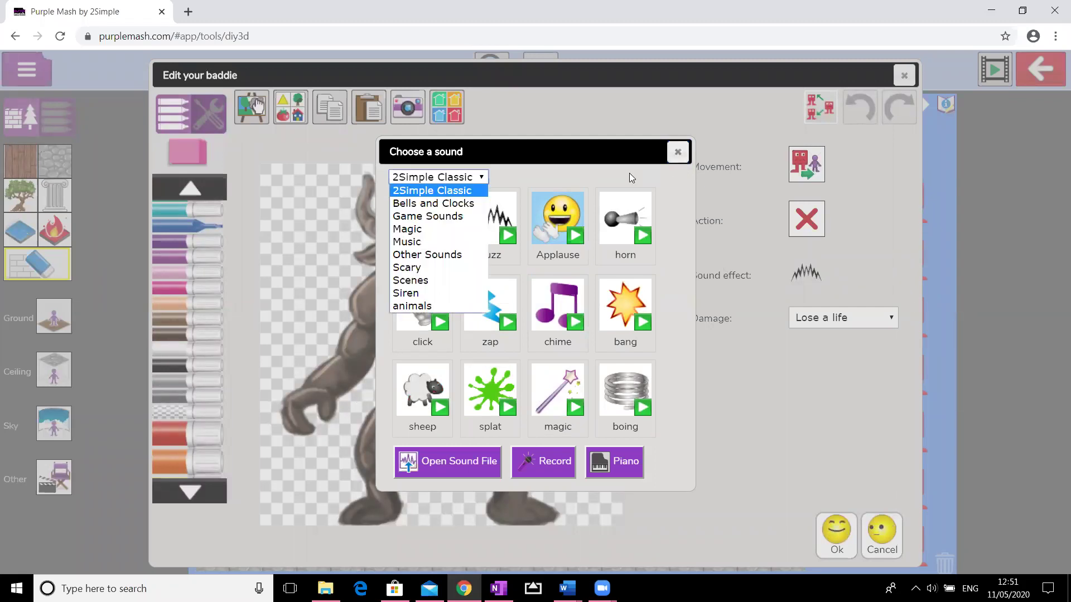
pyautogui.click(678, 151)
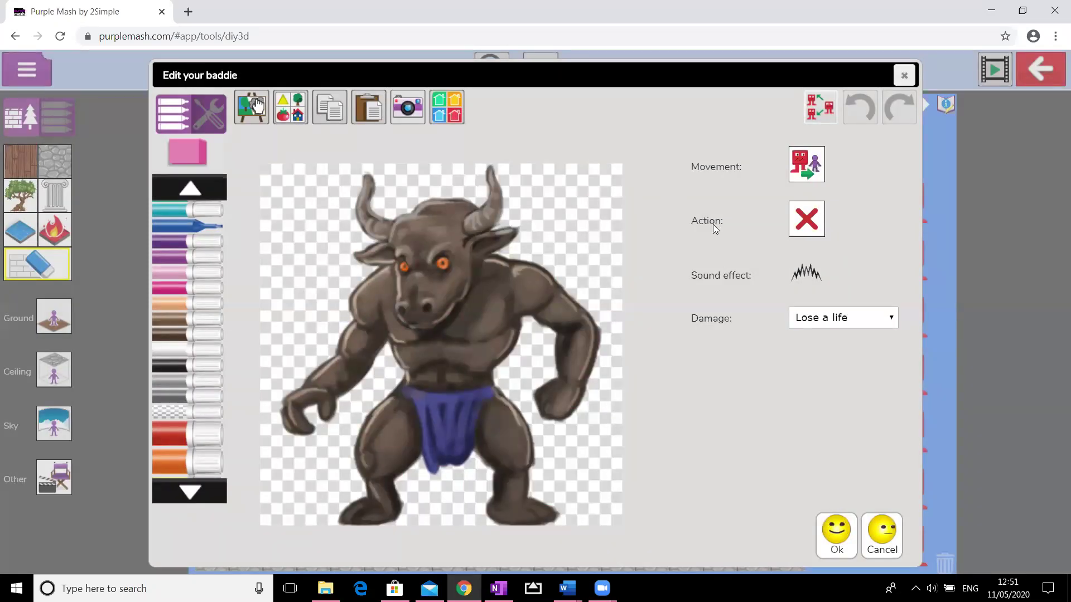
# Set the minotaur's damage to "Lose a life" and accept the baddie settings.
pyautogui.click(891, 318)
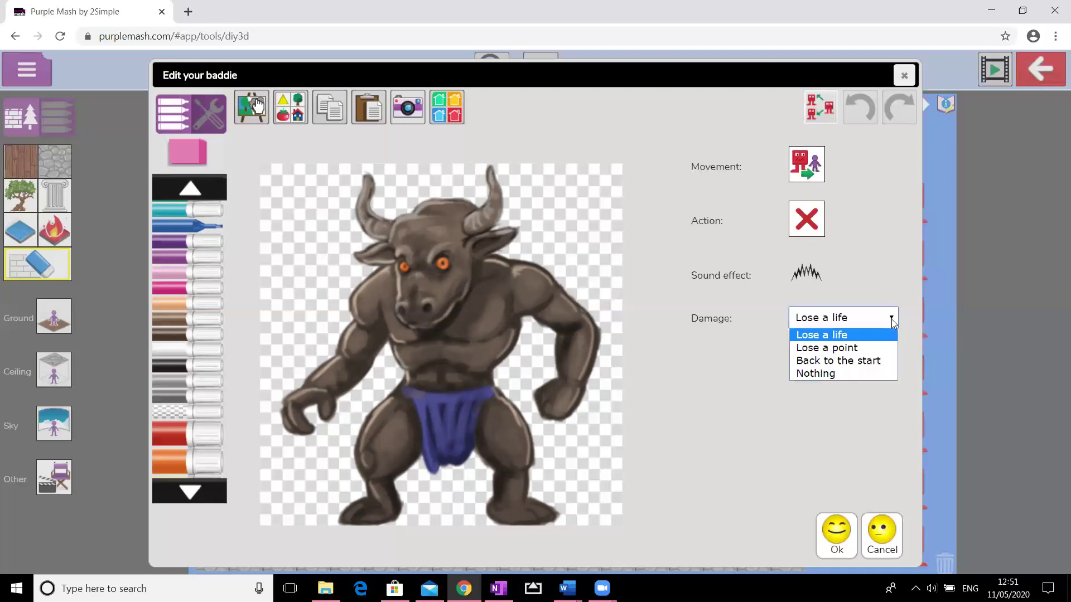
pyautogui.click(848, 335)
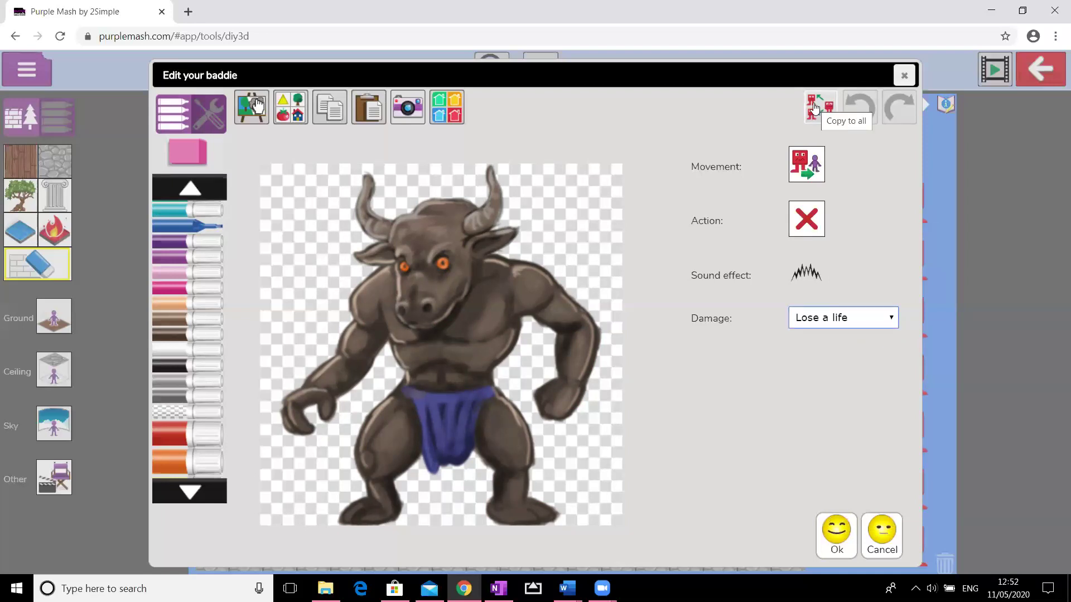
pyautogui.click(835, 532)
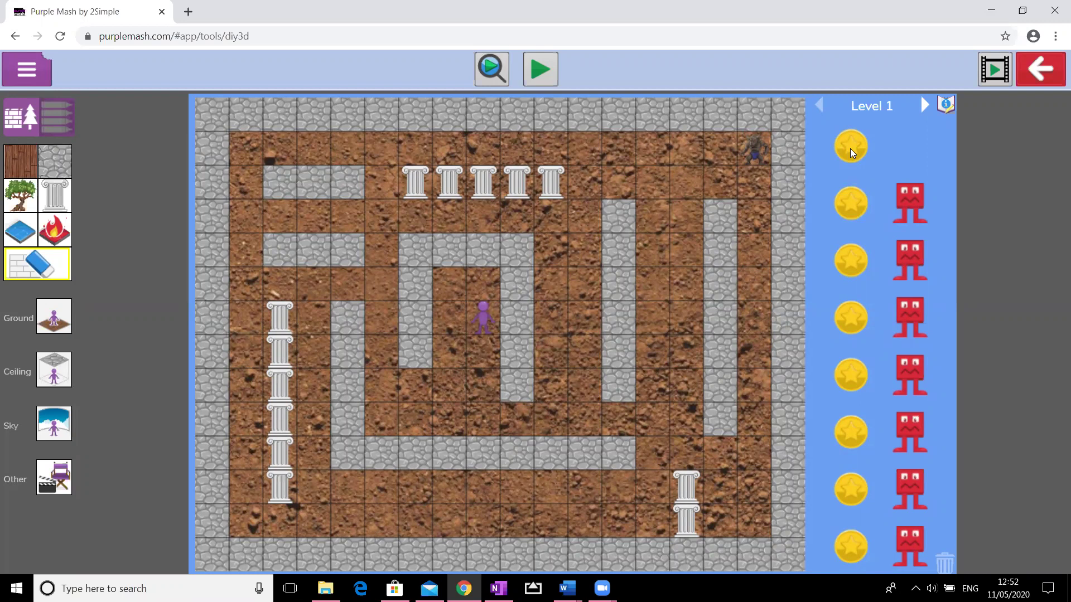
# Place a collection object in the maze's upper-left corner cell and change its picture to the black-and-orange vase from the "Objects to collect" clipart.
pyautogui.moveTo(851, 148); pyautogui.dragTo(243, 152)
pyautogui.click(241, 149)
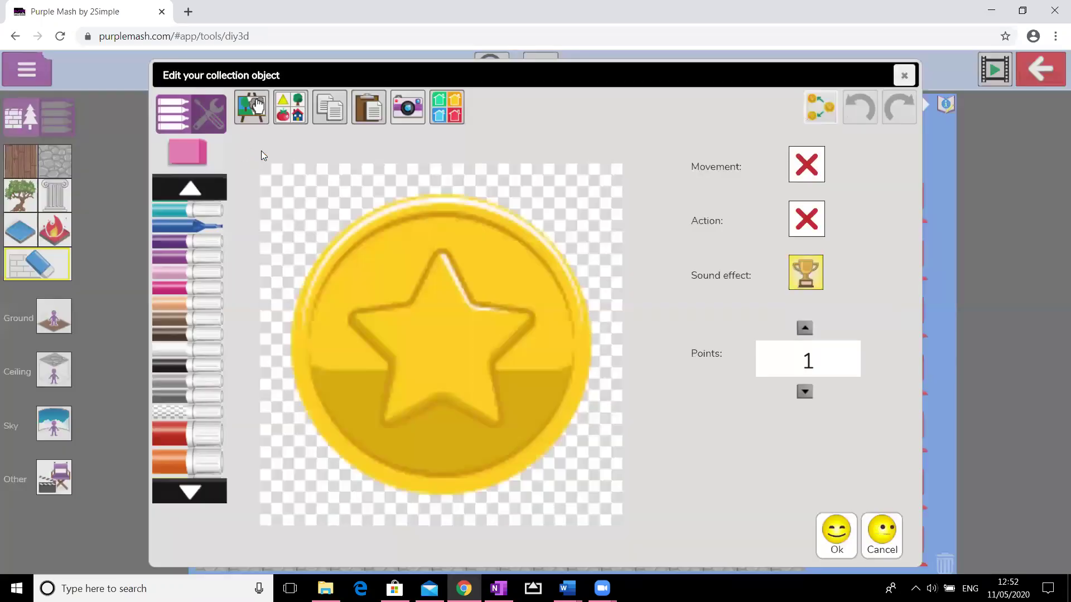
pyautogui.click(284, 114)
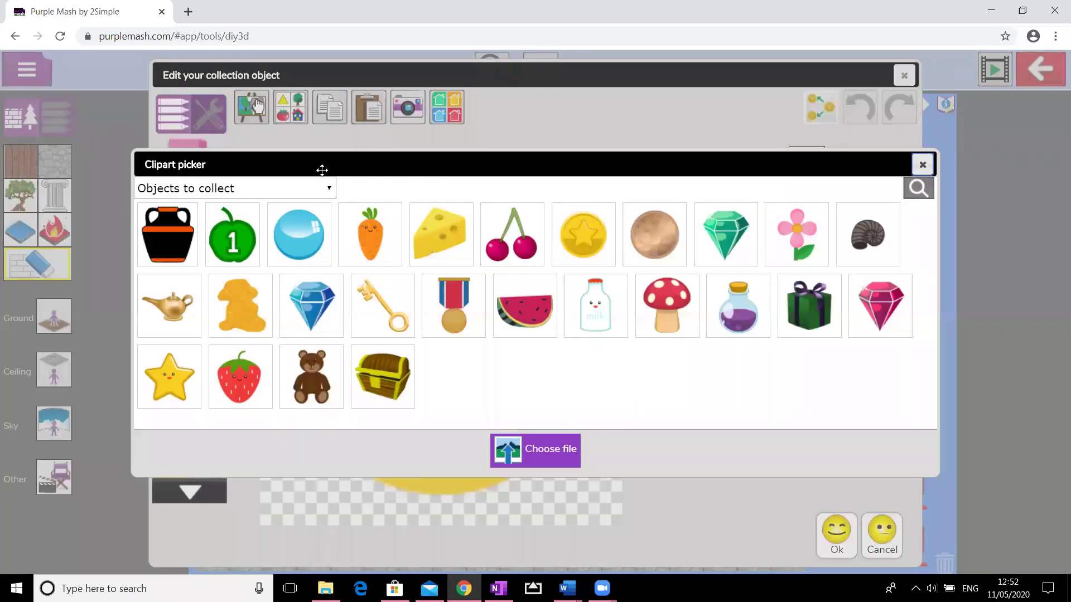
pyautogui.click(173, 240)
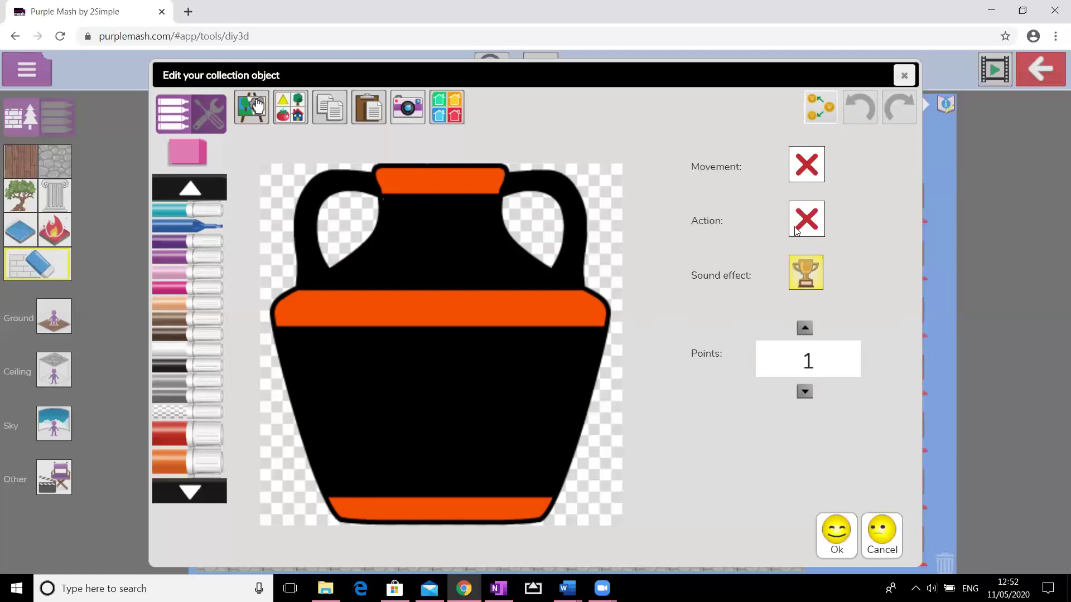
# Set the vase's sound effect to "Reward 1" from the Game Sounds category, previewing it before choosing.
pyautogui.click(801, 278)
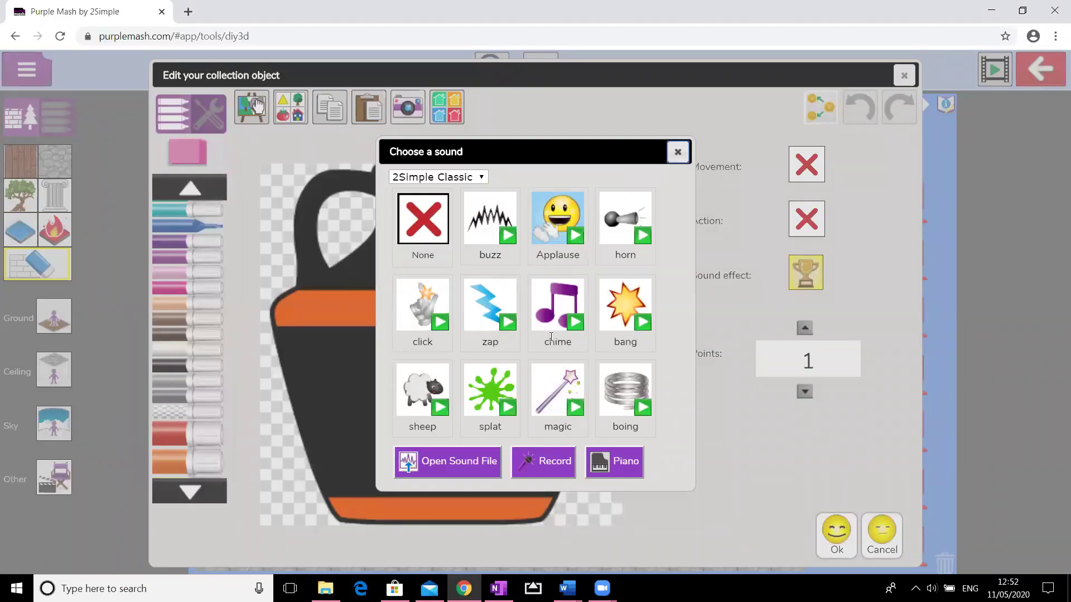
pyautogui.click(465, 180)
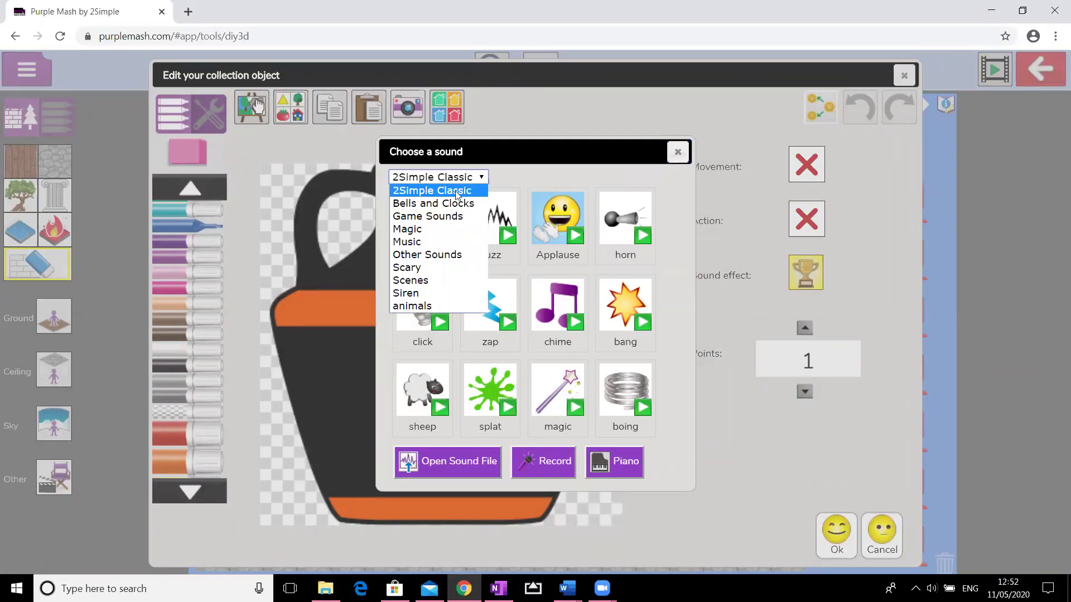
pyautogui.click(453, 254)
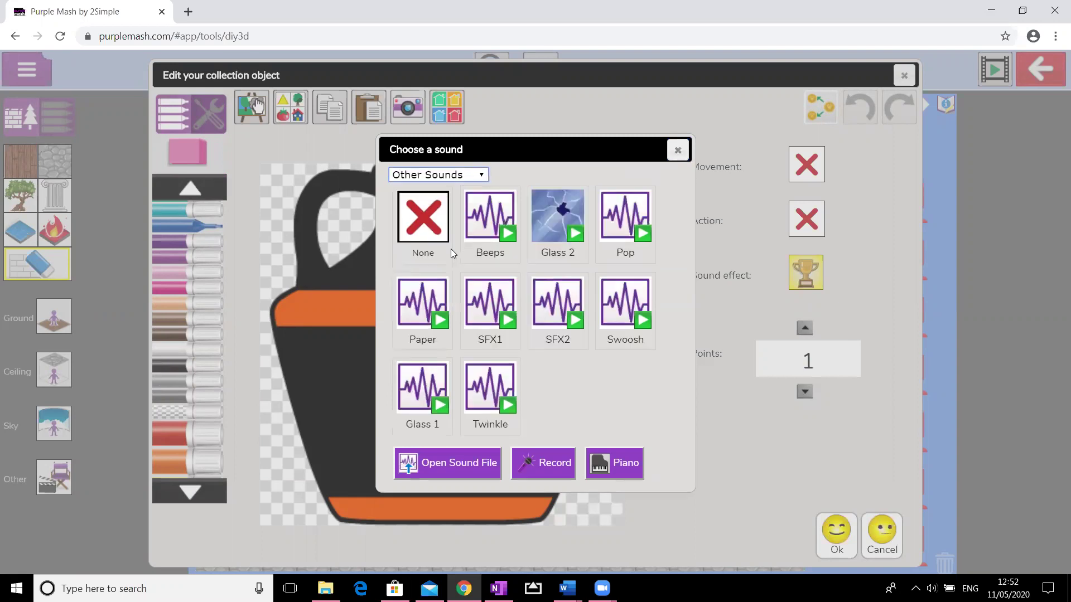
pyautogui.click(477, 176)
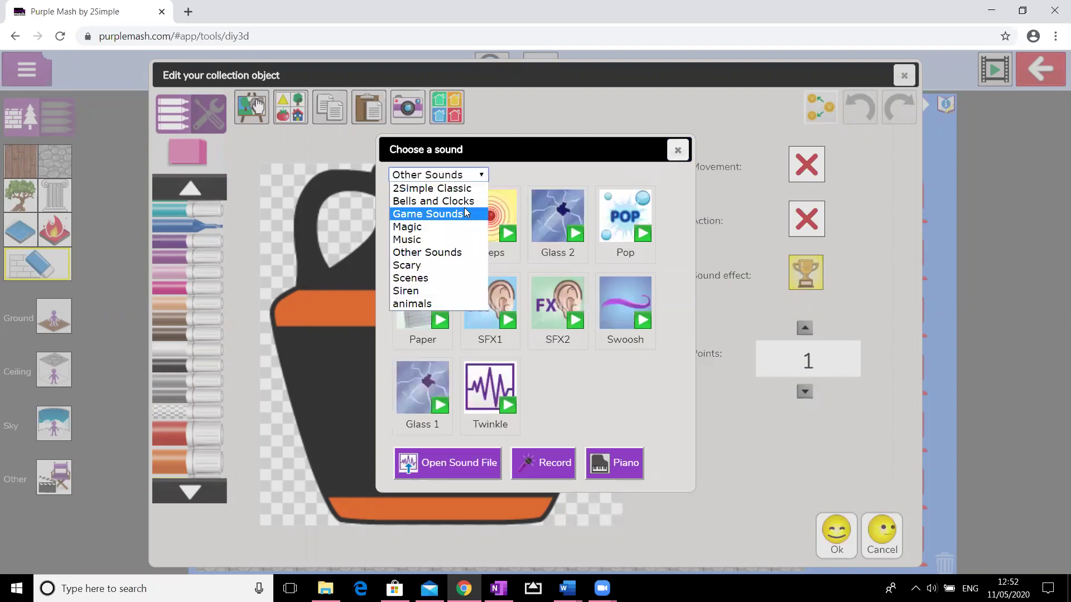
pyautogui.click(464, 212)
pyautogui.click(510, 237)
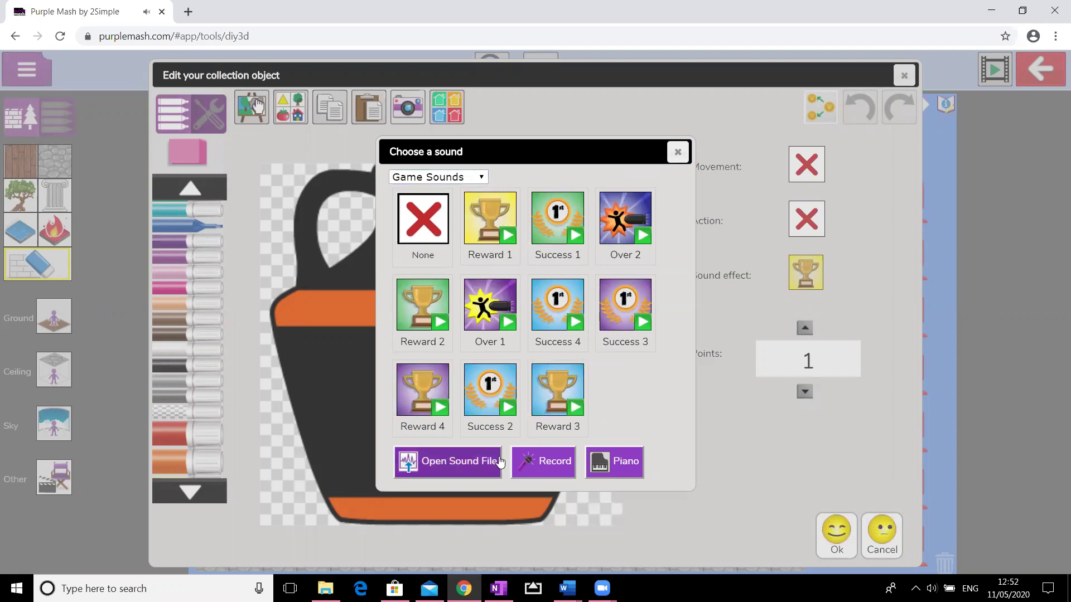
pyautogui.click(495, 214)
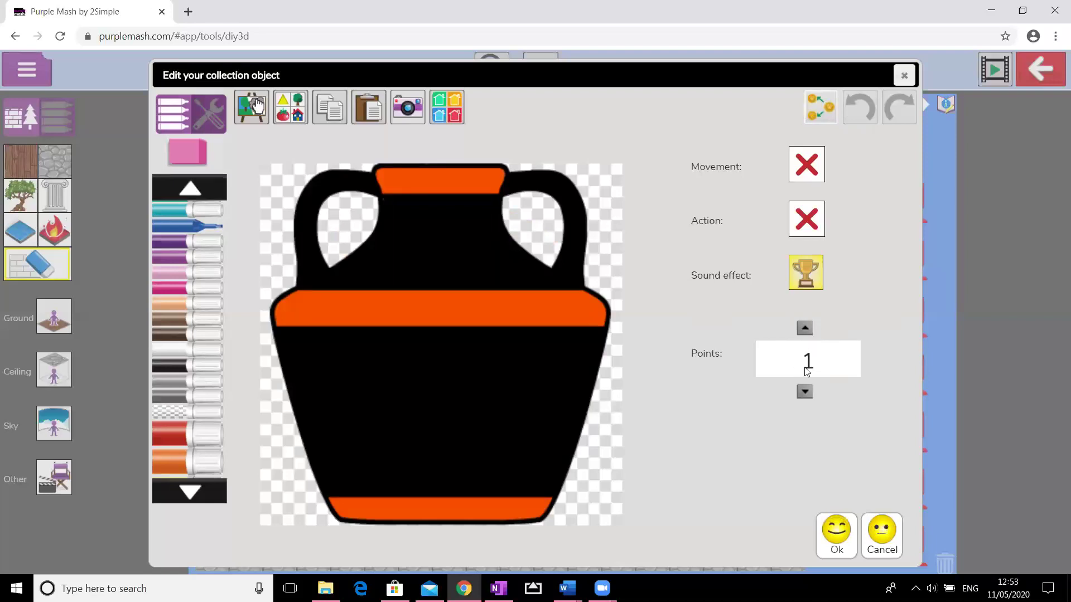
# Try higher point values for the vase and bring its points back down to 1.
pyautogui.click(805, 329)
pyautogui.click(805, 329)
pyautogui.click(805, 329)
pyautogui.click(806, 392)
pyautogui.click(806, 392)
pyautogui.click(806, 392)
pyautogui.click(806, 393)
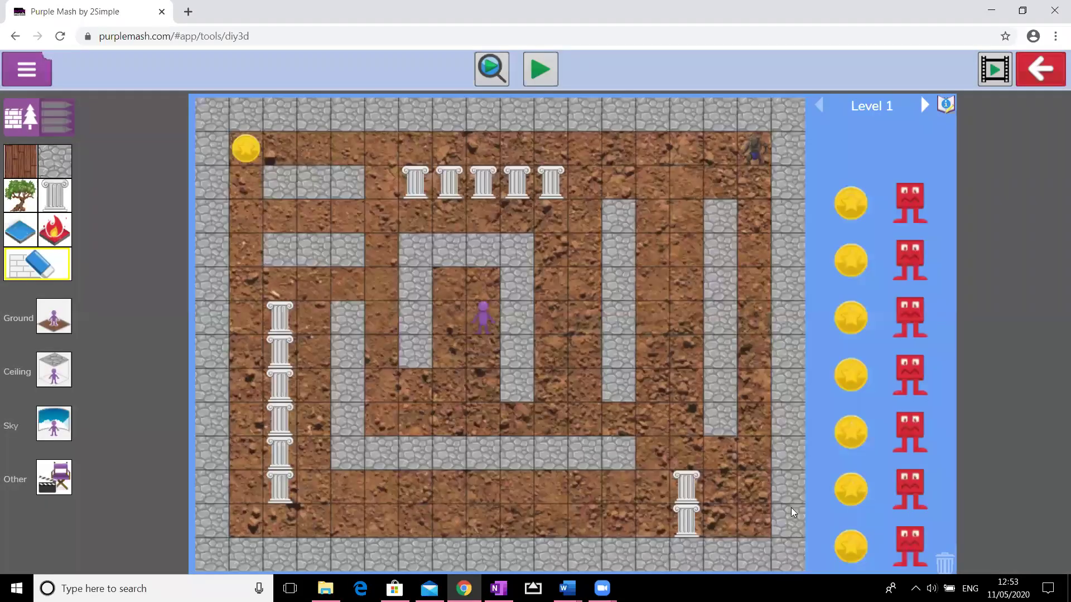
# Accept the vase settings, reopen the placed object and copy its design to all the other collection objects.
pyautogui.click(836, 533)
pyautogui.doubleClick(245, 148)
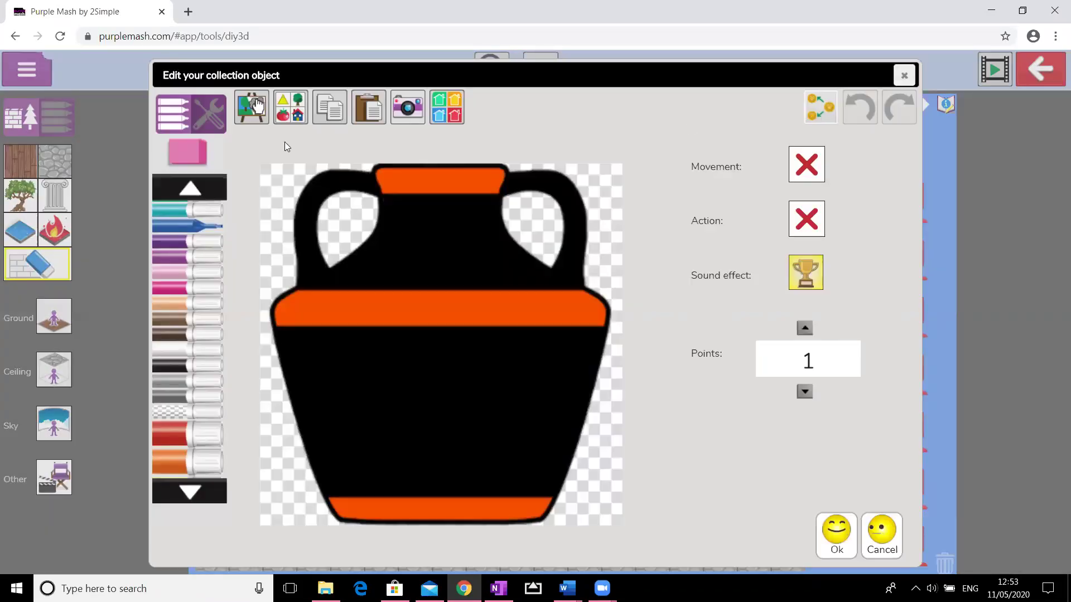
pyautogui.click(825, 107)
pyautogui.click(510, 339)
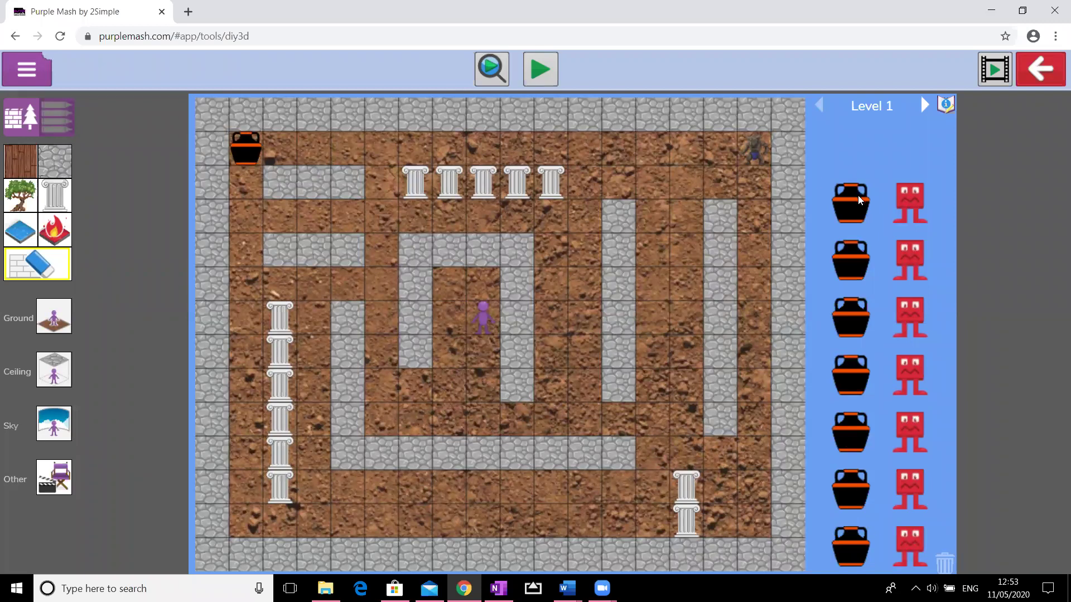
# Place one vase in the corridor below the long horizontal wall and another in the maze's lower-right corner cell.
pyautogui.moveTo(858, 195); pyautogui.dragTo(528, 274)
pyautogui.moveTo(380, 347); pyautogui.dragTo(409, 486)
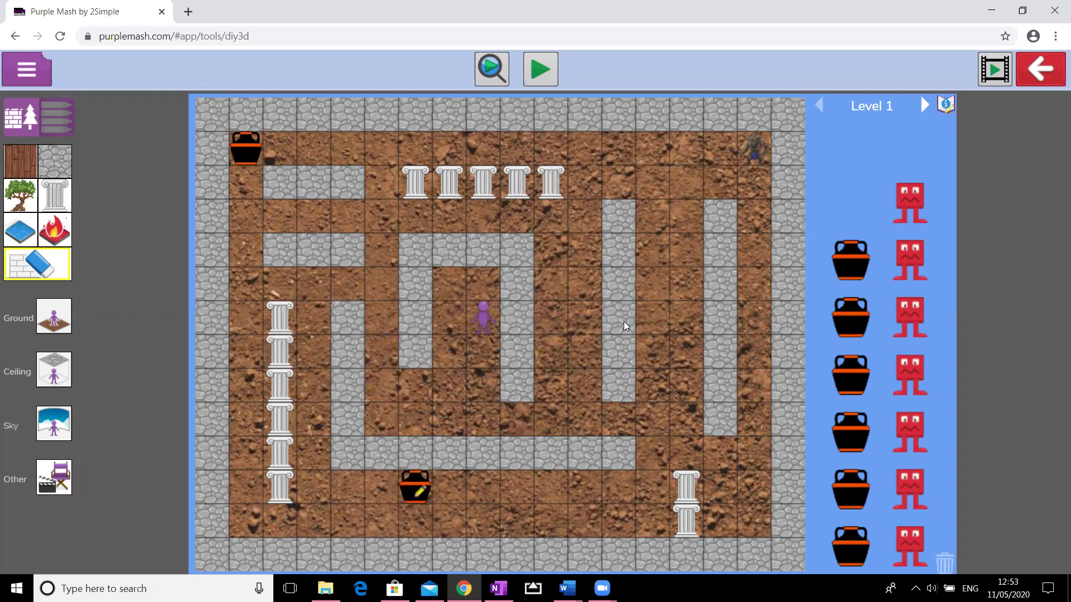
pyautogui.moveTo(840, 259); pyautogui.dragTo(755, 527)
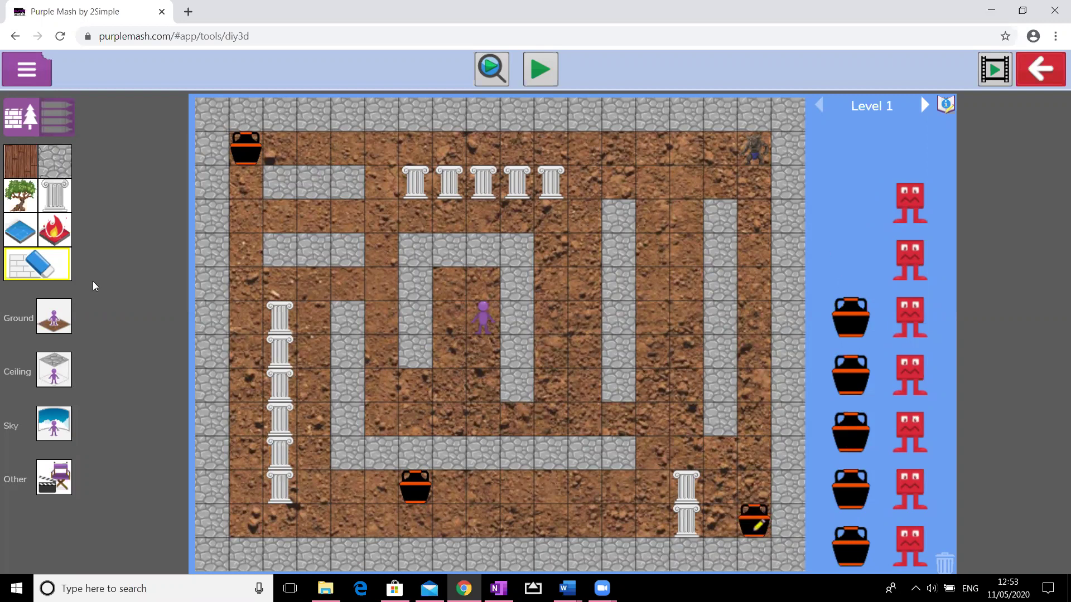
# Compare the scene's lighting options and set the lighting to Dark.
pyautogui.click(62, 481)
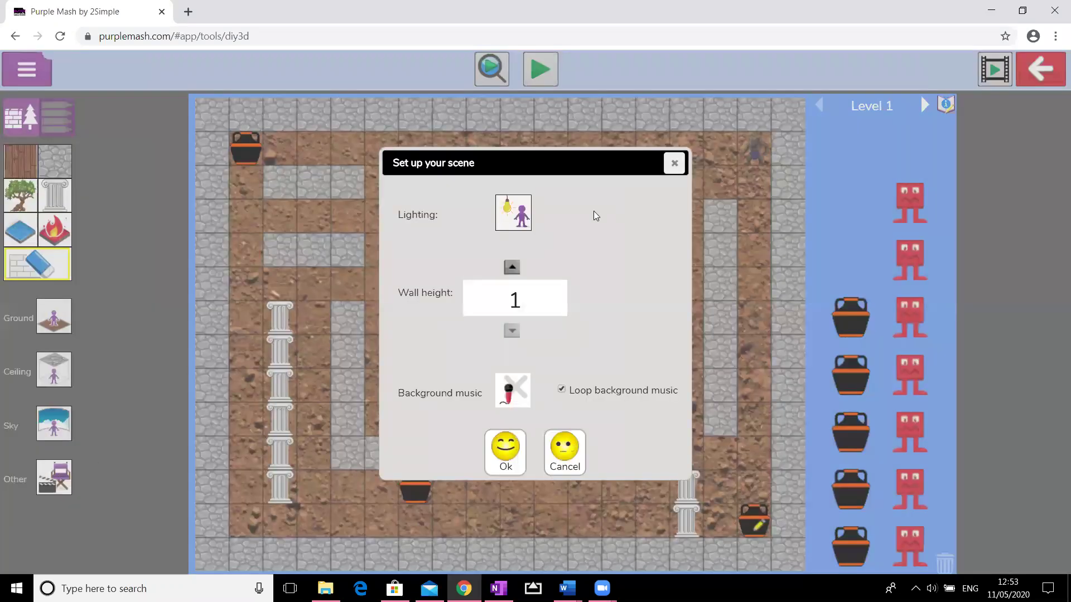
pyautogui.click(509, 213)
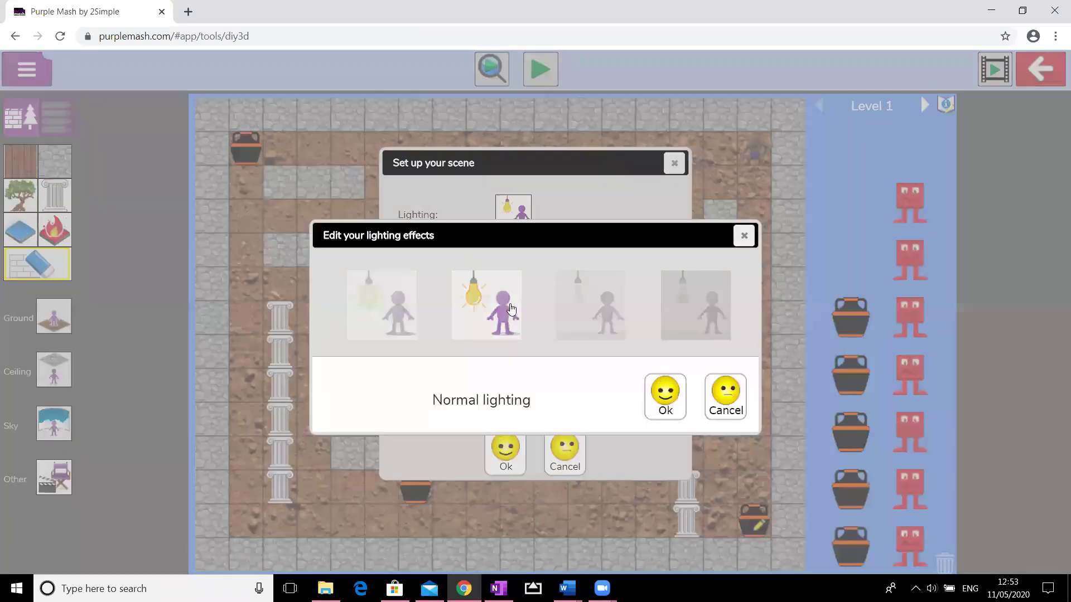
pyautogui.click(402, 307)
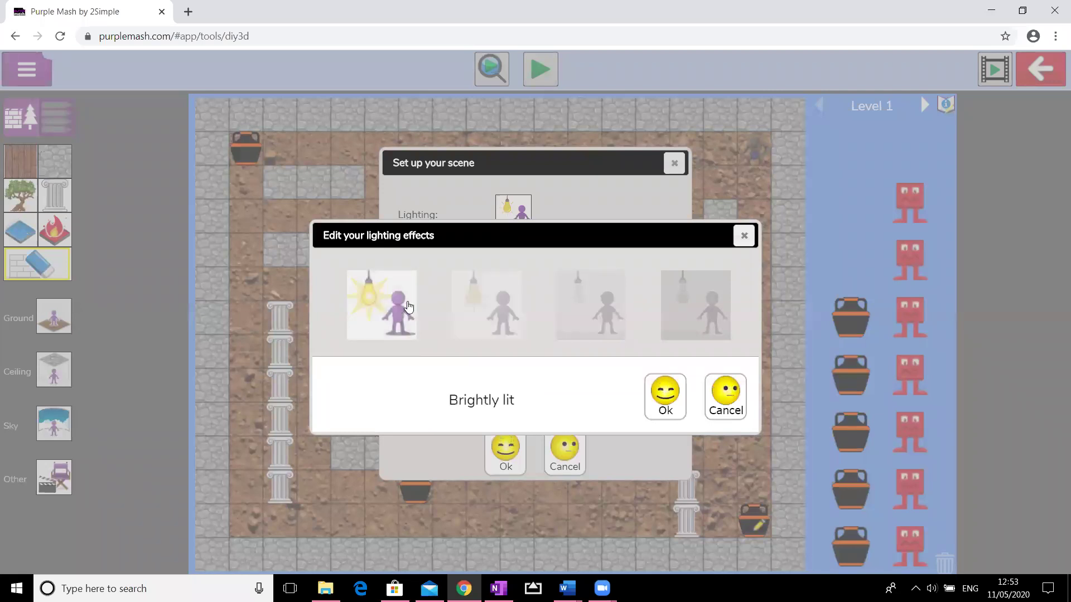
pyautogui.click(481, 302)
pyautogui.click(600, 318)
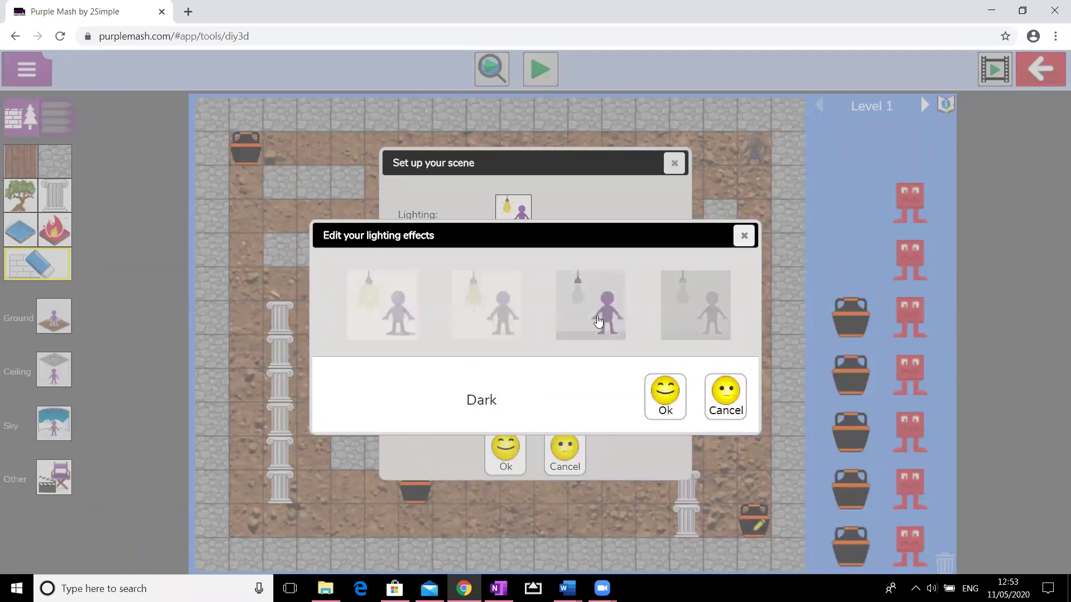
pyautogui.click(679, 309)
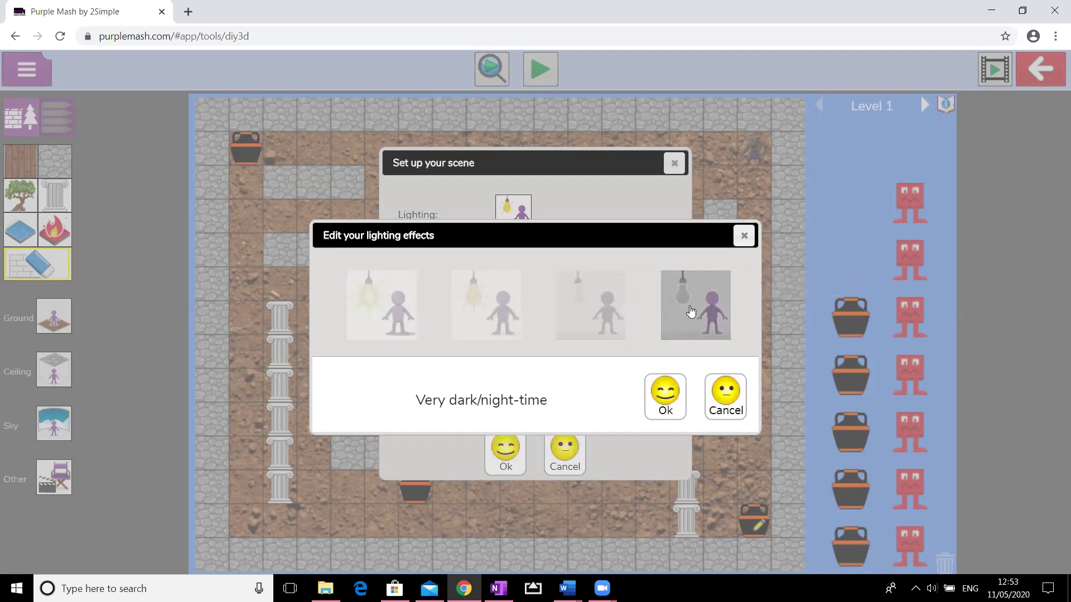
pyautogui.click(616, 316)
pyautogui.click(664, 402)
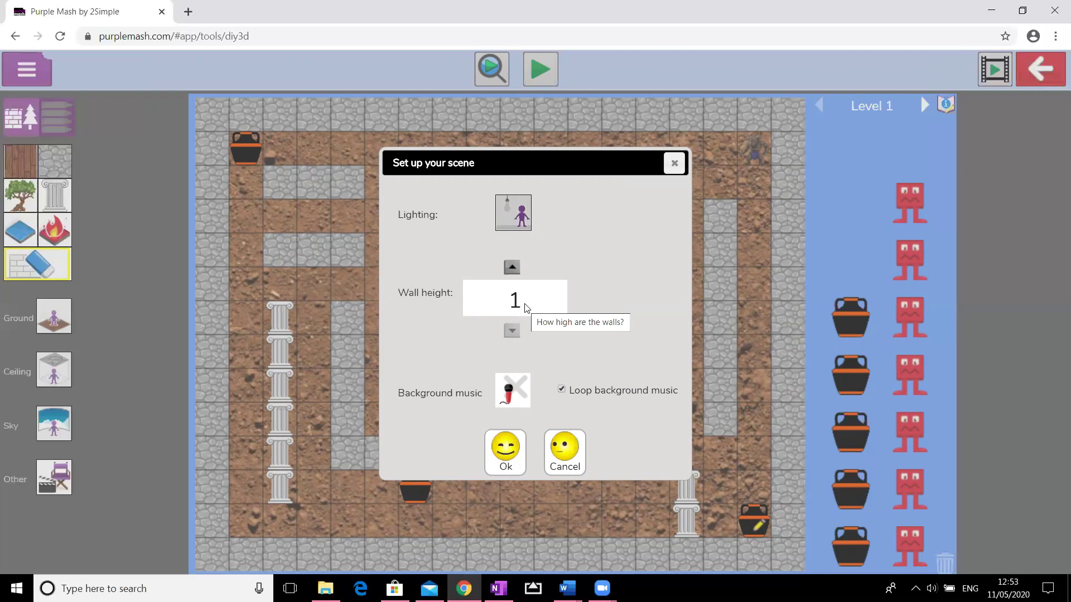
# Set the background music to Egypt from the Game music sounds and accept the scene settings.
pyautogui.click(523, 392)
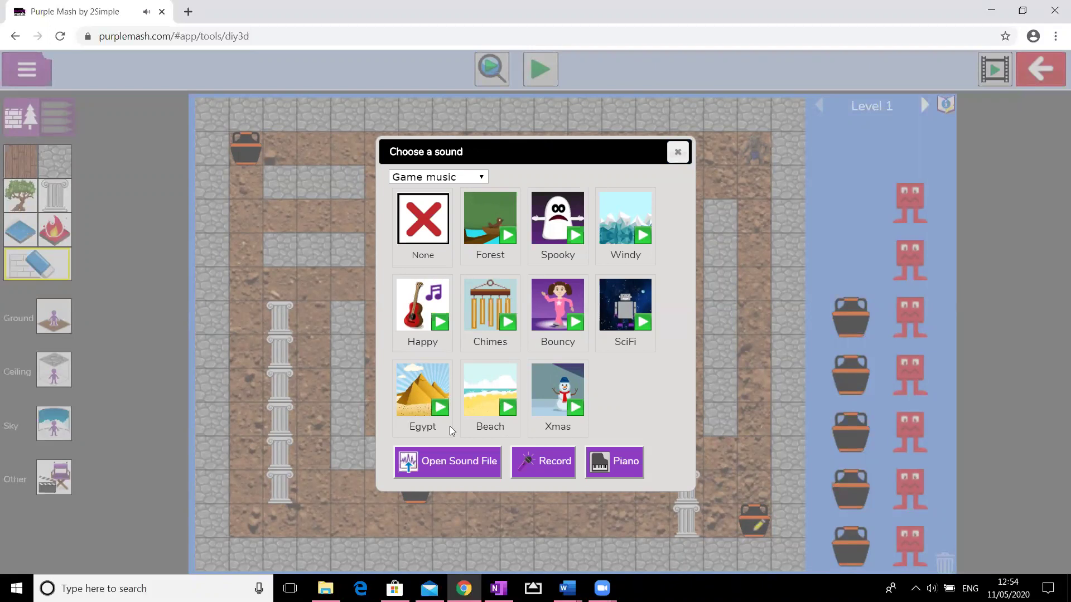
pyautogui.click(424, 391)
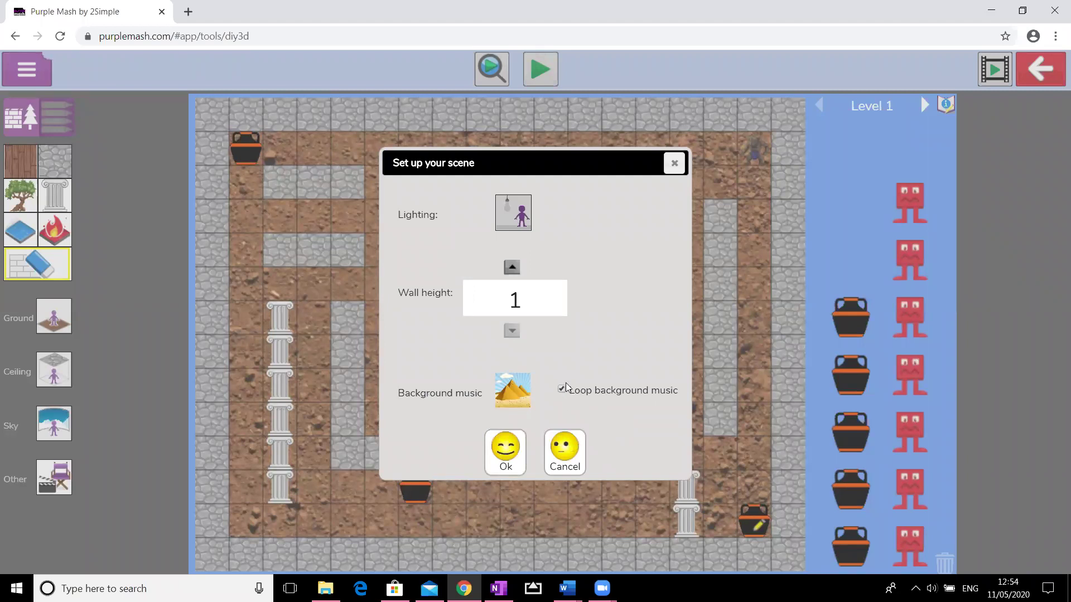
pyautogui.click(514, 452)
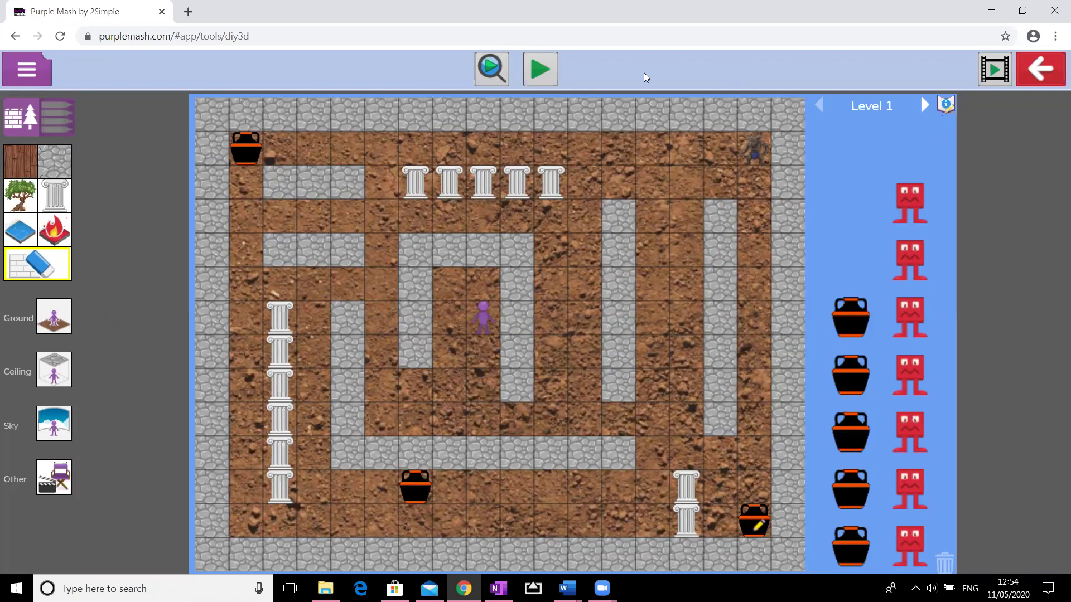
# Start a test play of the game and steer the player out of the walled starting enclosure.
pyautogui.click(553, 68)
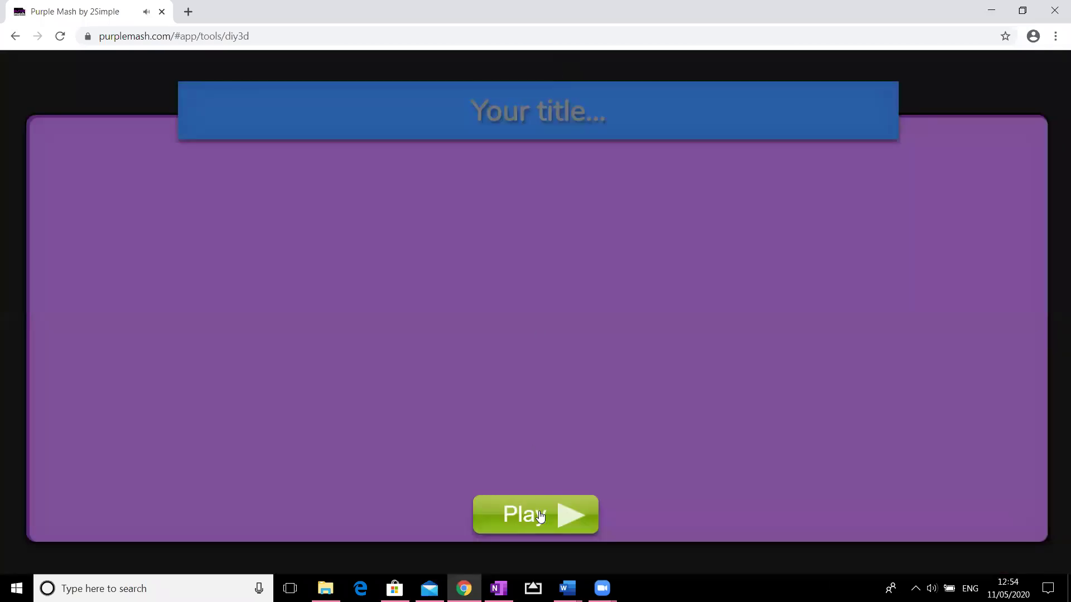
pyautogui.click(540, 516)
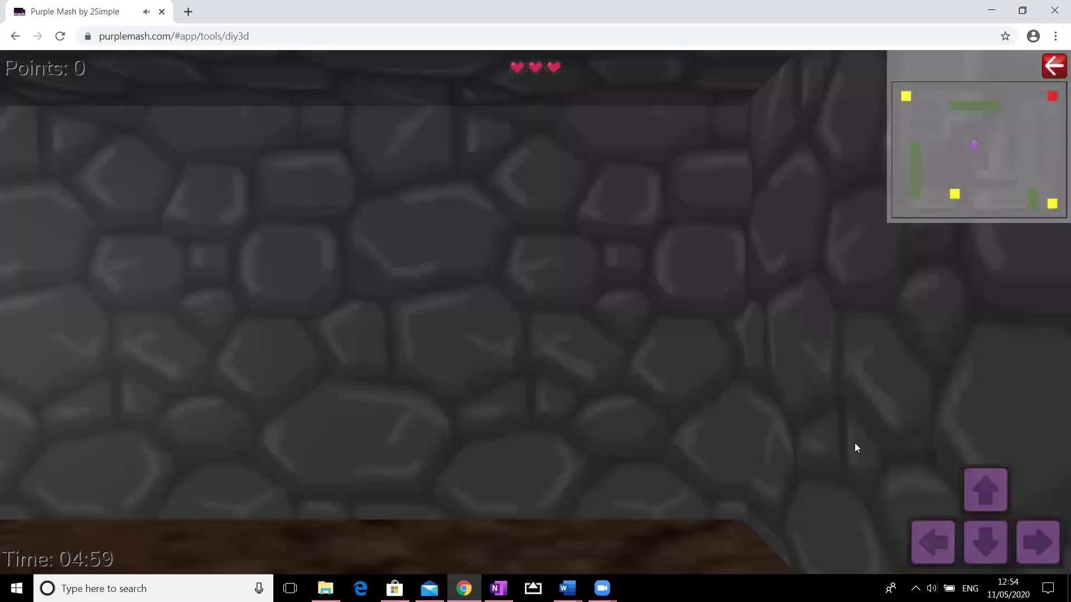
pyautogui.press('Down')
pyautogui.press('Down')
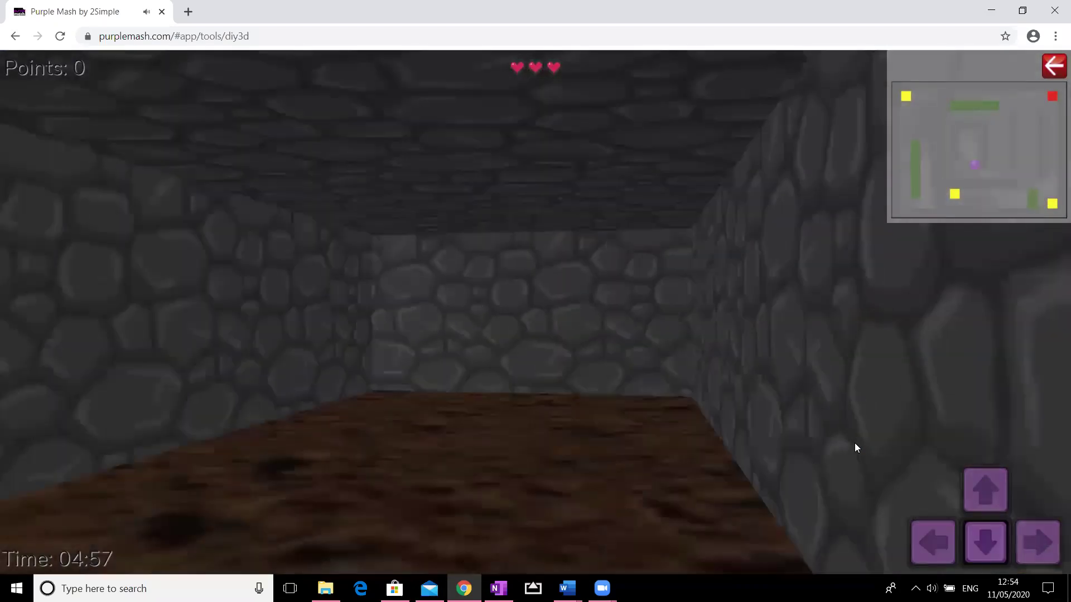
pyautogui.press('Left')
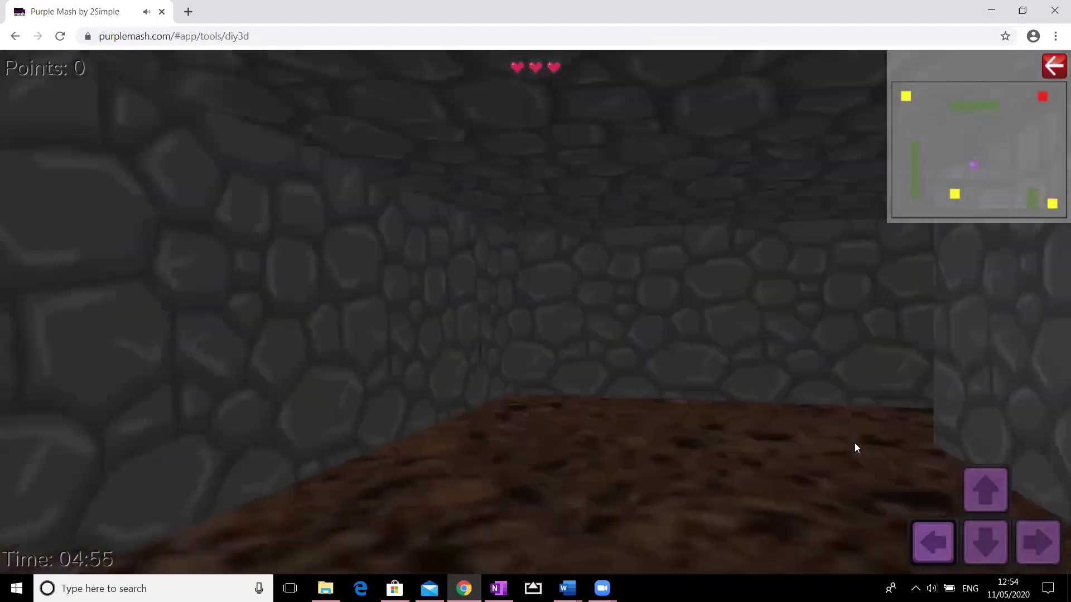
pyautogui.press('Right')
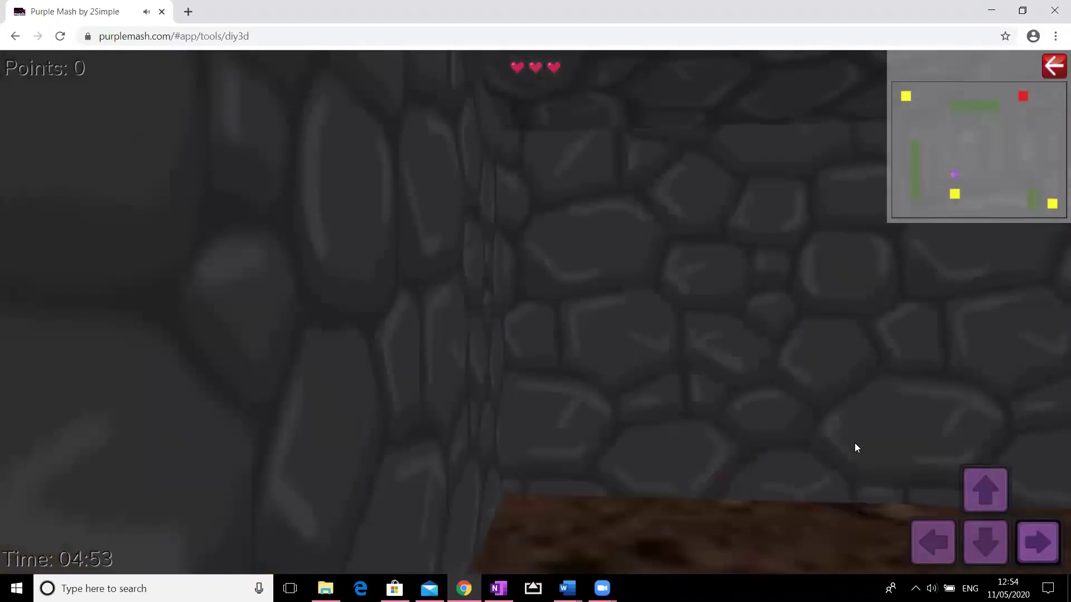
# Steer the player up the passage past the row of pillars and collect the vase in the maze's upper-left corner.
pyautogui.press('Up')
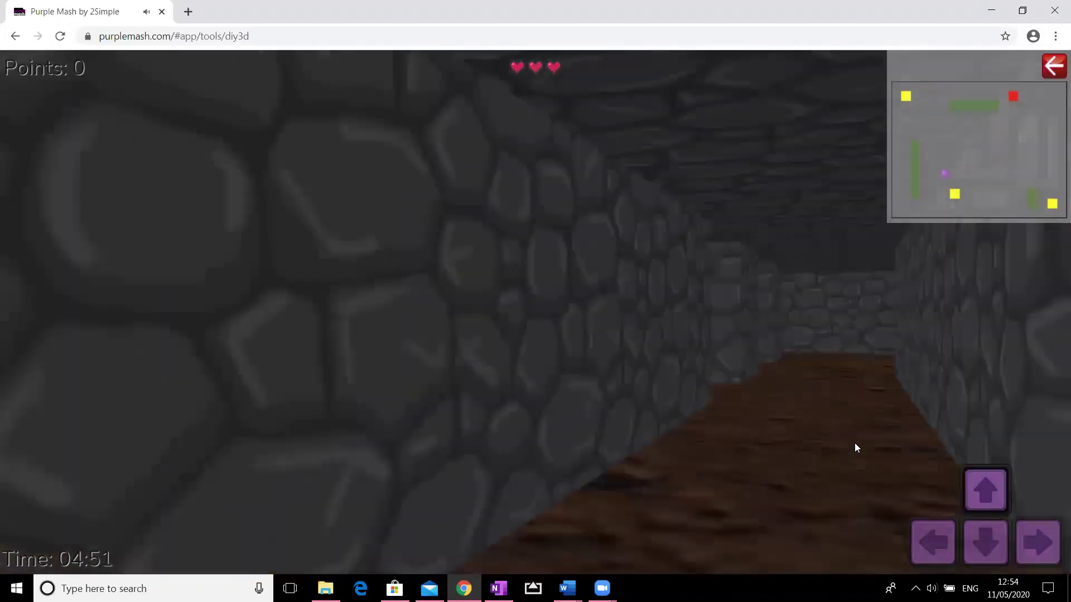
pyautogui.press('Up')
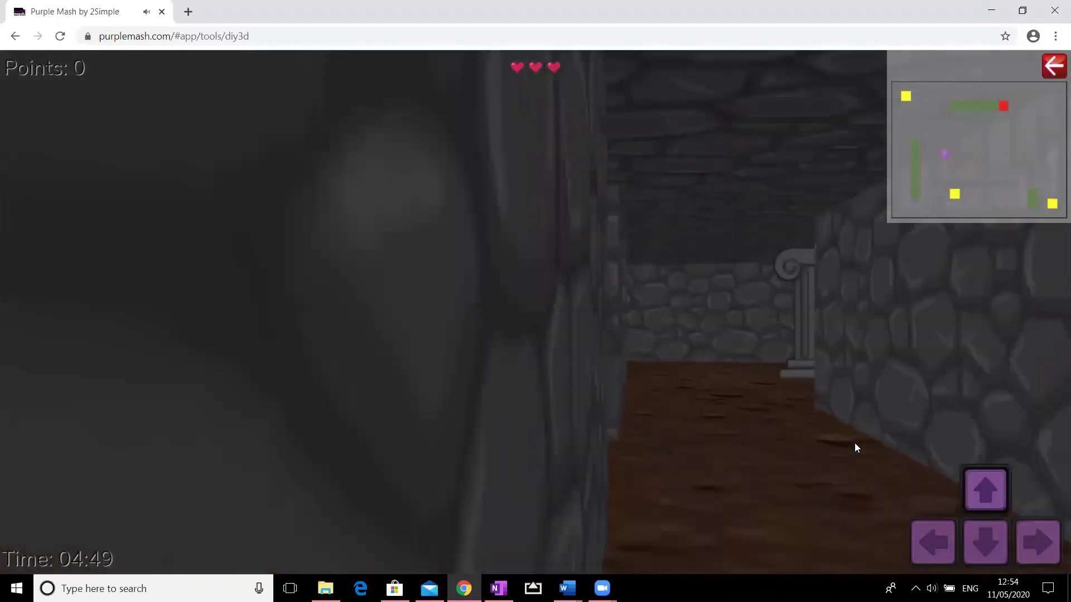
pyautogui.press('Up')
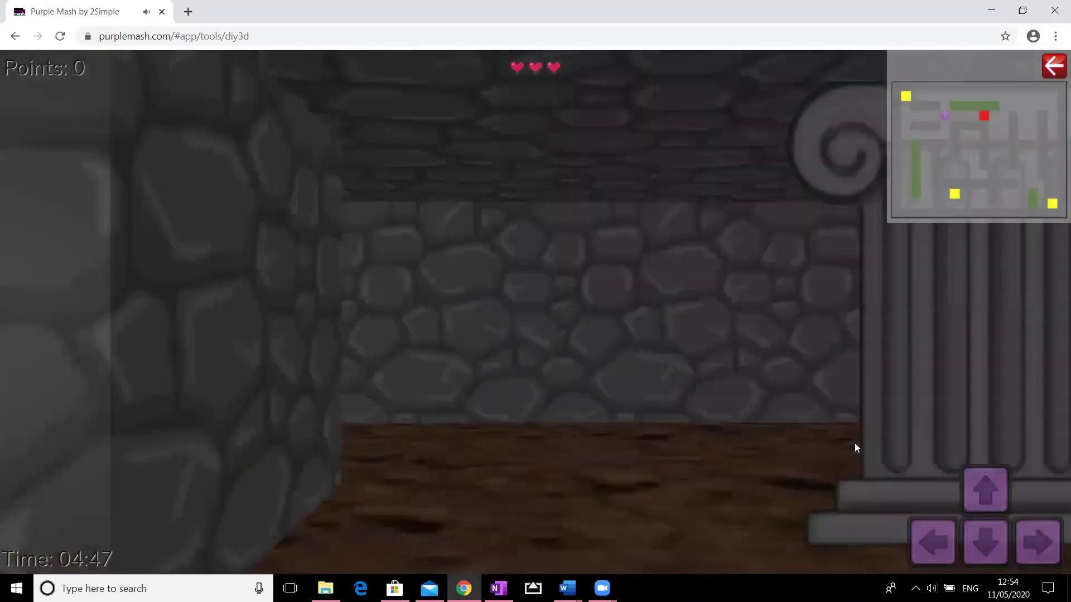
pyautogui.press('Left')
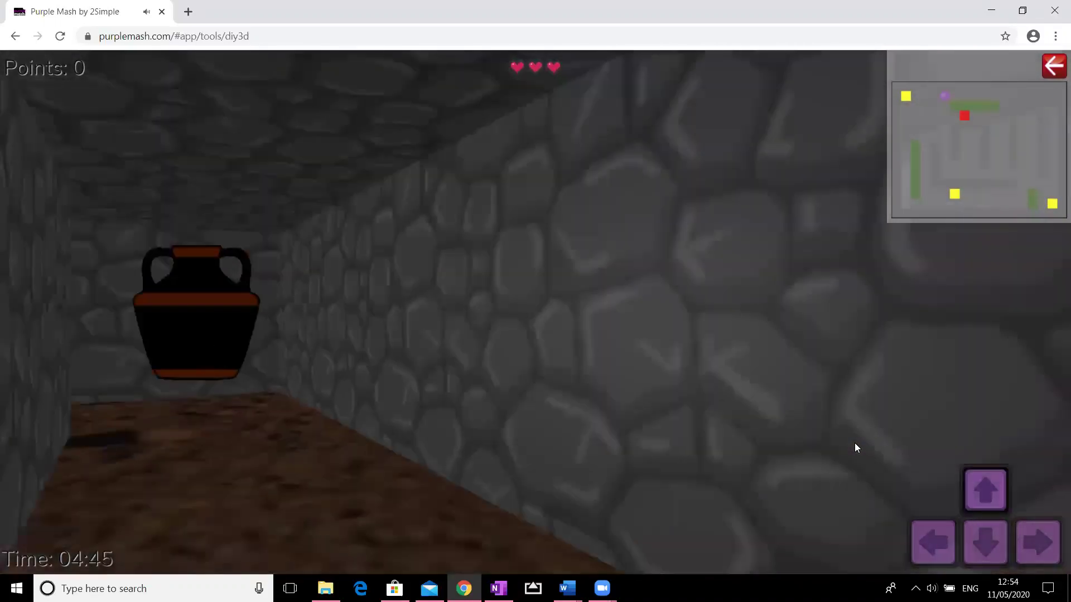
pyautogui.press('Left')
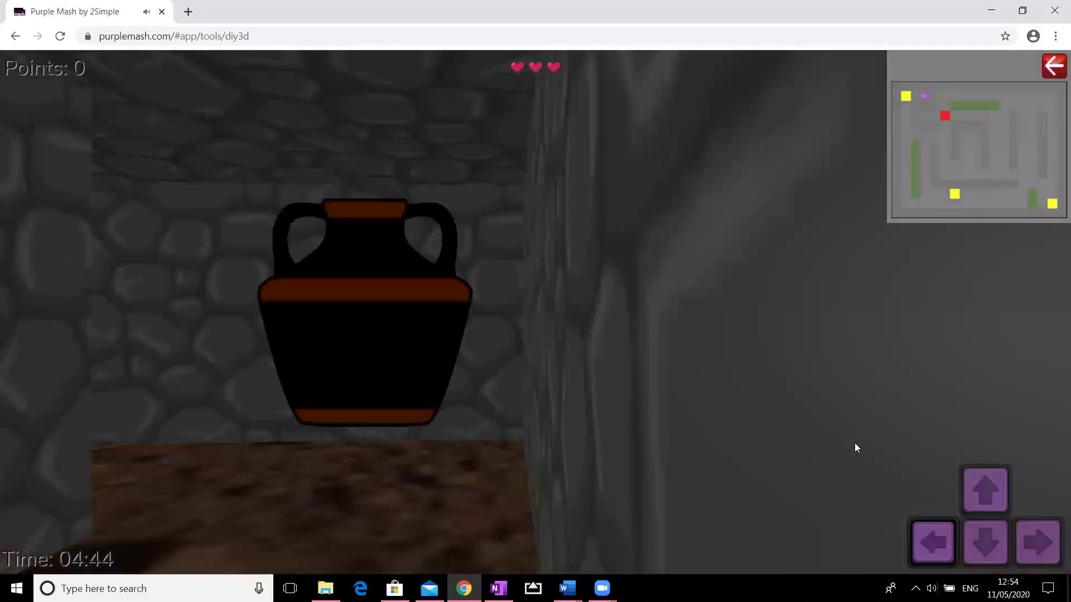
pyautogui.press('Up')
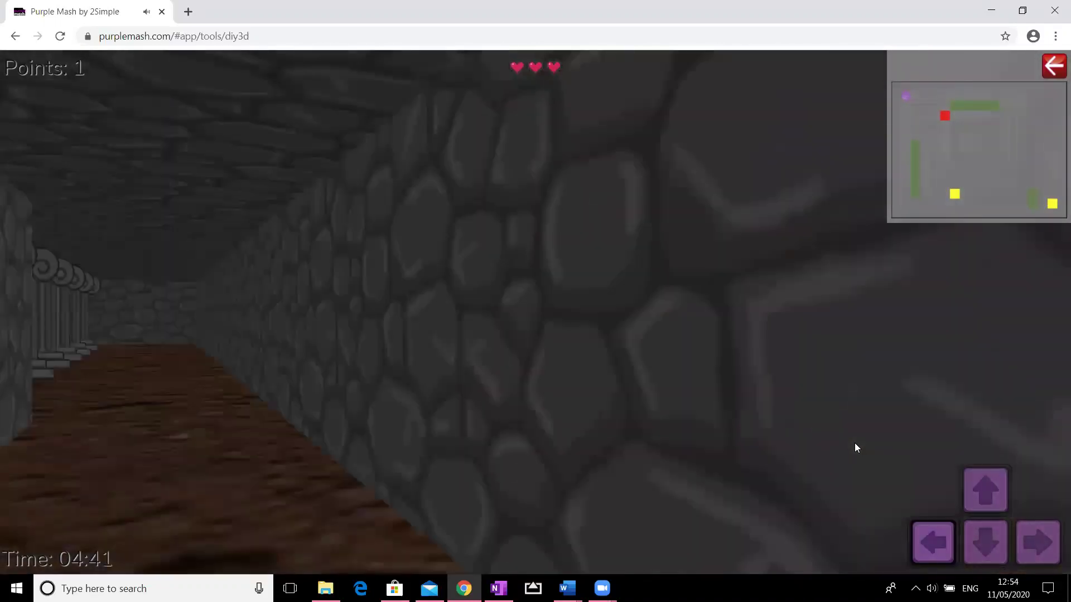
# Steer the player down past the column of pillars and along the lower passage to collect the second vase.
pyautogui.press('Left')
pyautogui.press('Up')
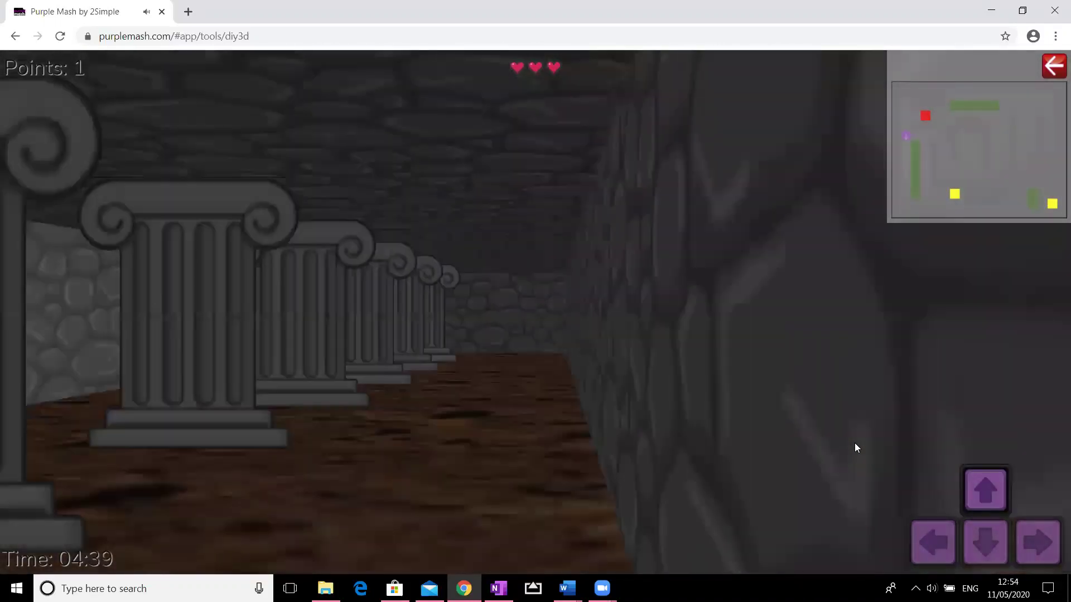
pyautogui.press('Right')
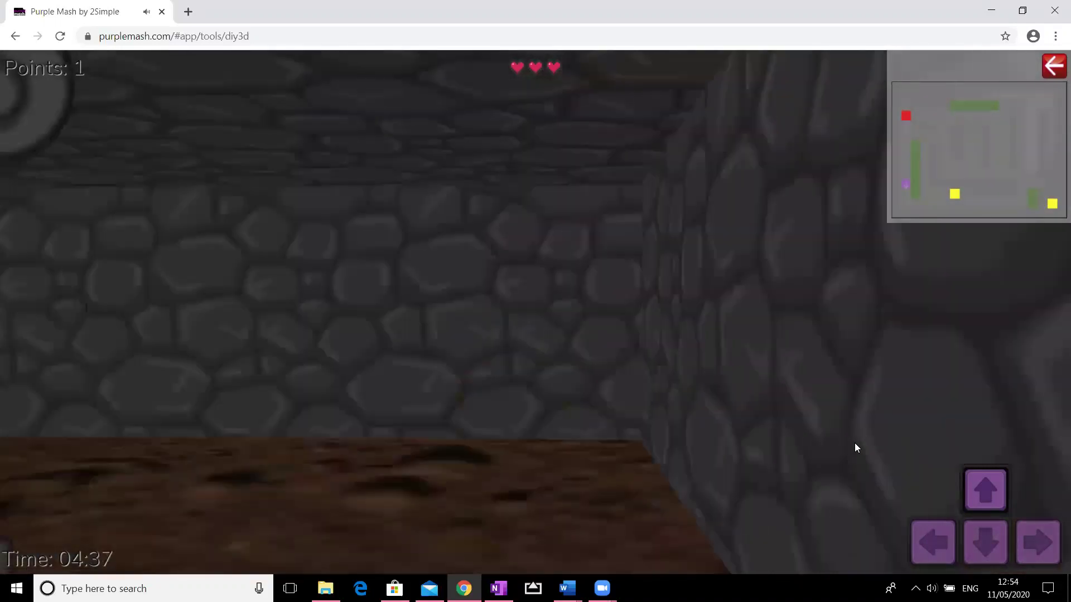
pyautogui.press('Up')
pyautogui.press('Left')
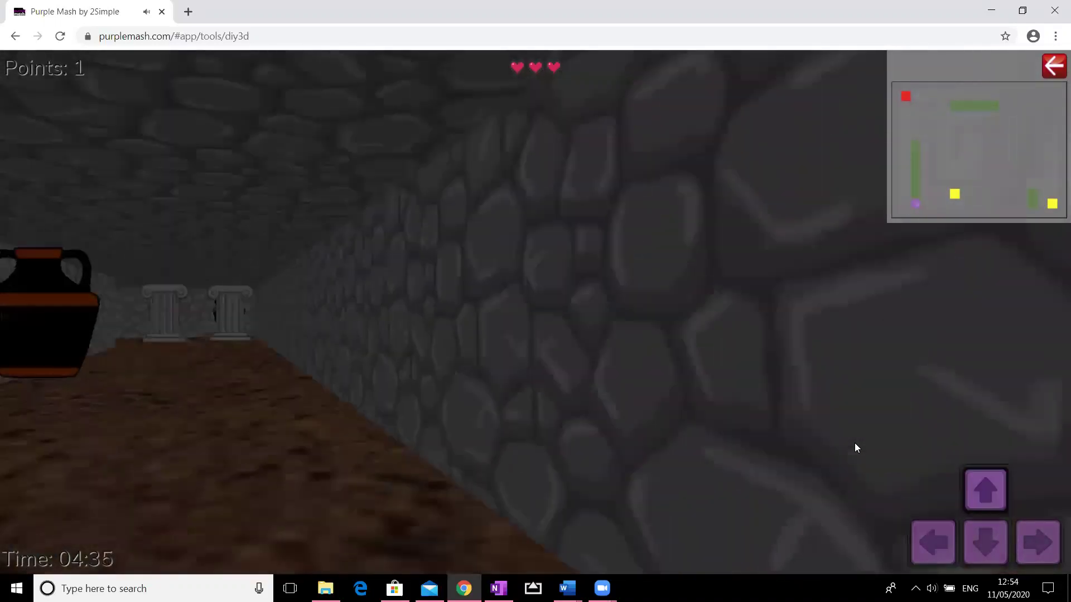
pyautogui.press('Left')
pyautogui.press('Up')
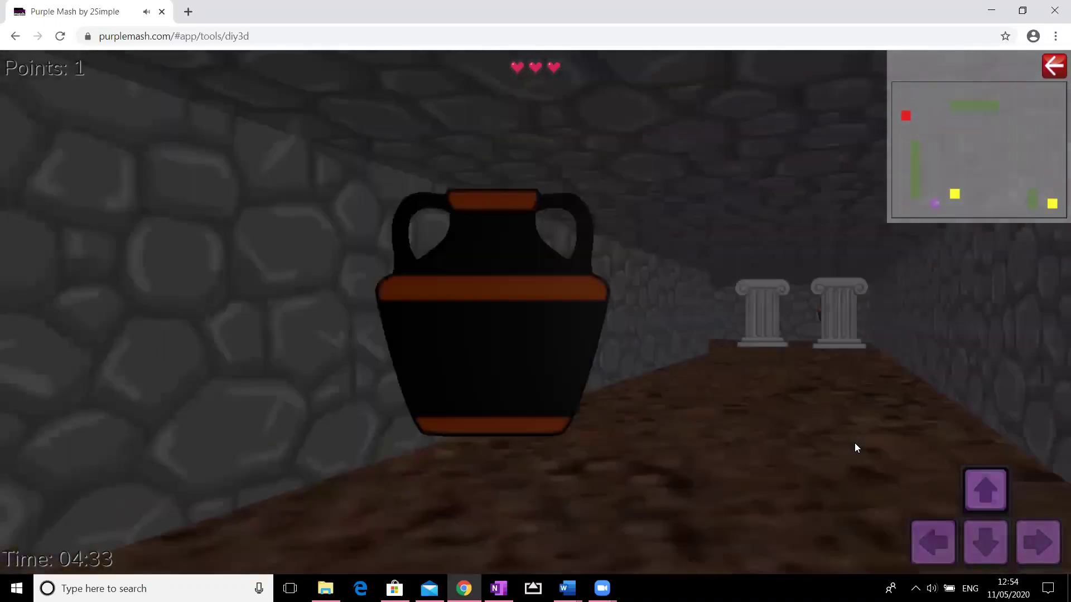
pyautogui.press('Up')
pyautogui.press('Right')
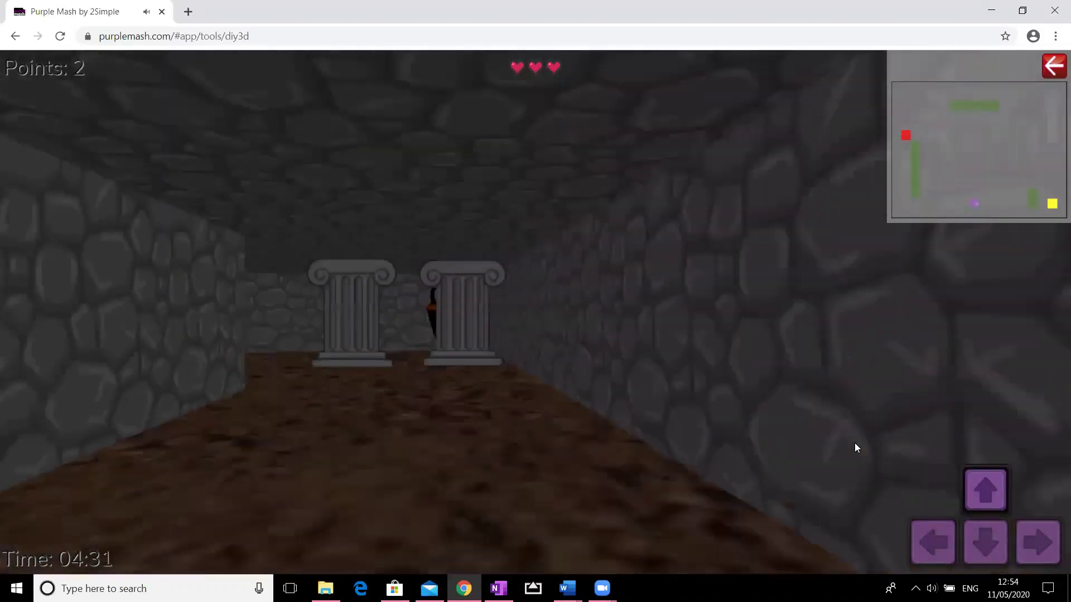
# Steer the player around the two pillars to collect the vase in the maze's lower-right corner, and decline to play again.
pyautogui.press('Up')
pyautogui.press('Left')
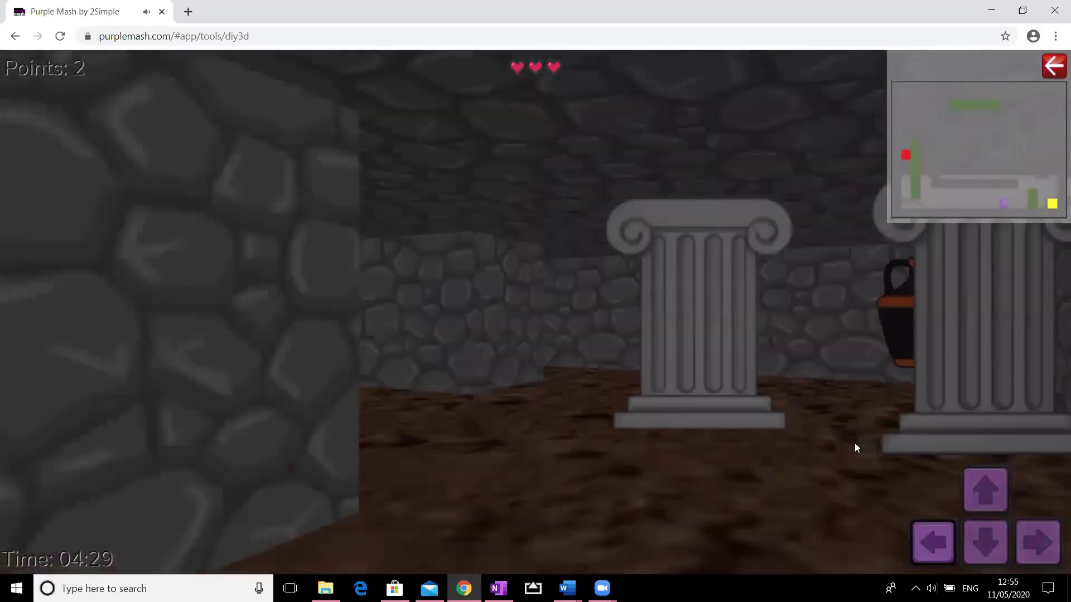
pyautogui.press('Up')
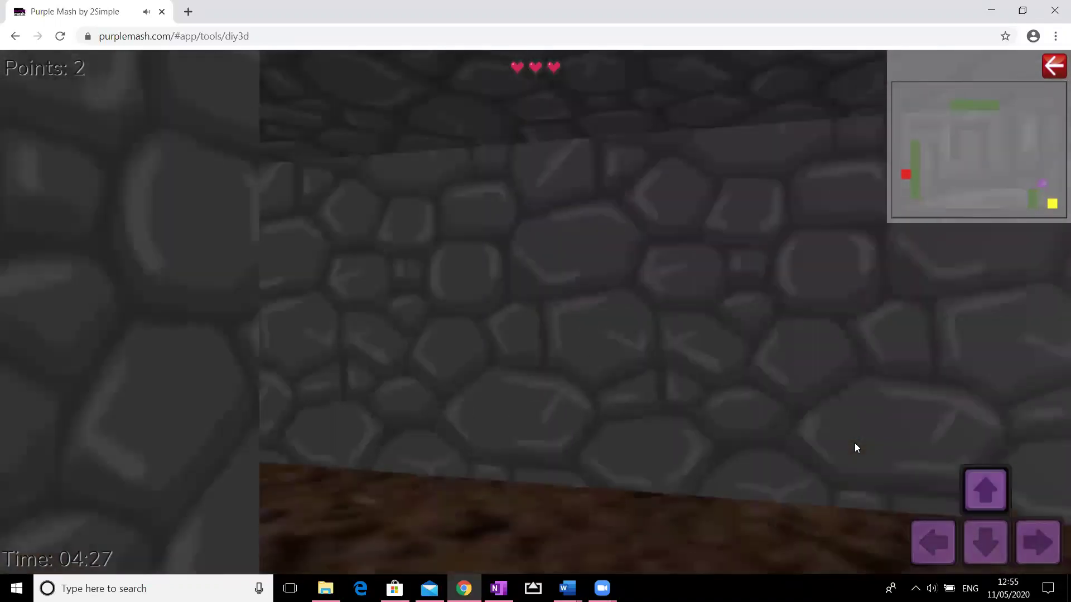
pyautogui.press('Right')
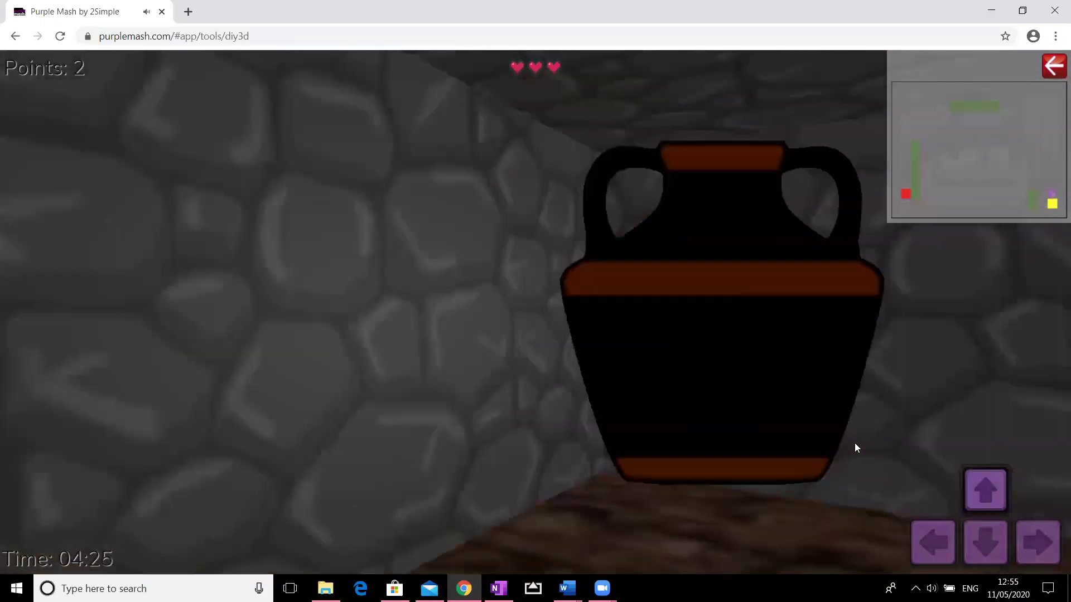
pyautogui.press('Up')
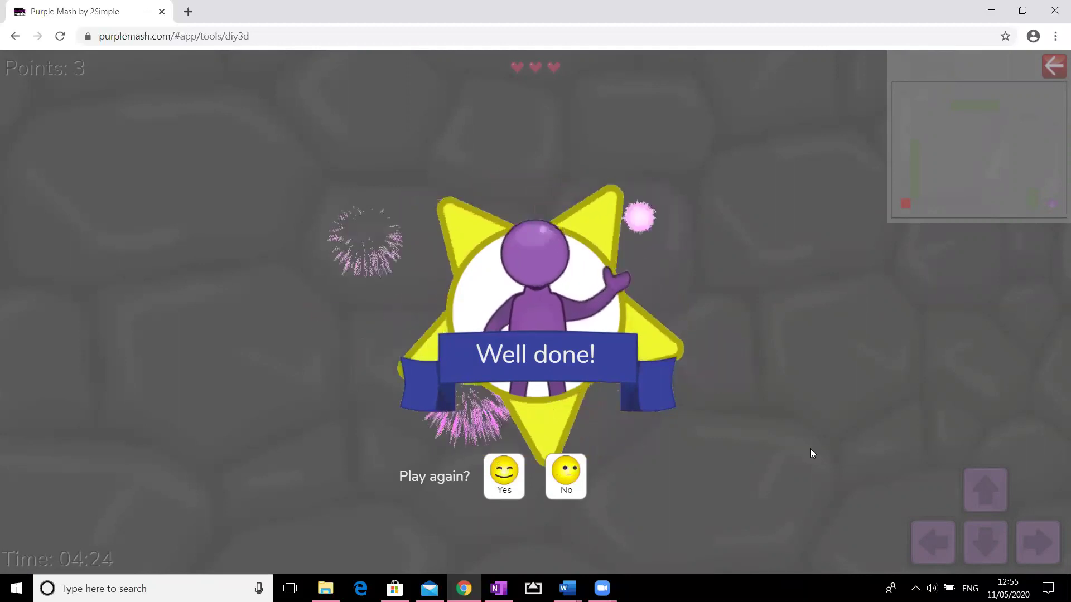
pyautogui.click(582, 492)
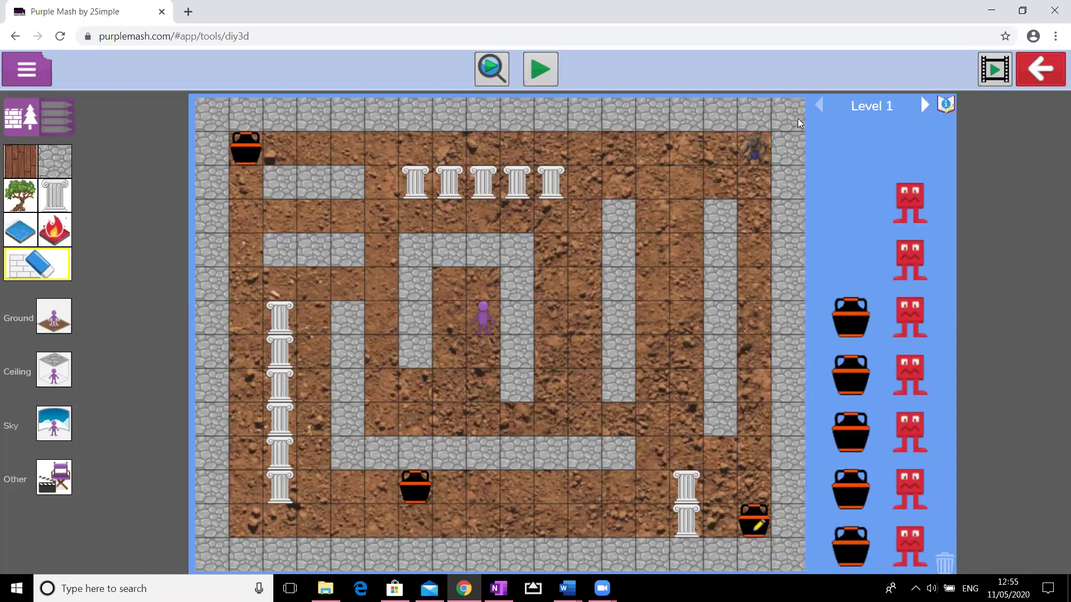
# Look through the game's Levels 2 to 5 and return to Level 1.
pyautogui.click(923, 106)
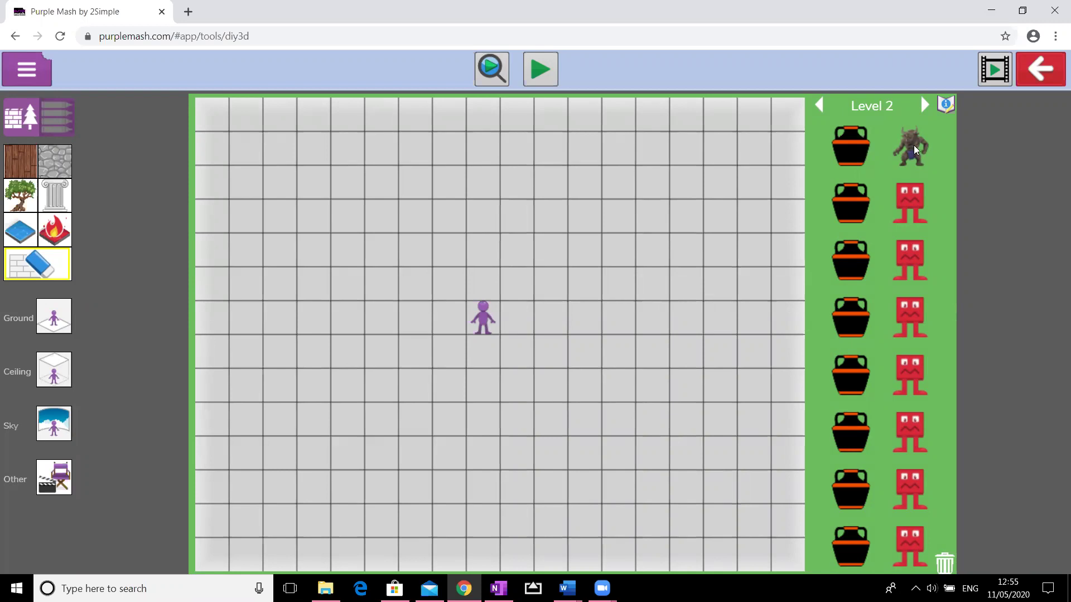
pyautogui.click(923, 105)
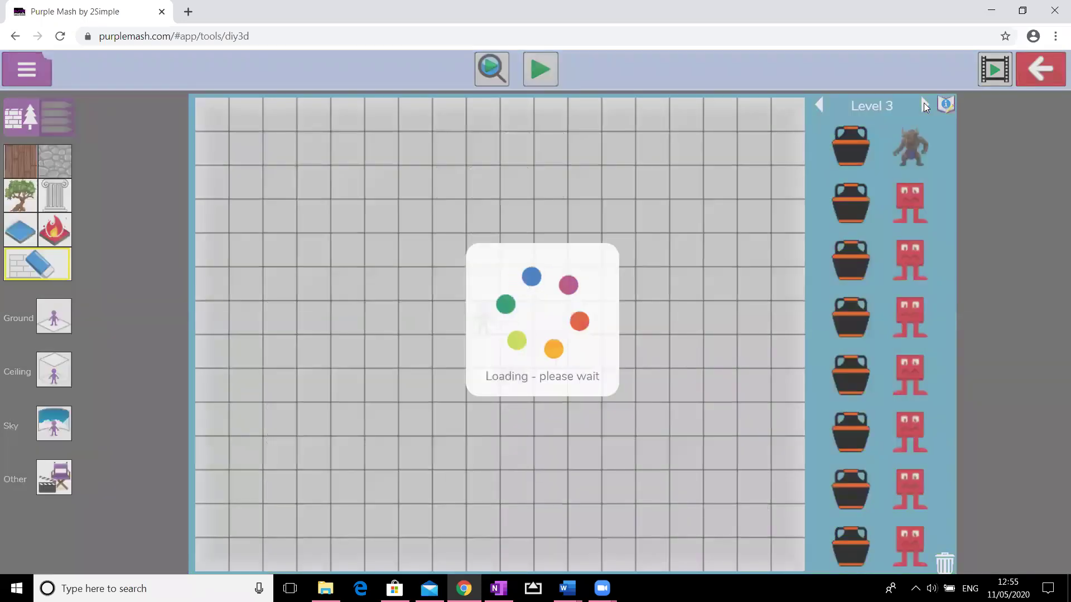
pyautogui.click(923, 106)
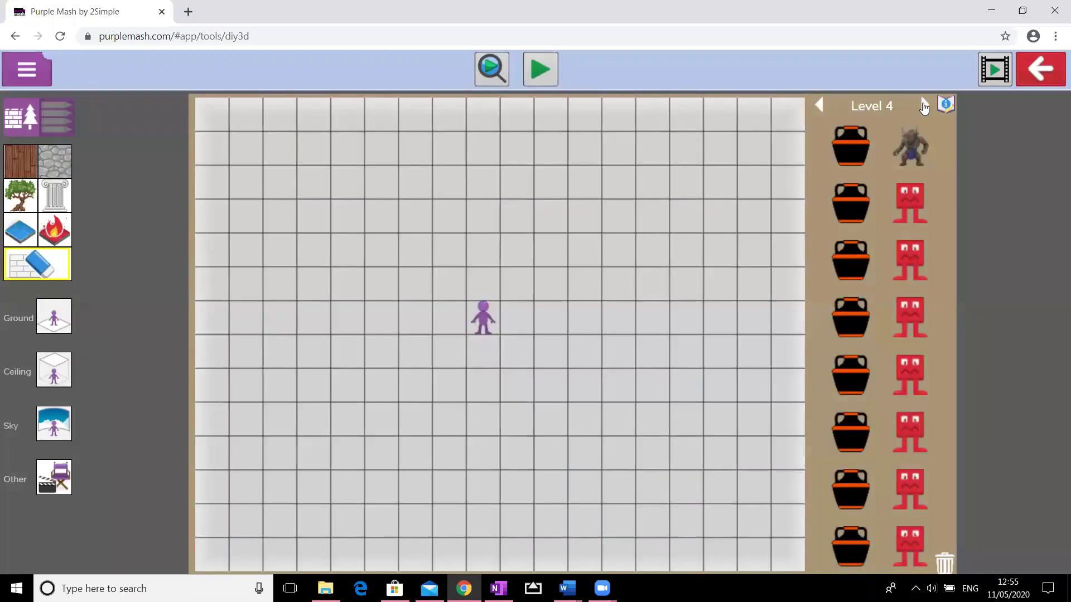
pyautogui.click(923, 105)
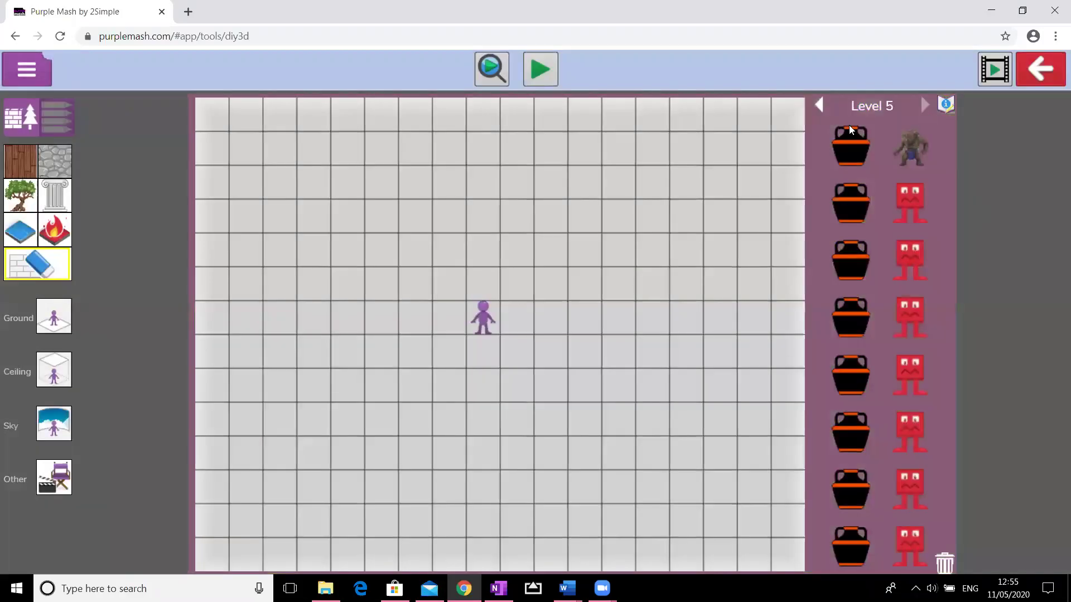
pyautogui.click(821, 105)
pyautogui.click(820, 105)
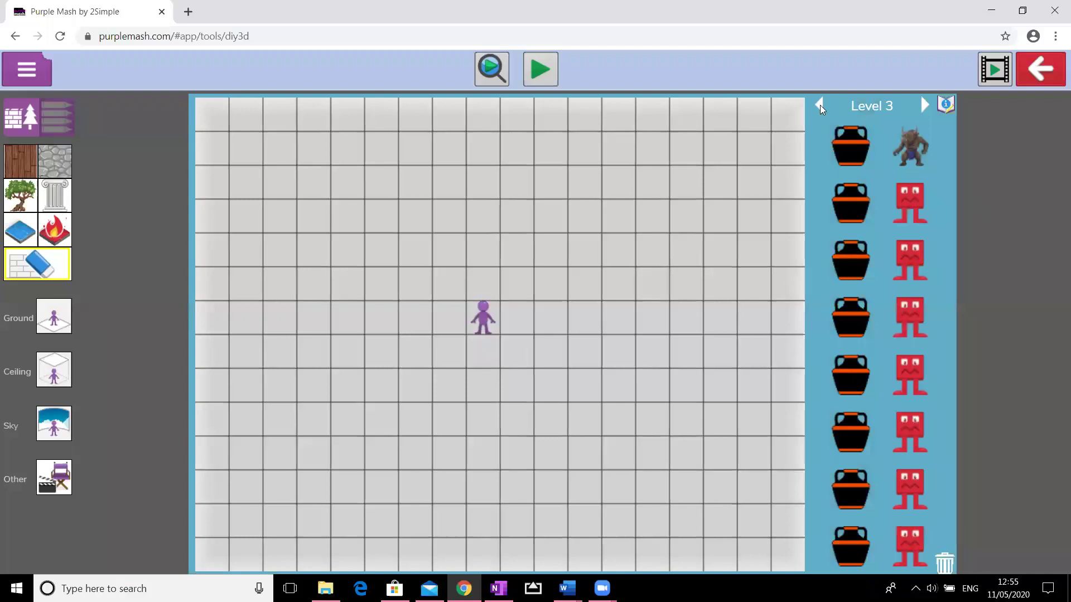
pyautogui.click(820, 105)
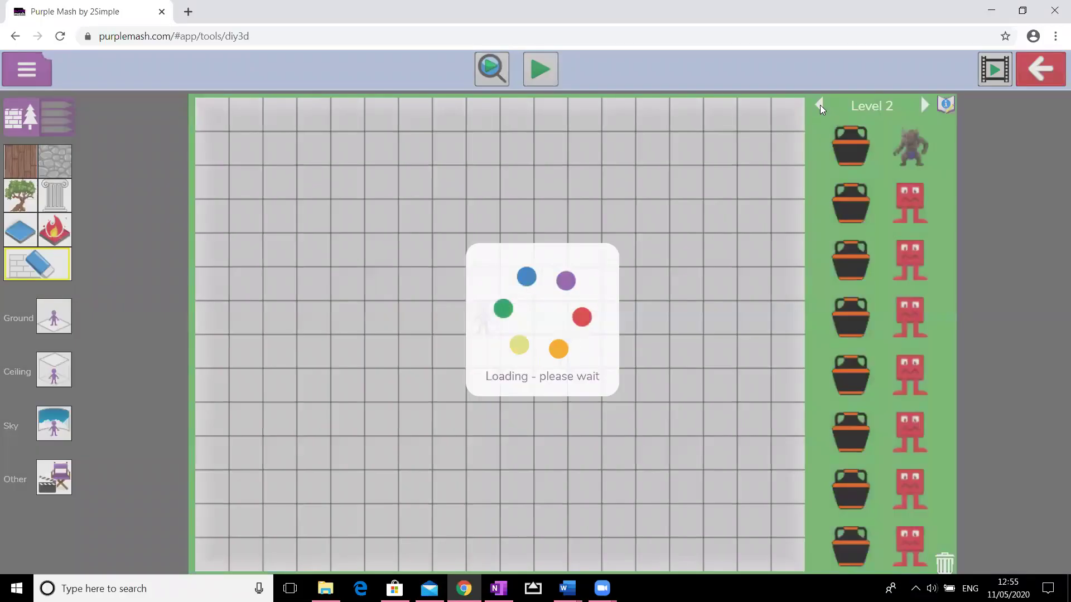
pyautogui.click(820, 104)
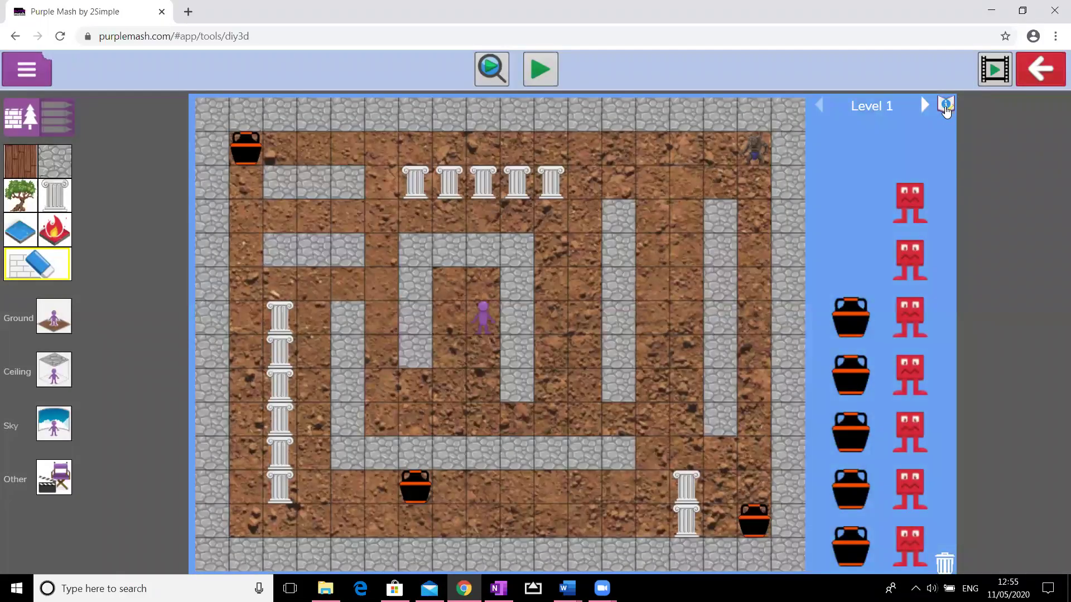
# Open the game's instructions screen and enter the title "The lair of the Minotaur".
pyautogui.click(946, 107)
pyautogui.click(629, 114)
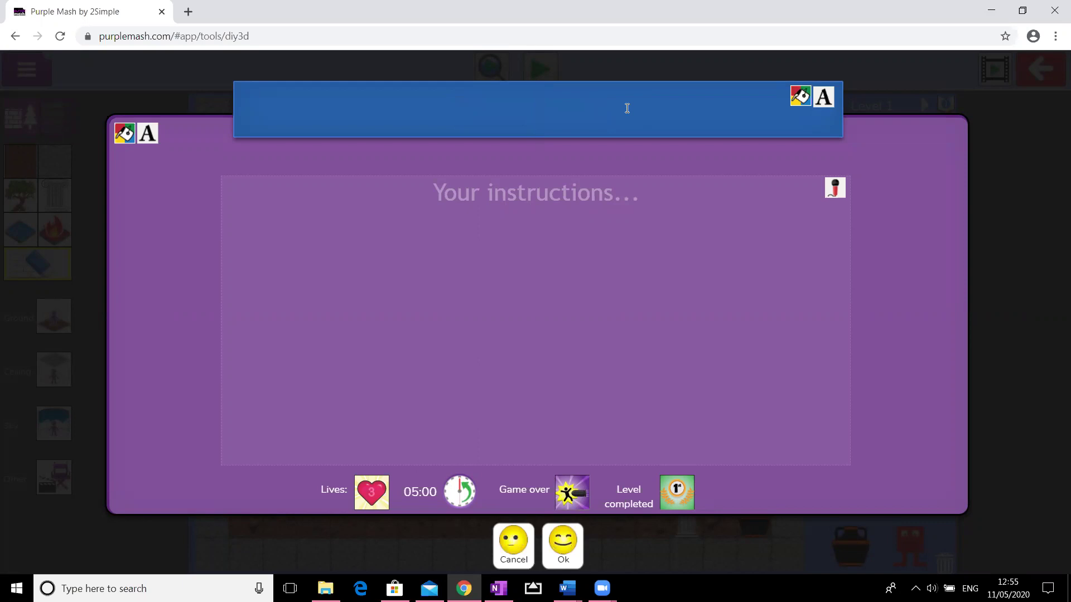
pyautogui.write('The lair of ye')
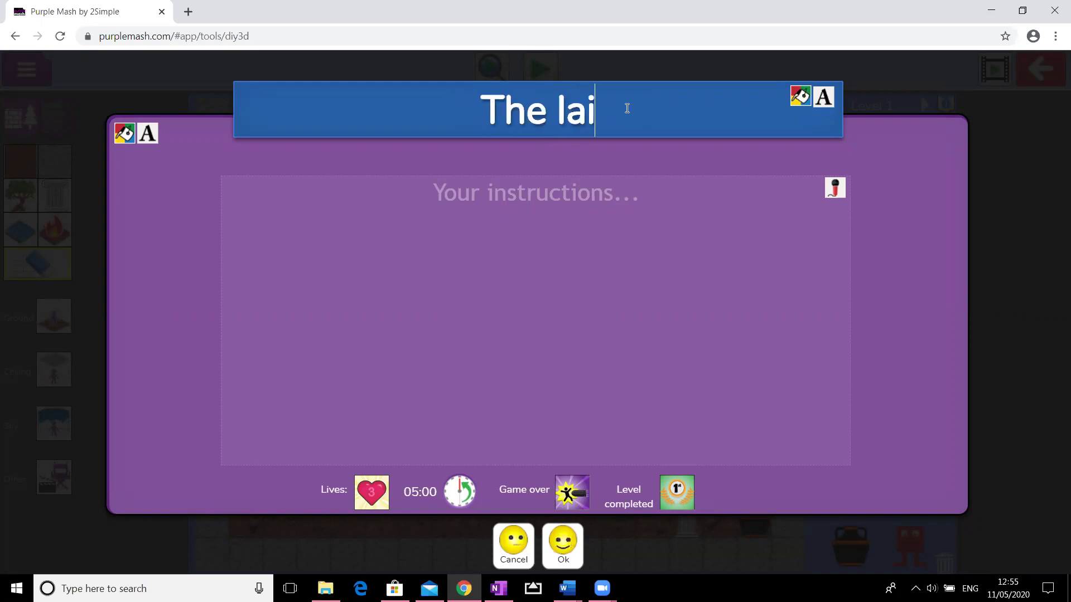
pyautogui.press('BackSpace')
pyautogui.press('BackSpace')
pyautogui.write('the ')
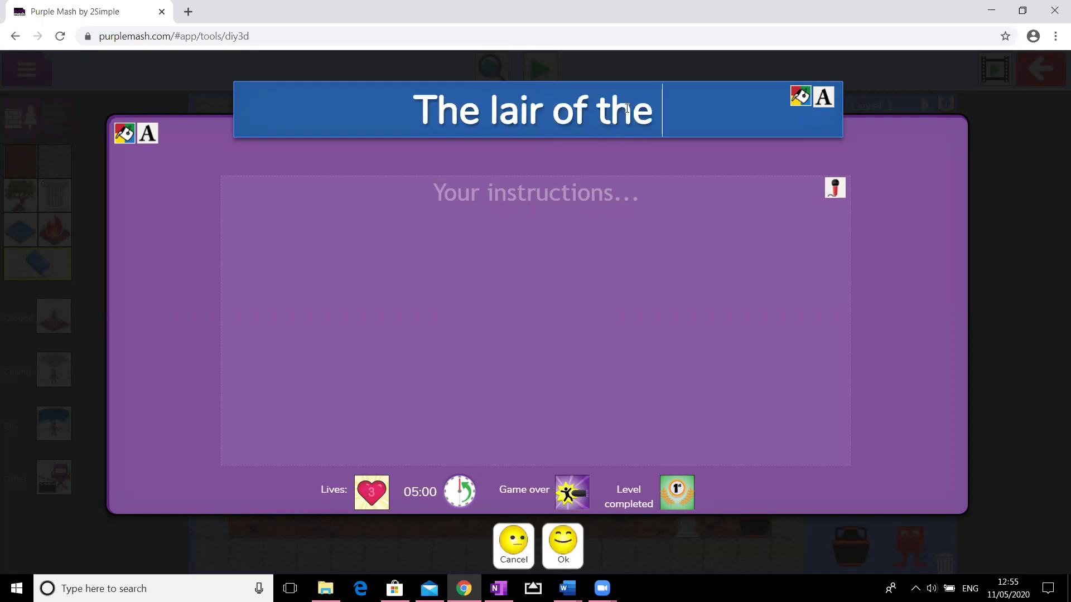
pyautogui.write('Minotai')
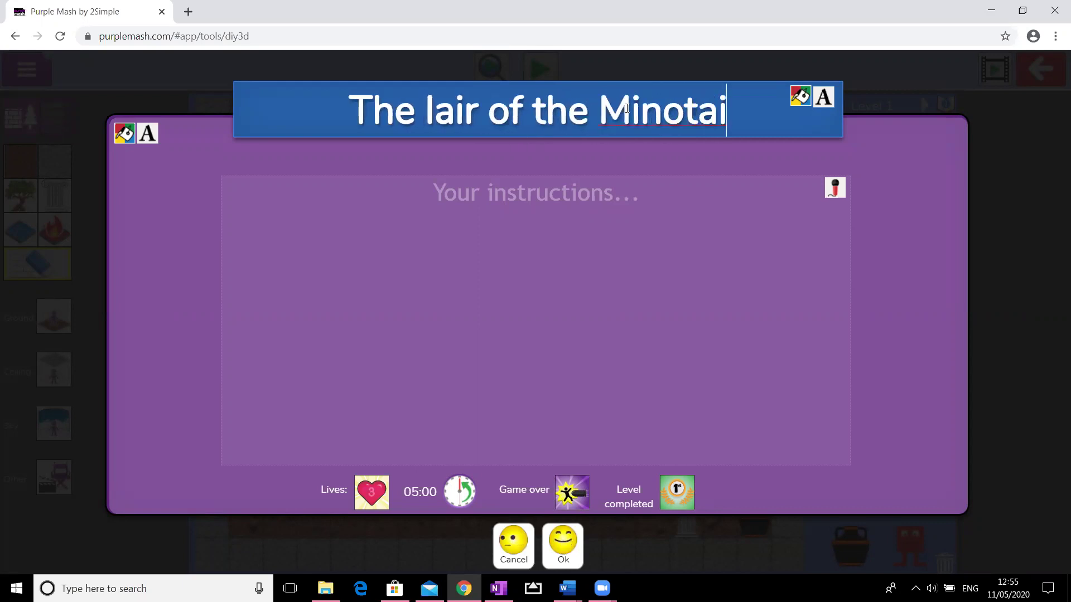
pyautogui.press('BackSpace')
pyautogui.write('ur')
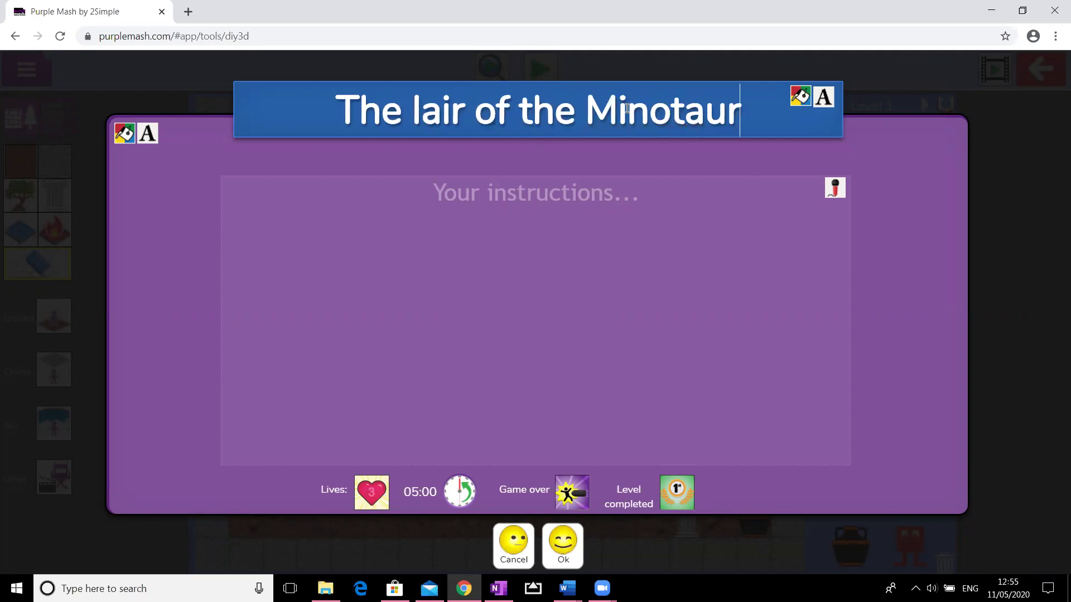
# Write the instructions "Collect the Ancient Greek pots and avoid the Minotaur as you try to escape from his underground lair.".
pyautogui.click(555, 194)
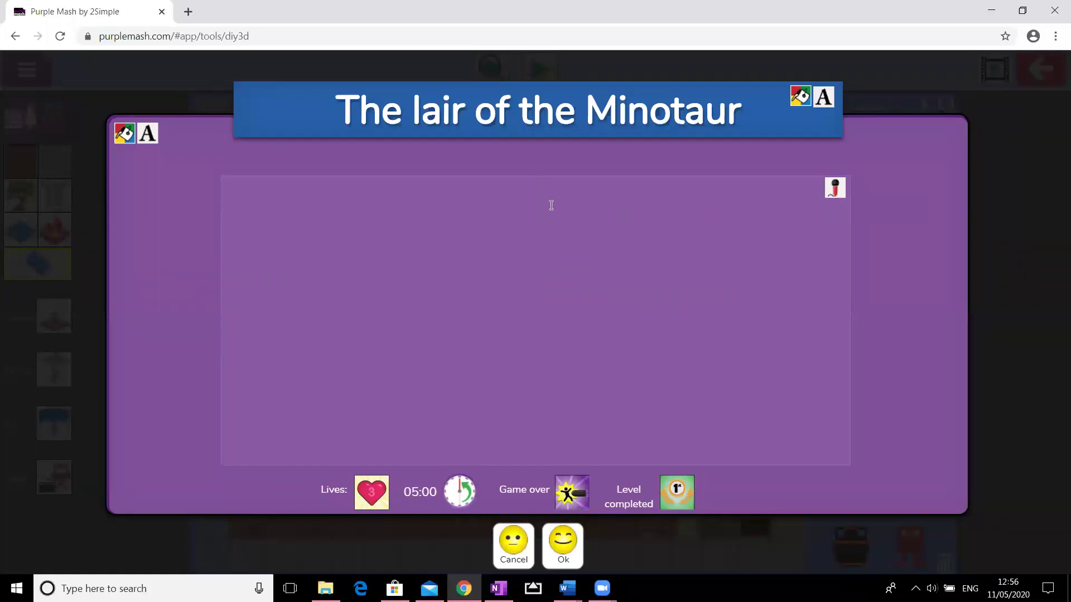
pyautogui.write('Collect the Ancien')
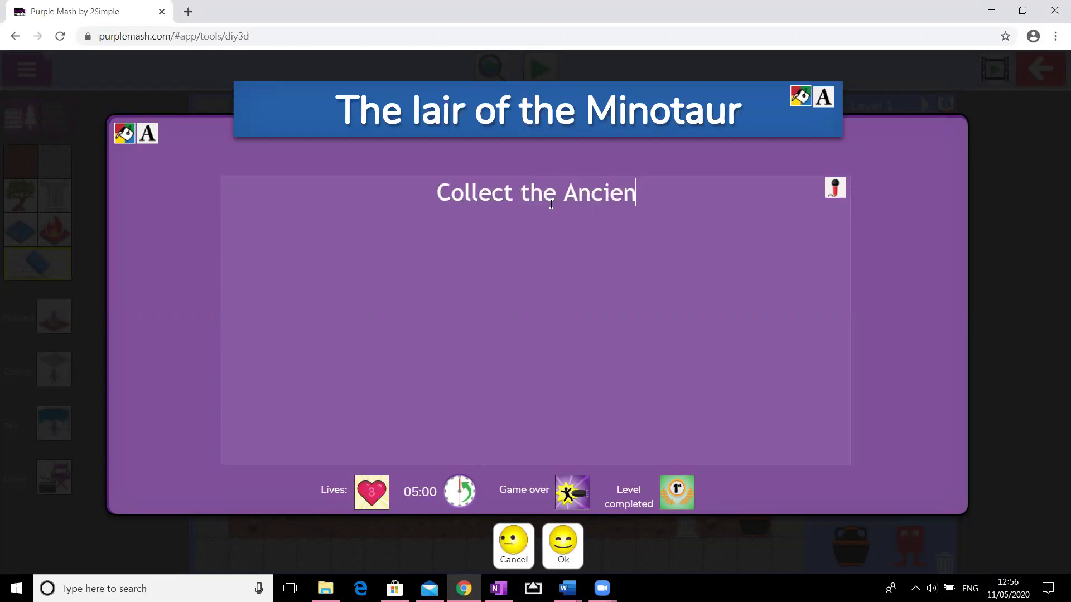
pyautogui.write('t Greek ')
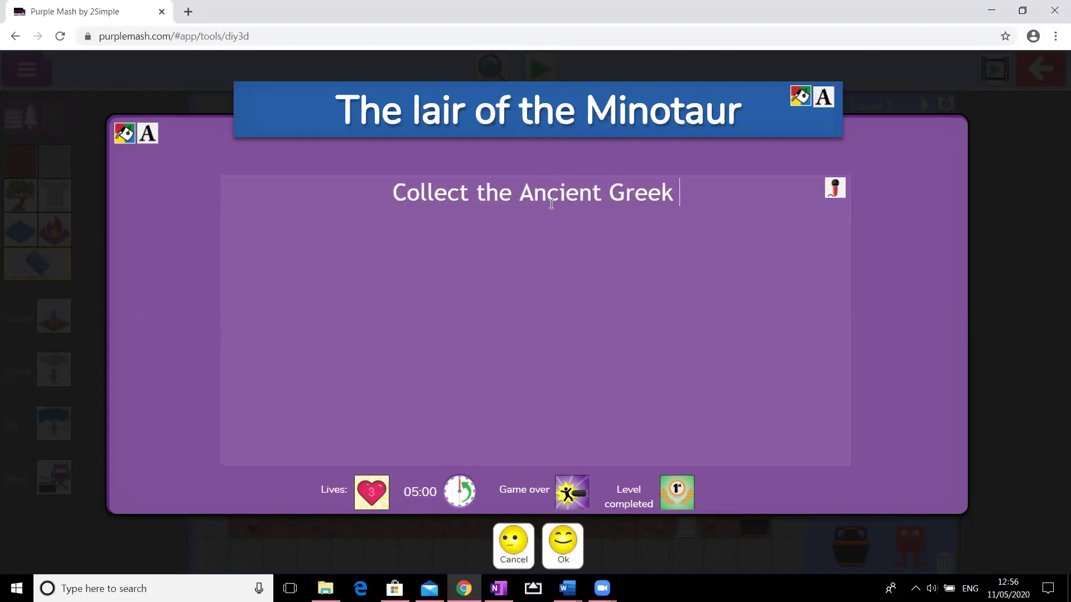
pyautogui.write('pots and avoid teh m')
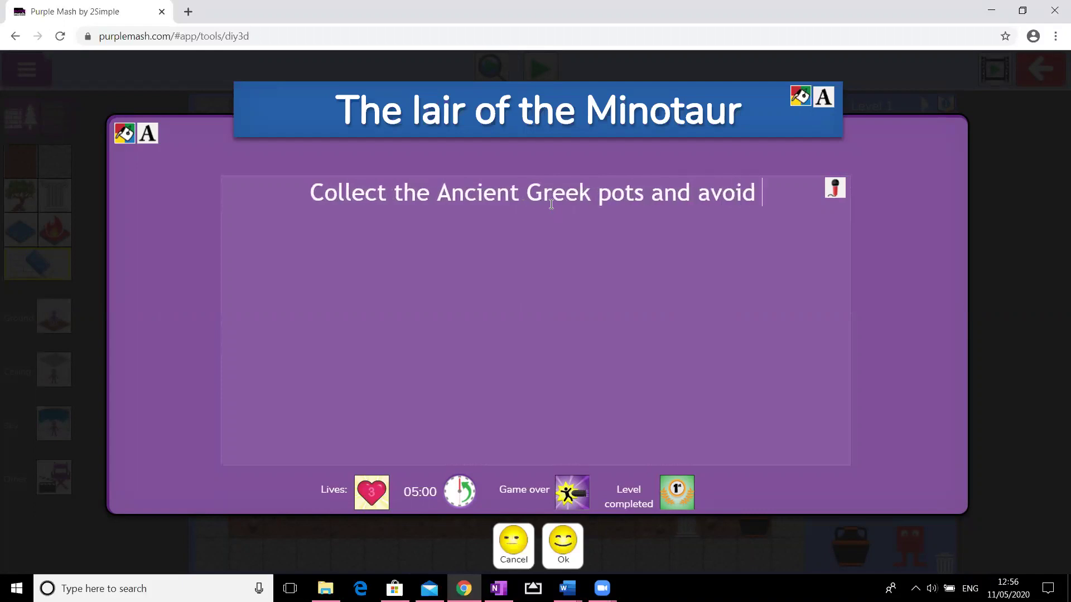
pyautogui.press('BackSpace')
pyautogui.press('BackSpace')
pyautogui.press('BackSpace')
pyautogui.press('BackSpace')
pyautogui.write('h')
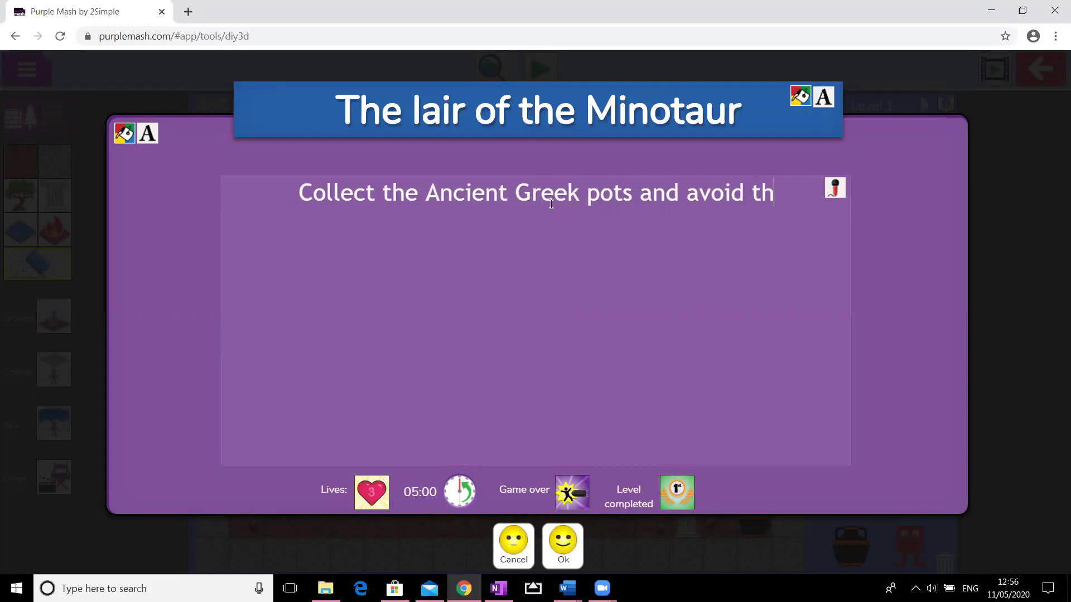
pyautogui.write('e Mino')
pyautogui.press('BackSpace')
pyautogui.write('inotar')
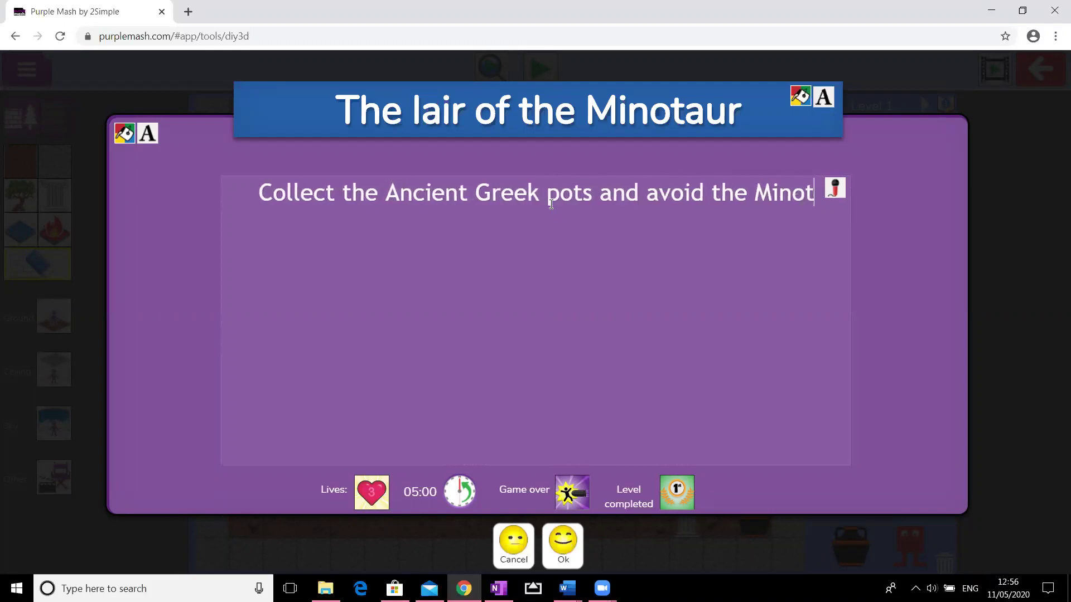
pyautogui.press('BackSpace')
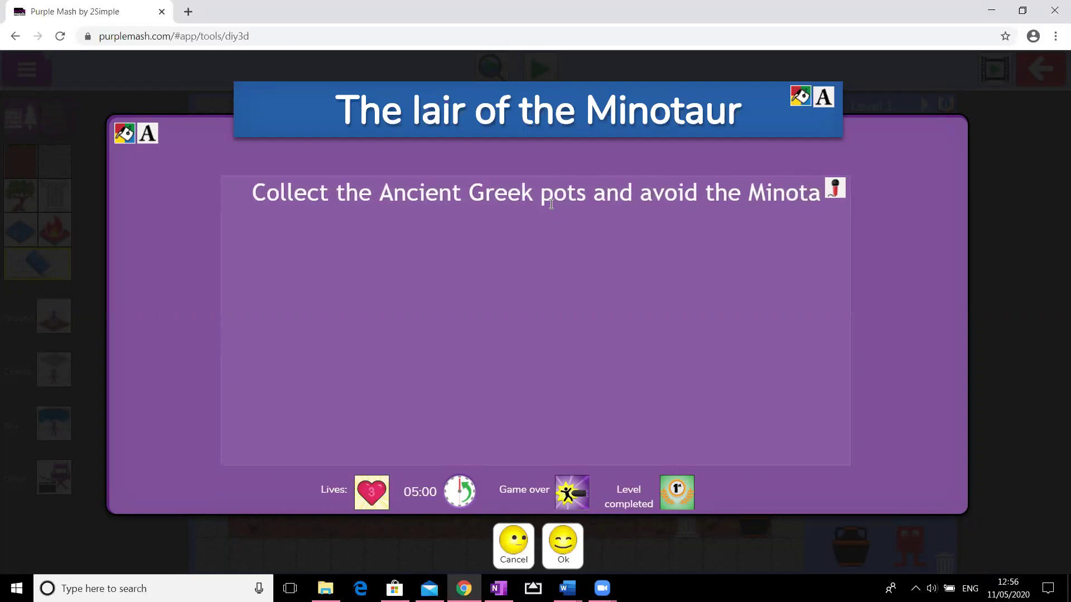
pyautogui.press('BackSpace')
pyautogui.write('aur as ')
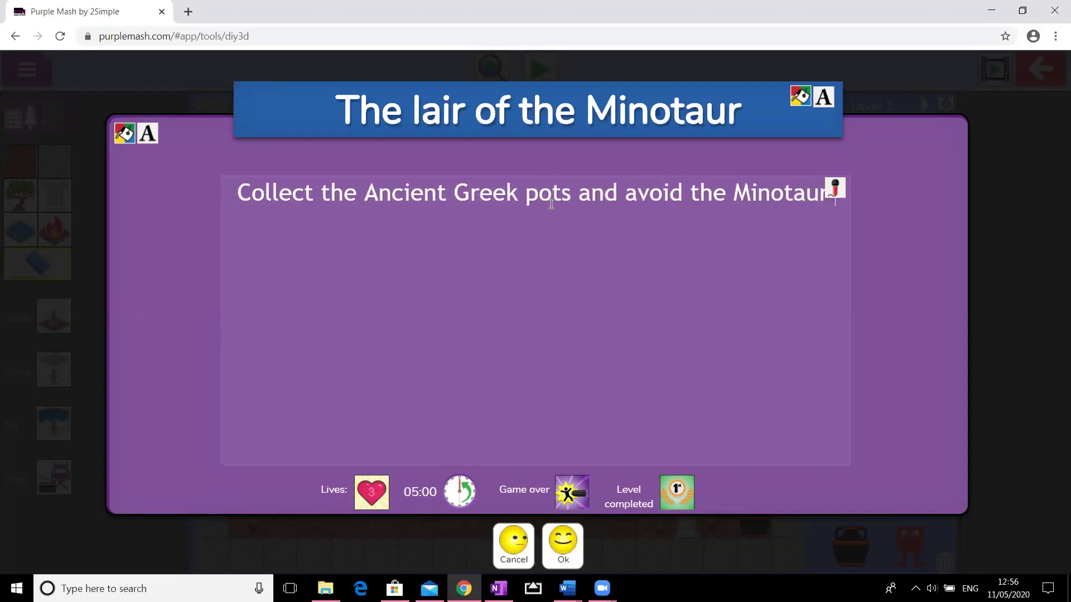
pyautogui.write('you ')
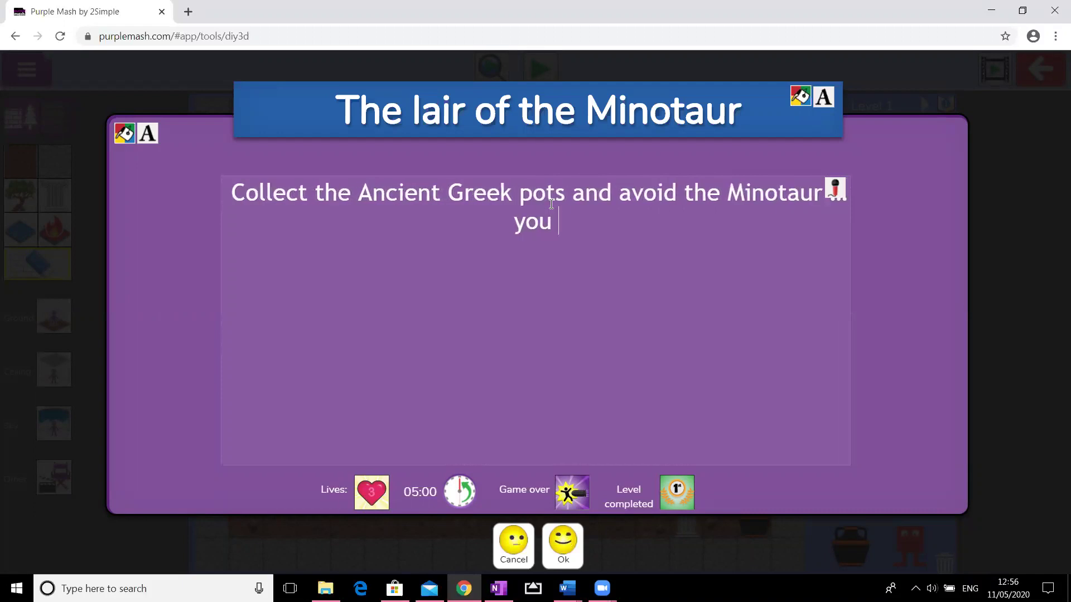
pyautogui.write('try to escape')
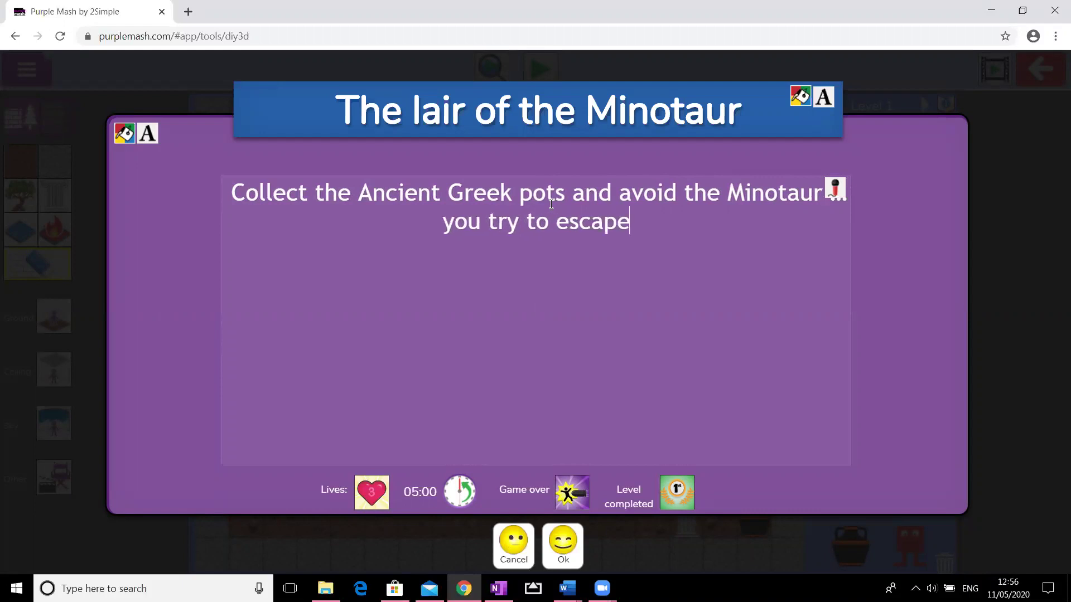
pyautogui.write(' from his underground lair.')
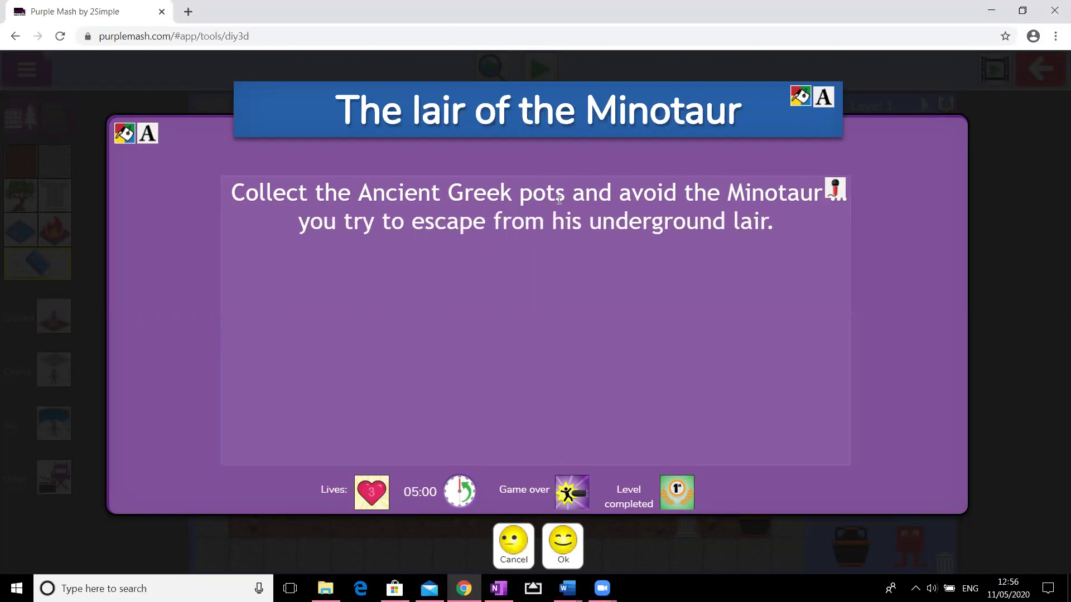
# Check the instructions' font options without changing them, and set the instructions background colour to yellow-orange.
pyautogui.click(149, 136)
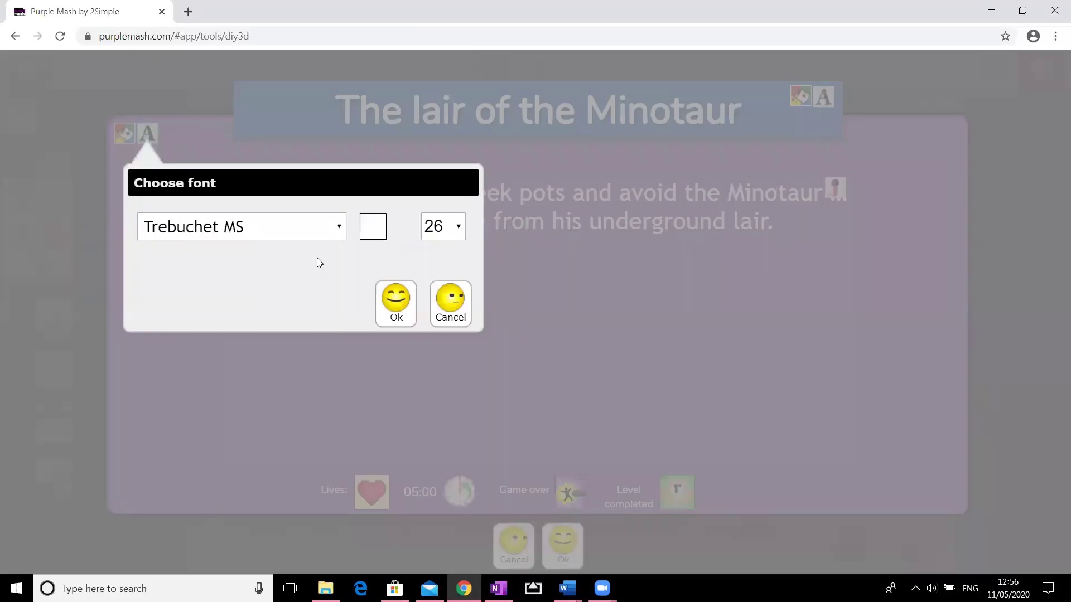
pyautogui.click(451, 304)
pyautogui.click(125, 135)
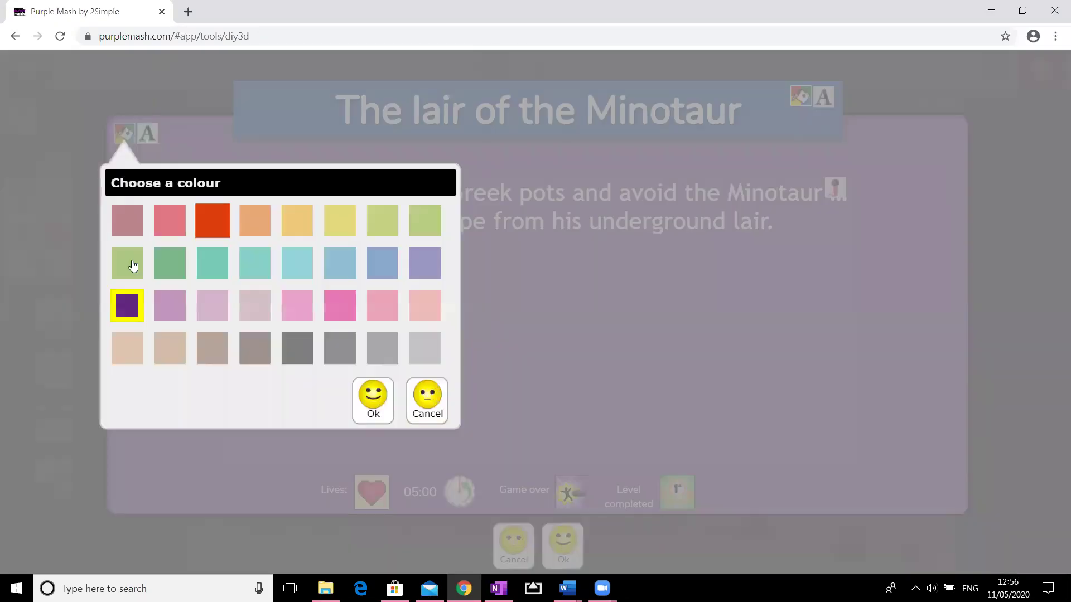
pyautogui.click(297, 221)
pyautogui.click(372, 403)
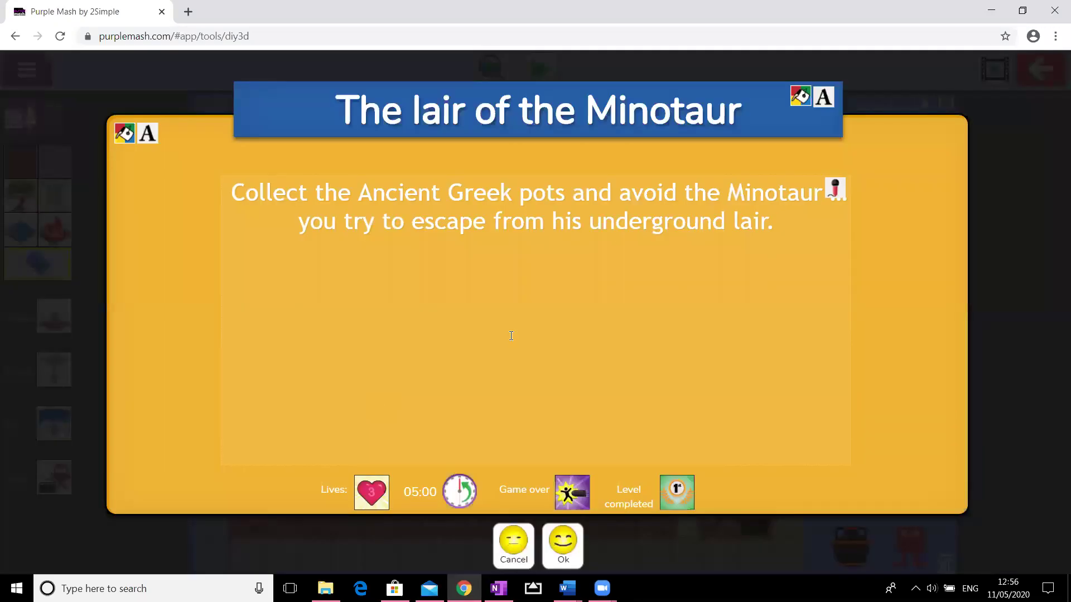
# Change the title banner's background colour to light brown.
pyautogui.click(800, 97)
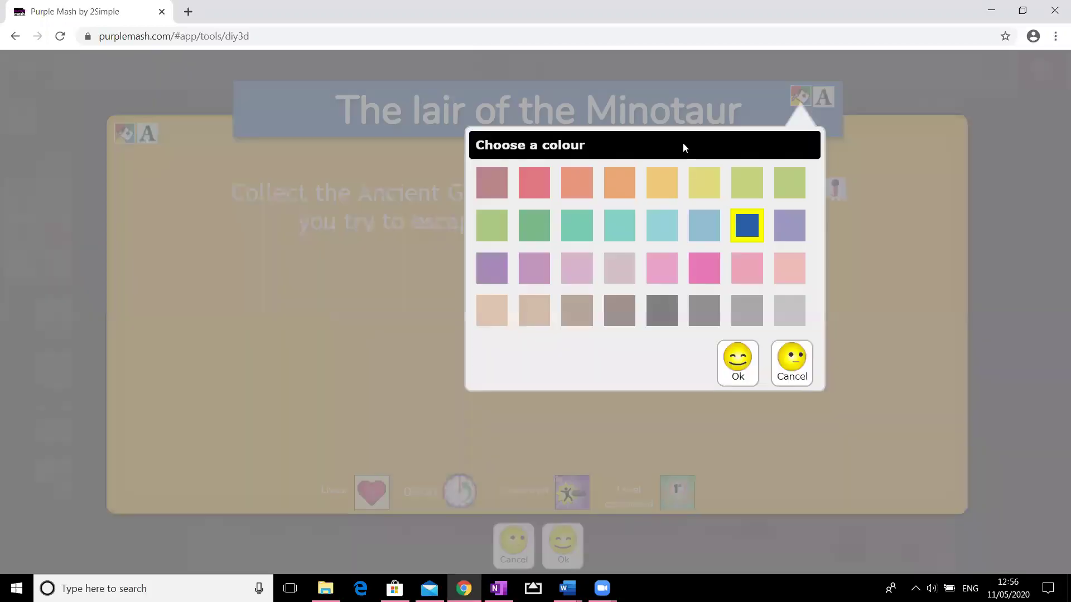
pyautogui.click(534, 310)
pyautogui.click(744, 366)
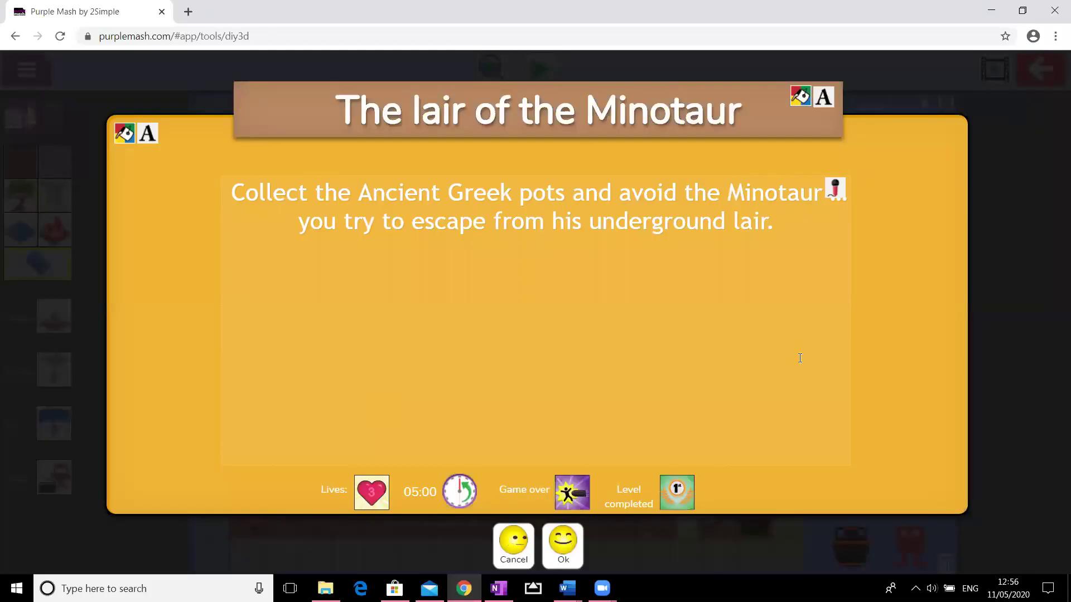
# Try higher and lower numbers of lives for the level, and settle on 3 lives.
pyautogui.click(378, 496)
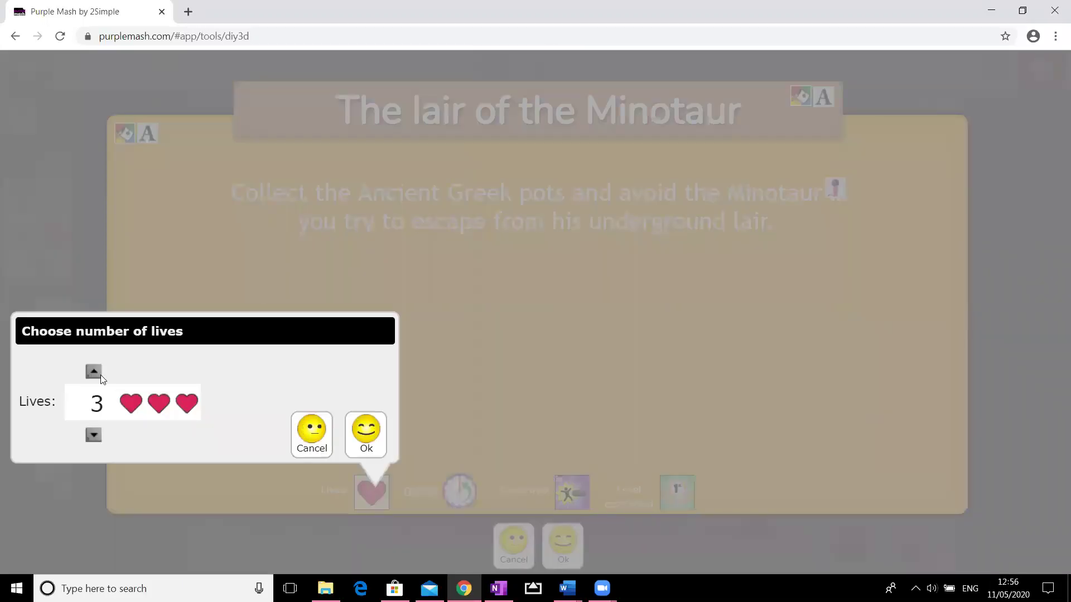
pyautogui.click(96, 372)
pyautogui.click(96, 372)
pyautogui.click(93, 436)
pyautogui.click(94, 435)
pyautogui.click(93, 435)
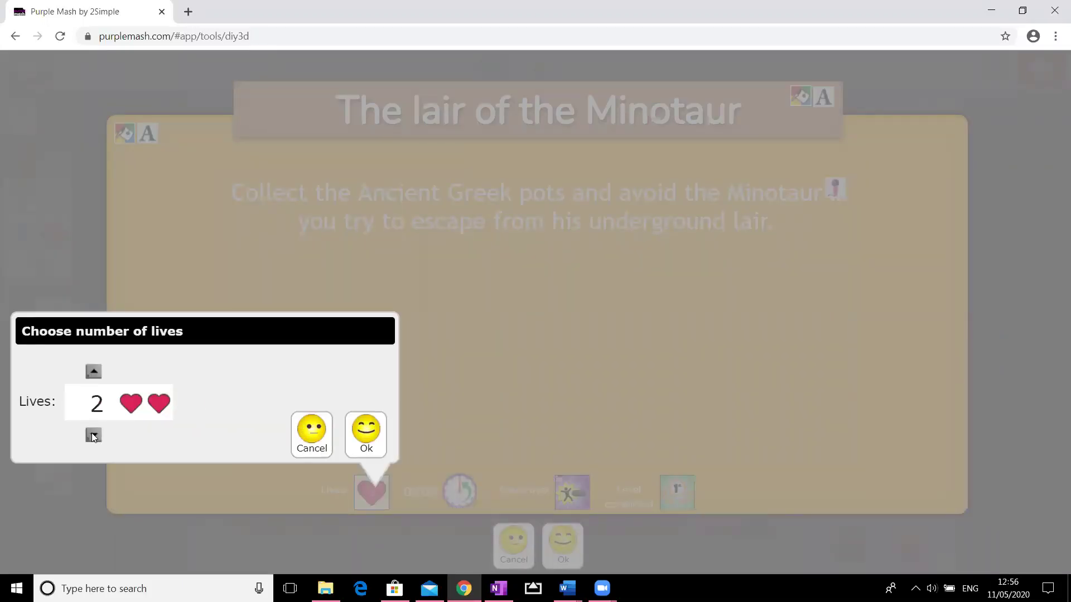
pyautogui.click(93, 436)
pyautogui.click(93, 372)
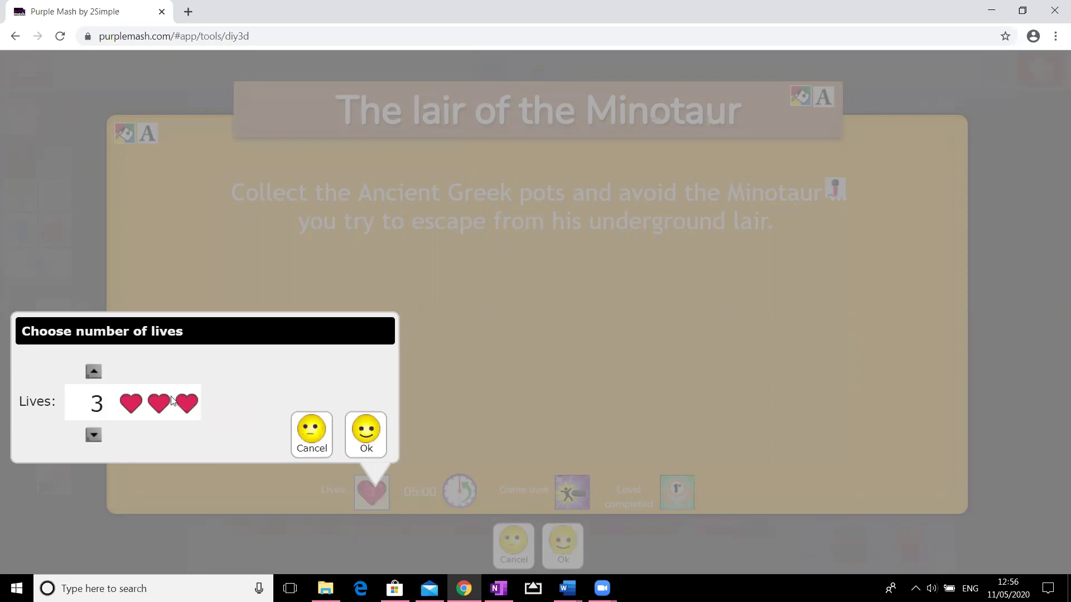
pyautogui.click(366, 434)
# Review the time limit and the game-over and level-completed sound choices without changing them, and accept the instructions screen.
pyautogui.click(467, 491)
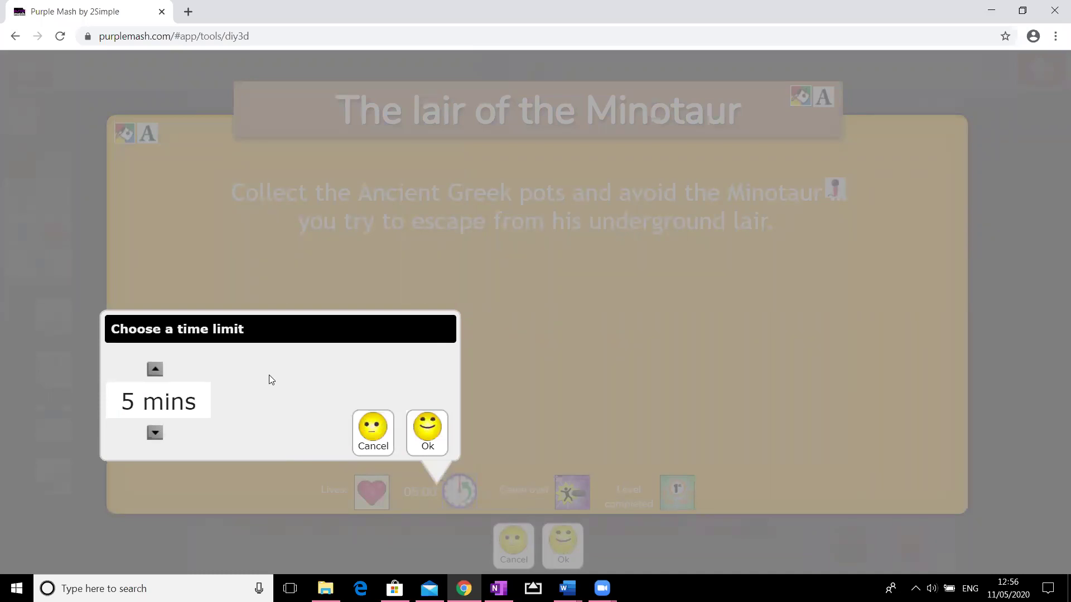
pyautogui.click(429, 441)
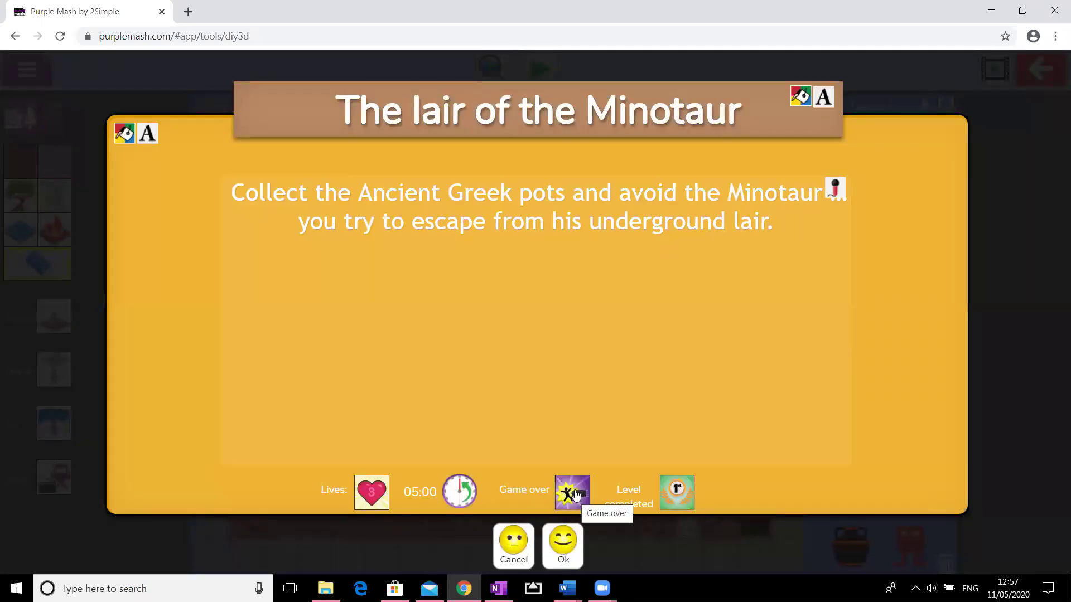
pyautogui.click(573, 493)
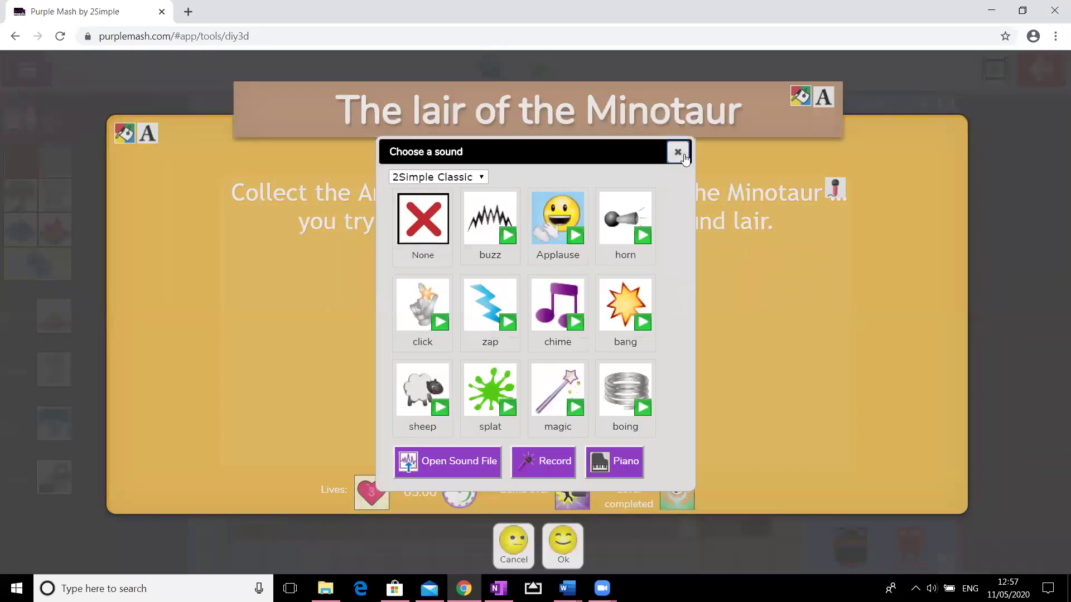
pyautogui.click(678, 152)
pyautogui.click(675, 496)
pyautogui.click(678, 152)
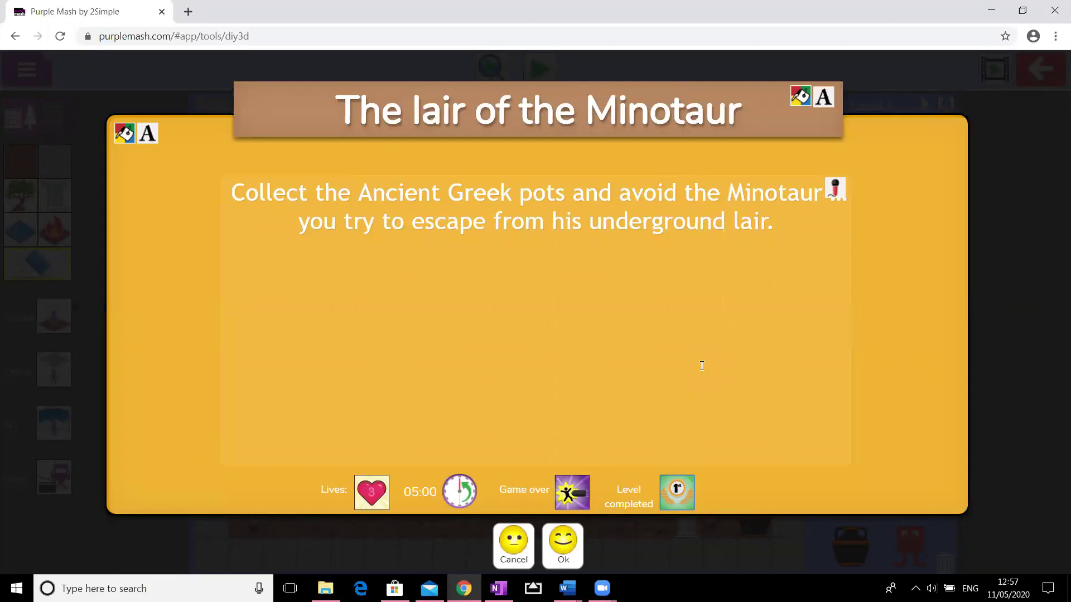
pyautogui.click(561, 545)
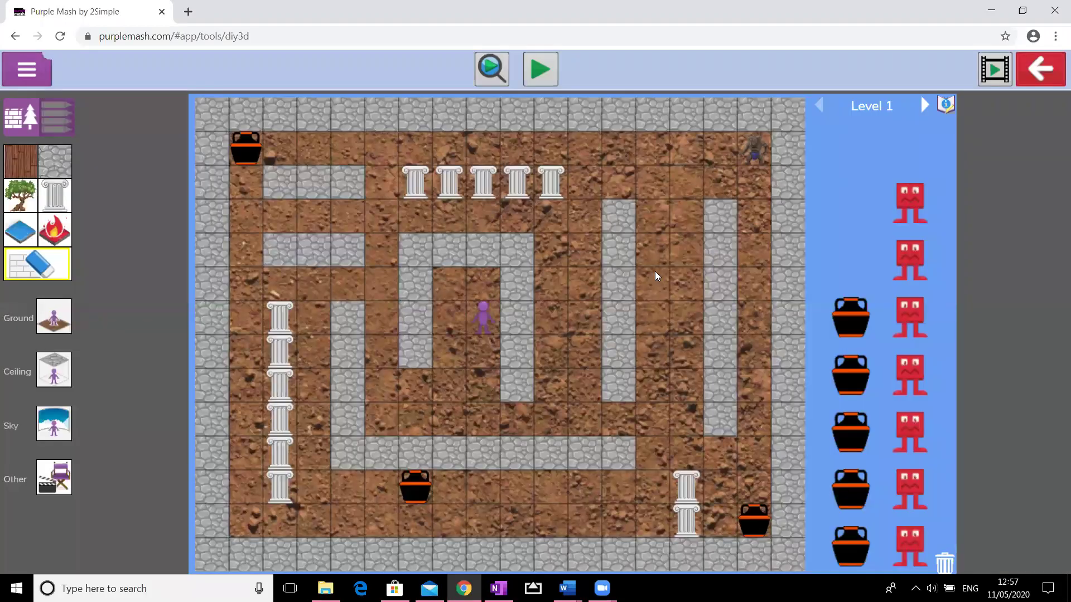
# Run the game to preview its title and instructions screen, start playing, and exit back to the editor.
pyautogui.click(547, 76)
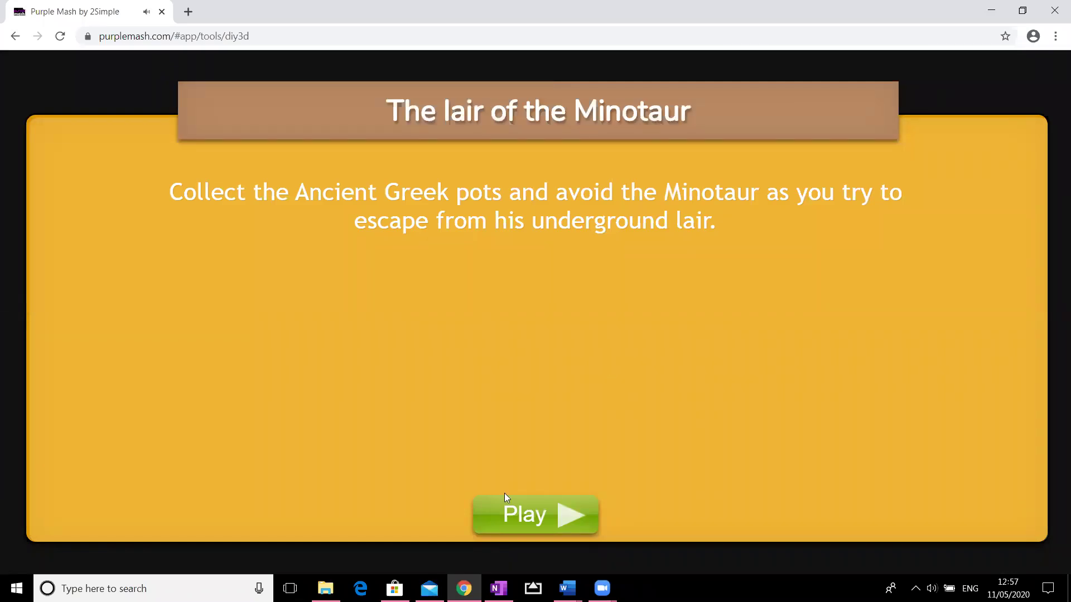
pyautogui.click(517, 516)
pyautogui.click(1046, 75)
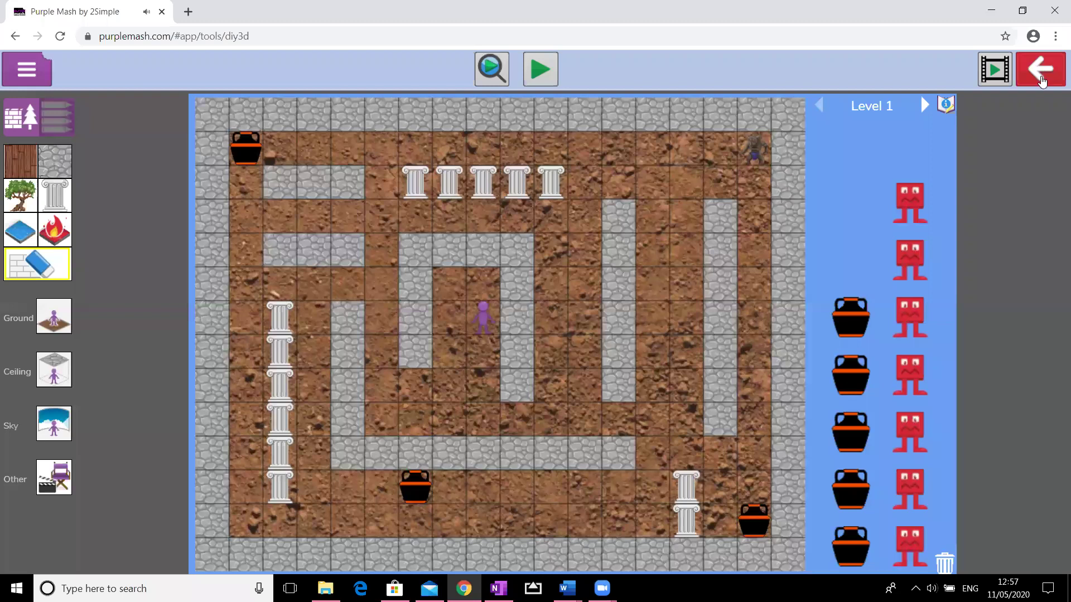
# Look at Level 2's blank instructions screen and its lives setting, and leave it without saving.
pyautogui.click(926, 106)
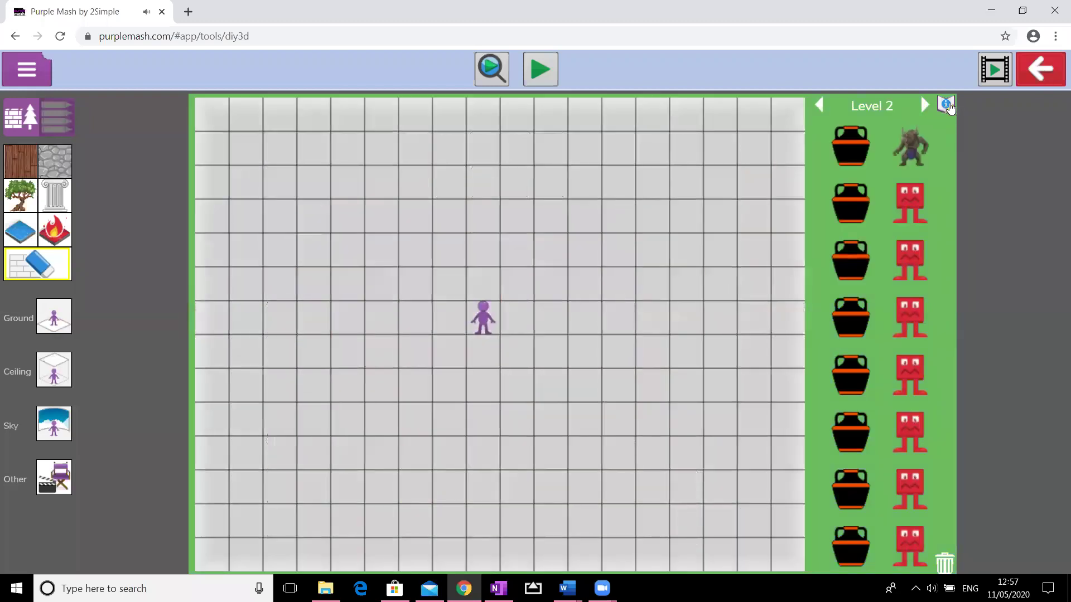
pyautogui.click(948, 105)
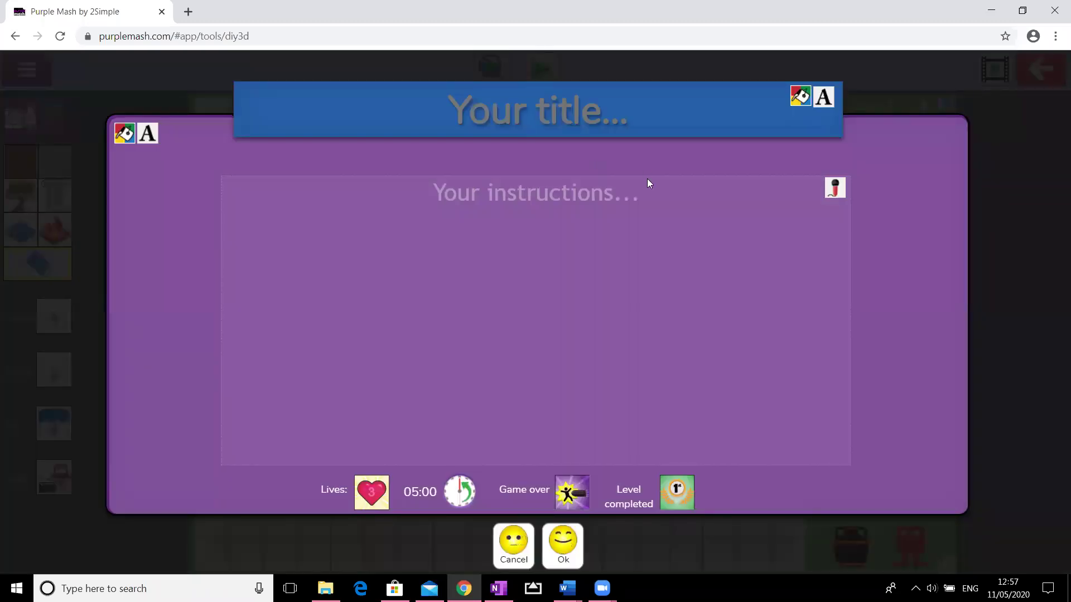
pyautogui.click(623, 120)
pyautogui.click(606, 205)
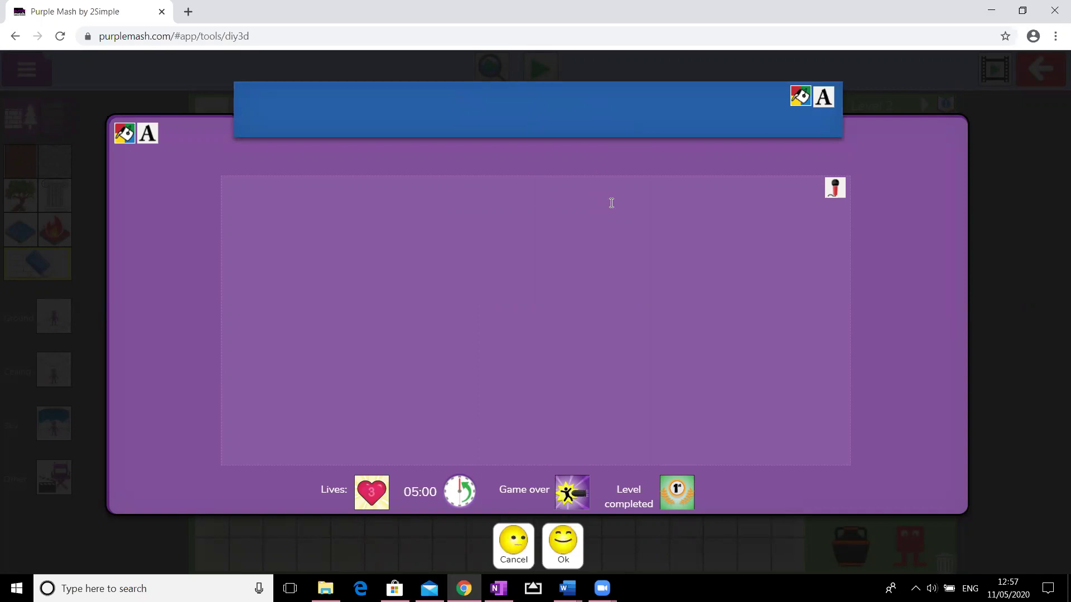
pyautogui.click(372, 493)
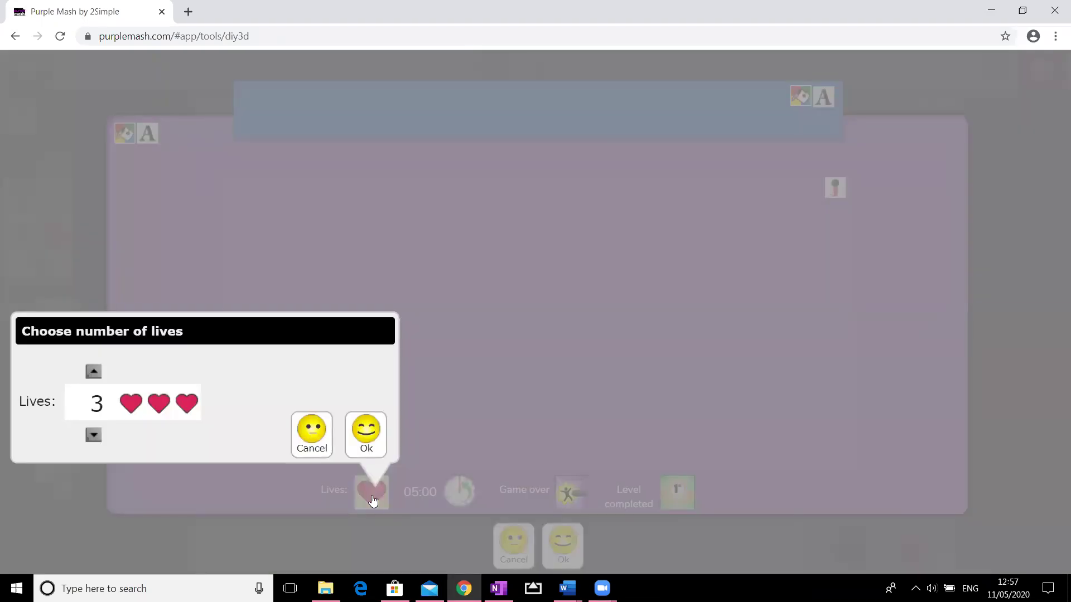
pyautogui.click(381, 442)
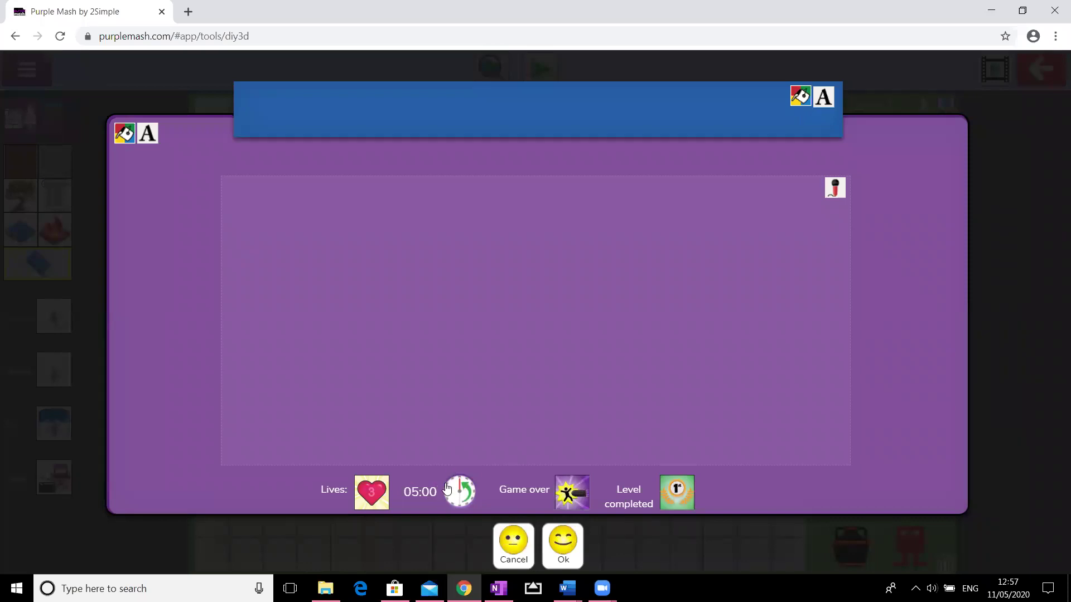
pyautogui.click(560, 280)
pyautogui.click(521, 556)
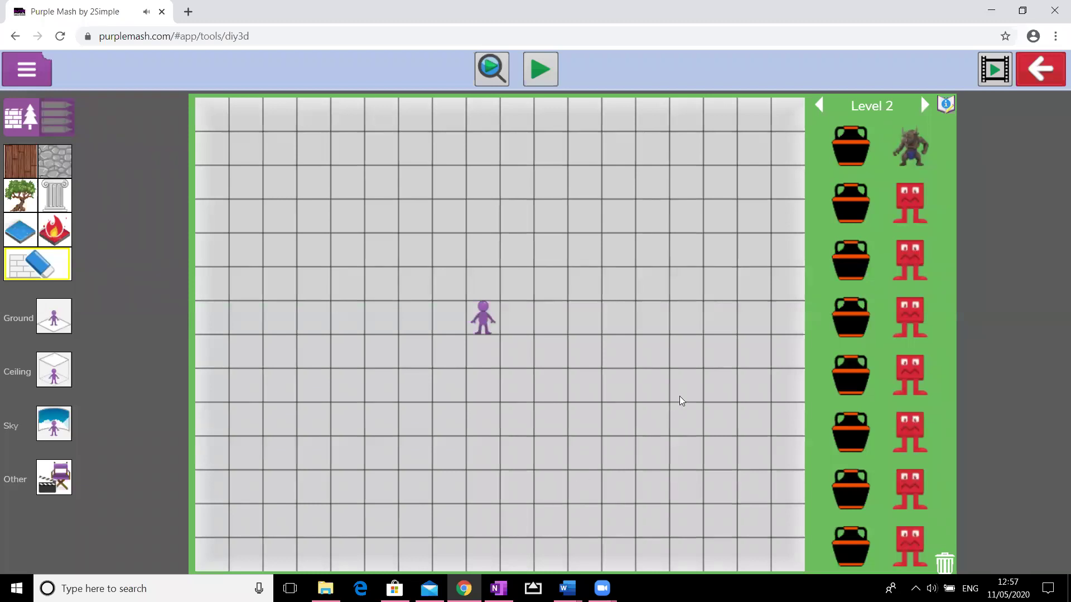
# Dismiss the exit options, return to Level 1 and decline to play again.
pyautogui.click(1041, 73)
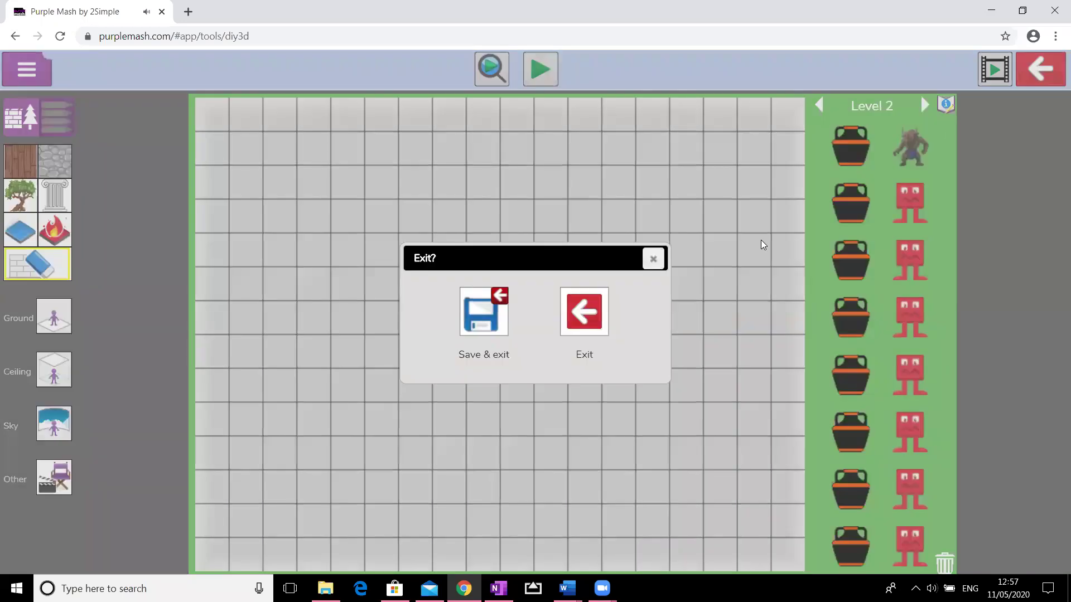
pyautogui.click(653, 260)
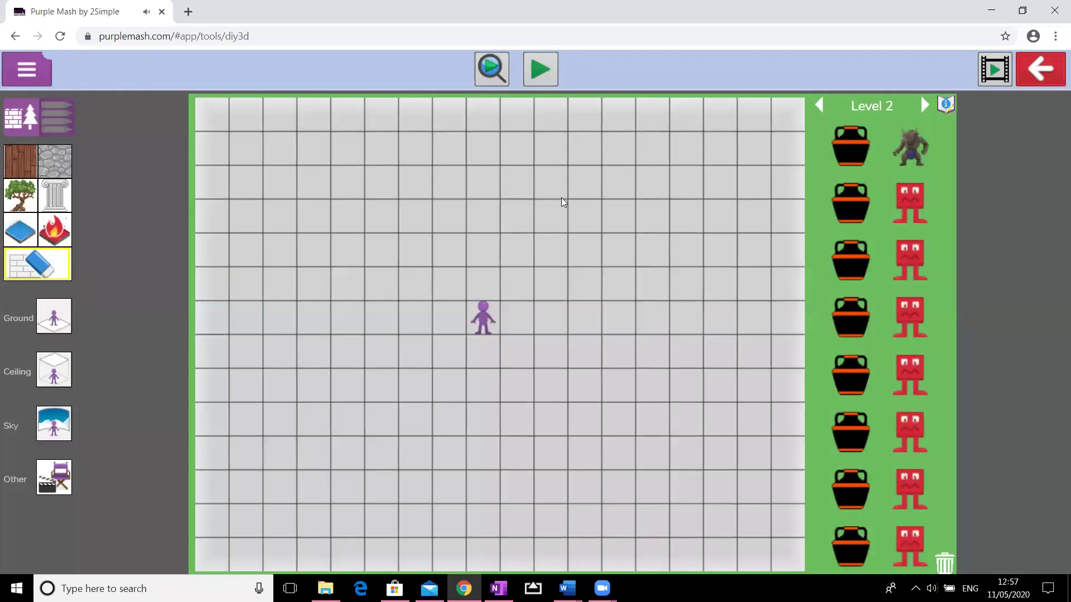
pyautogui.click(823, 110)
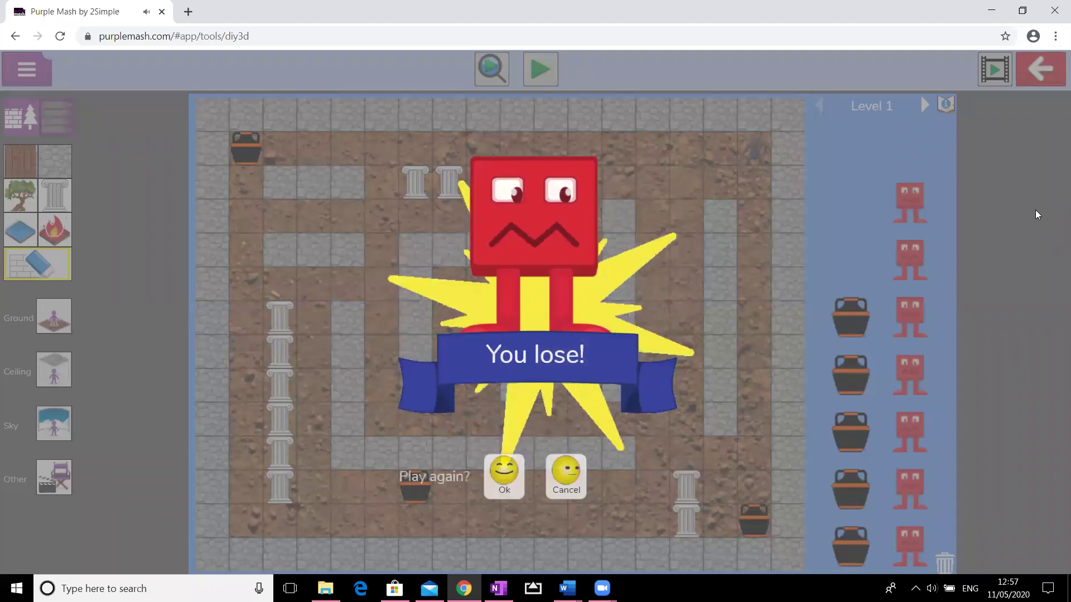
pyautogui.click(564, 479)
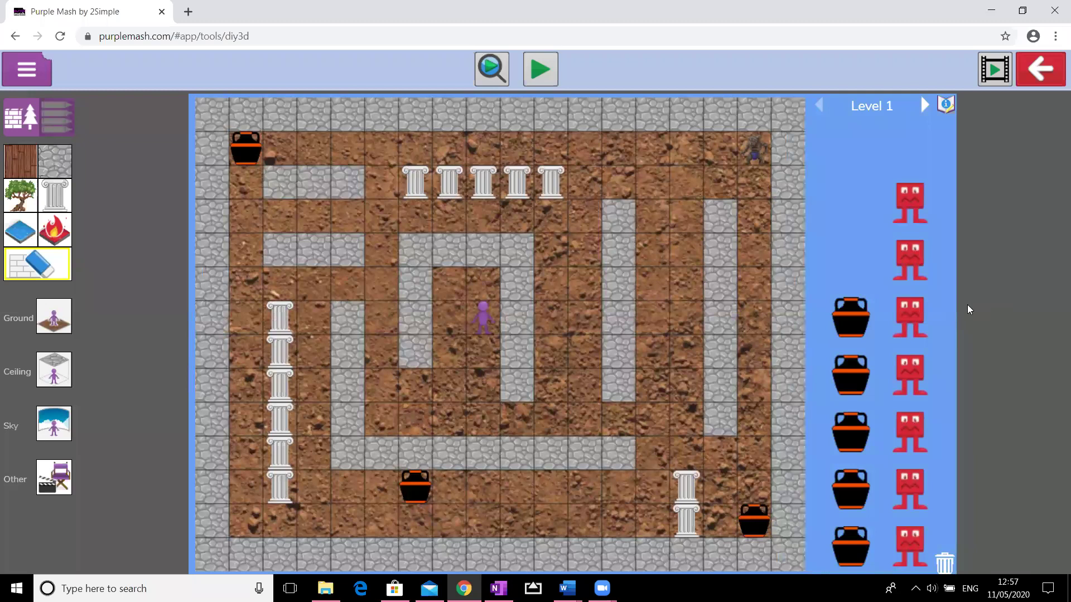